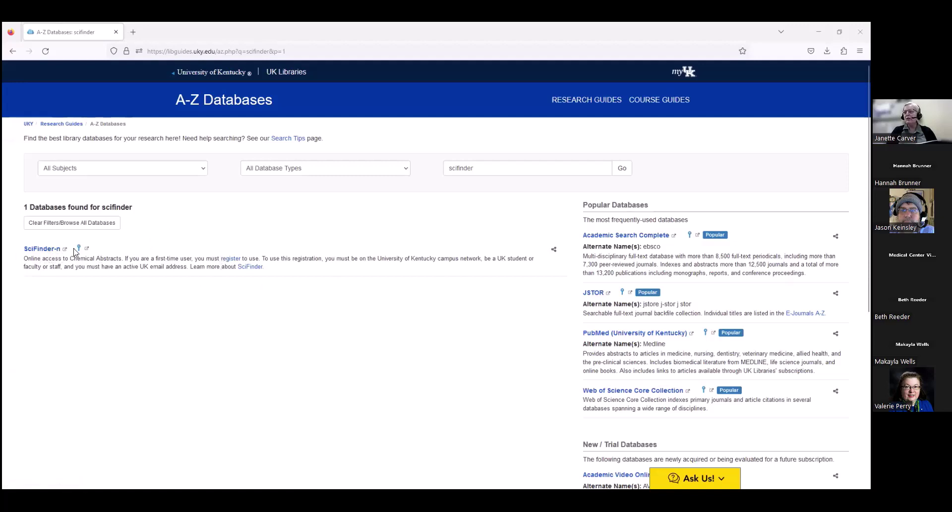
Open SciFinder-n from the database search results.
{"action": "left_click", "coordinate": [48, 249]}
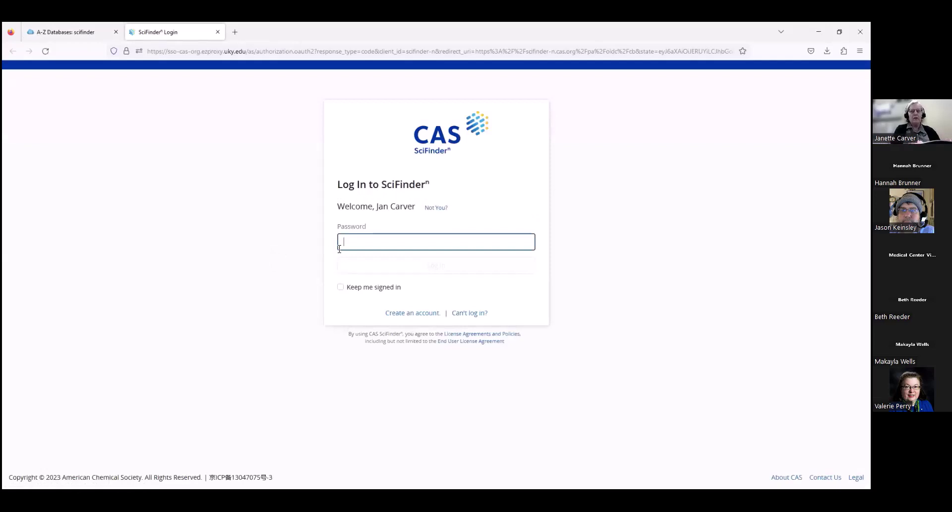
{"action": "type", "text": "*"}
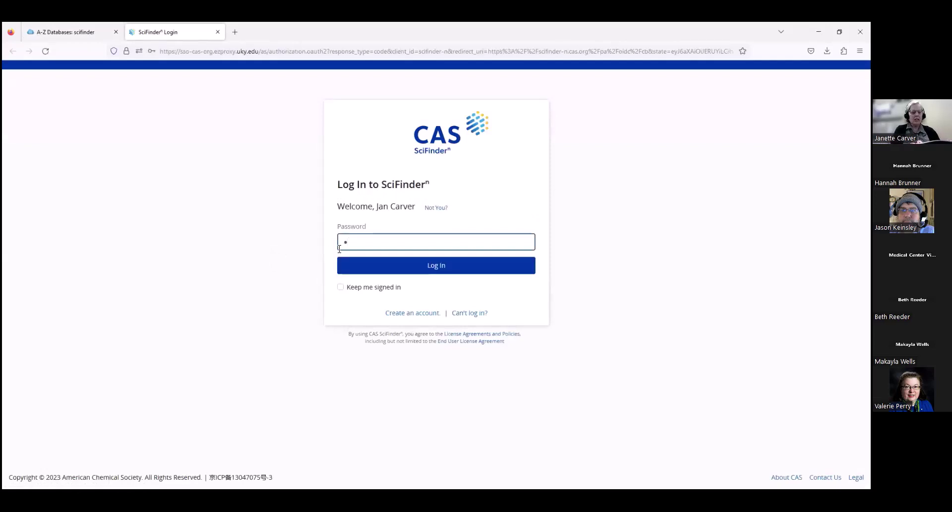
{"action": "type", "text": "******"}
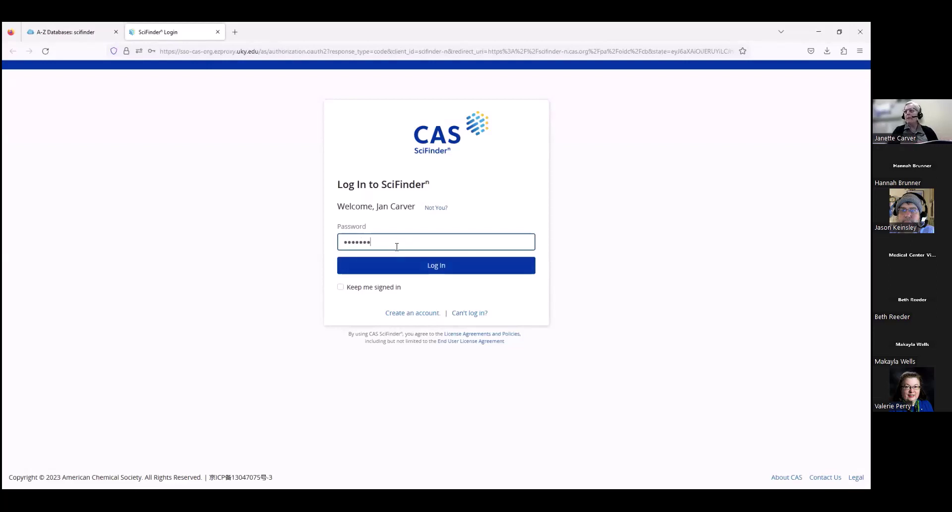
{"action": "key", "text": "BackSpace"}
{"action": "key", "text": "BackSpace"}
{"action": "key", "text": "BackSpace"}
{"action": "key", "text": "BackSpace"}
{"action": "key", "text": "BackSpace"}
{"action": "key", "text": "BackSpace"}
{"action": "key", "text": "BackSpace"}
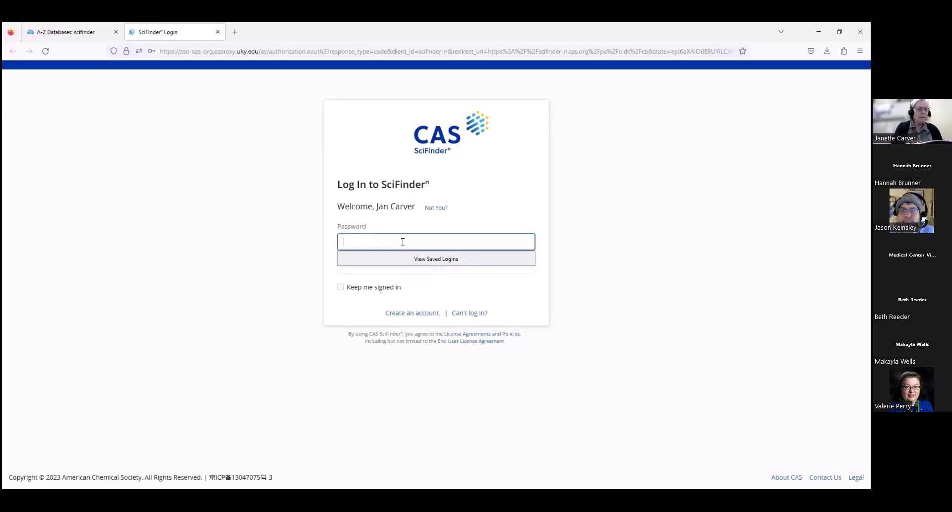
Log in to SciFinder-n with the account password and decline to save the password in the browser.
{"action": "type", "text": "****"}
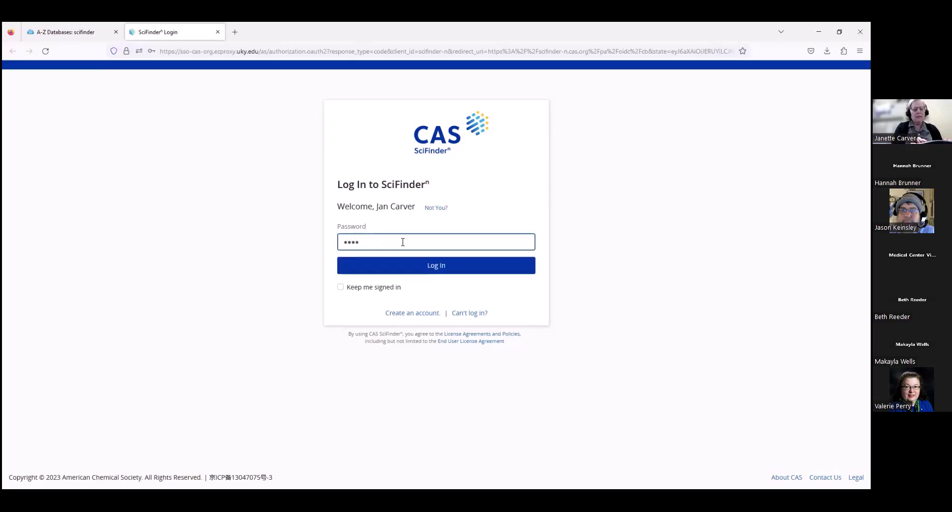
{"action": "type", "text": "*****"}
{"action": "key", "text": "Return"}
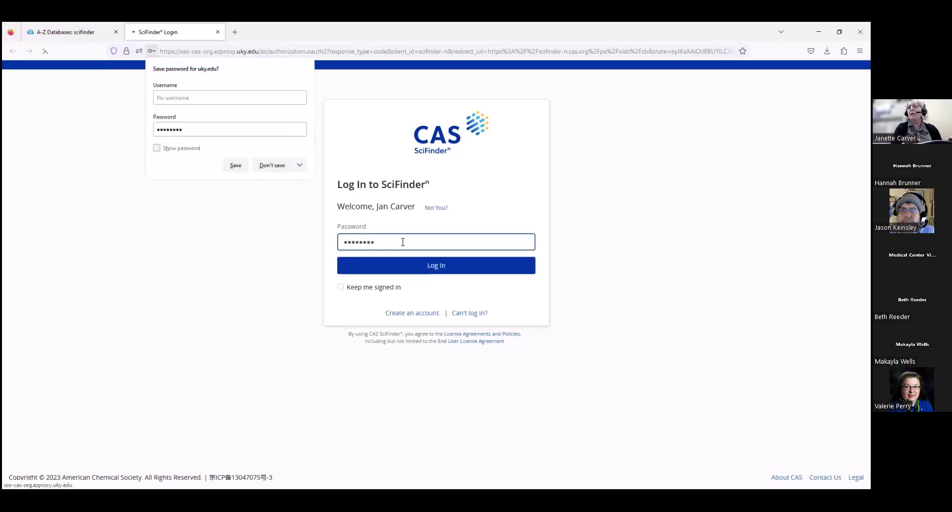
{"action": "left_click", "coordinate": [276, 165]}
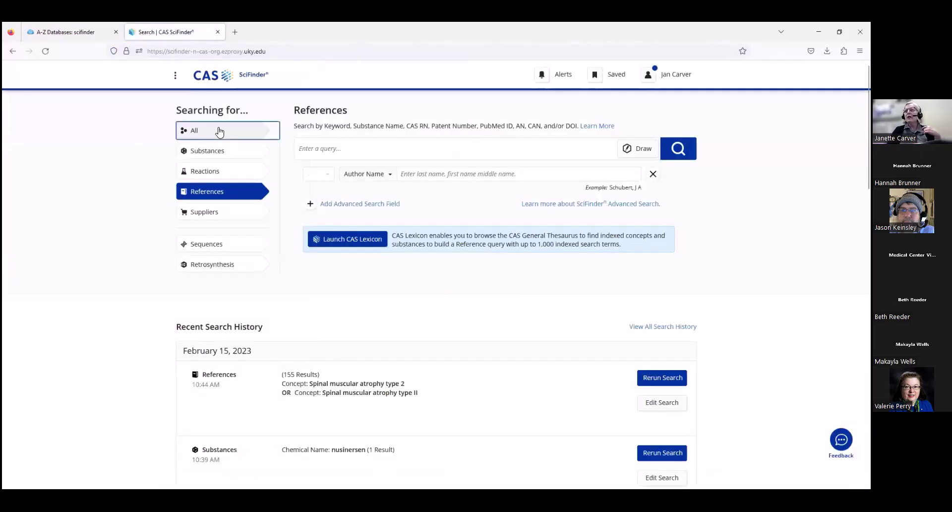
Switch the search scope to All and view the options available for the user account.
{"action": "left_click", "coordinate": [220, 131]}
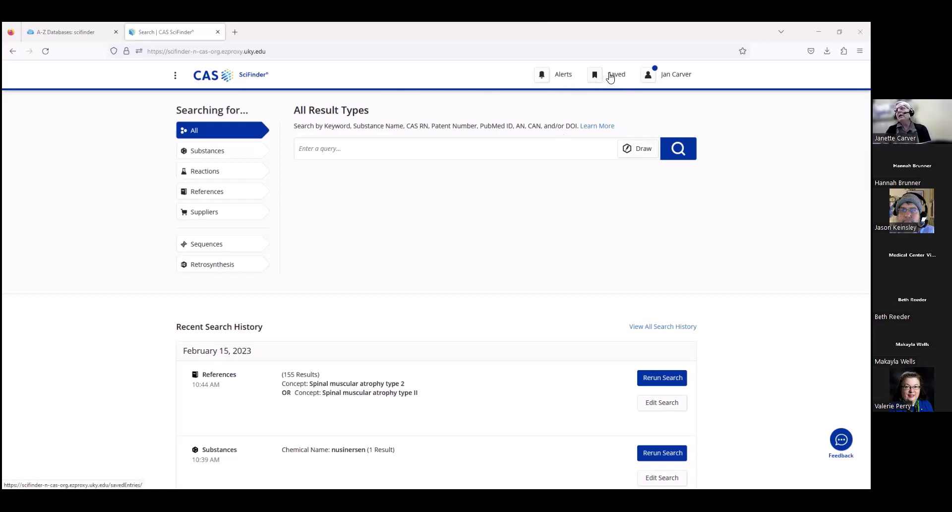
{"action": "left_click", "coordinate": [667, 78]}
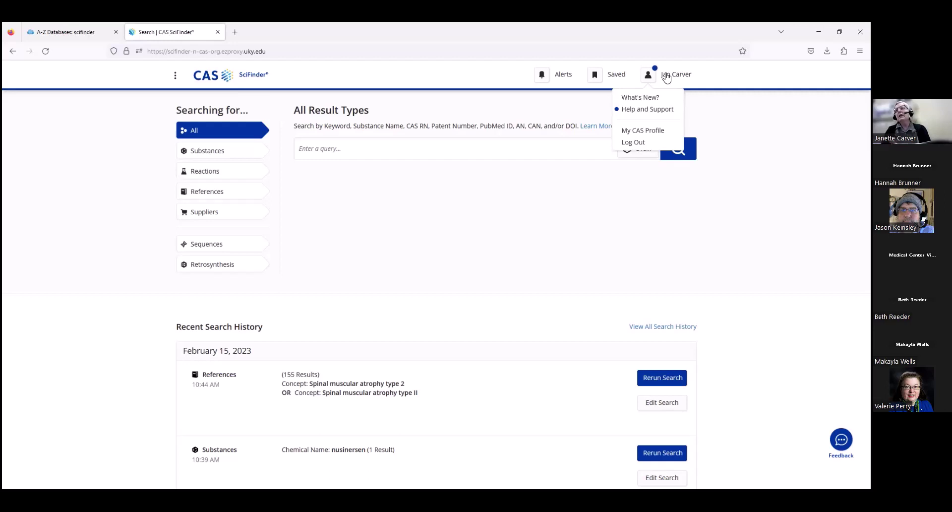
{"action": "left_click", "coordinate": [736, 156]}
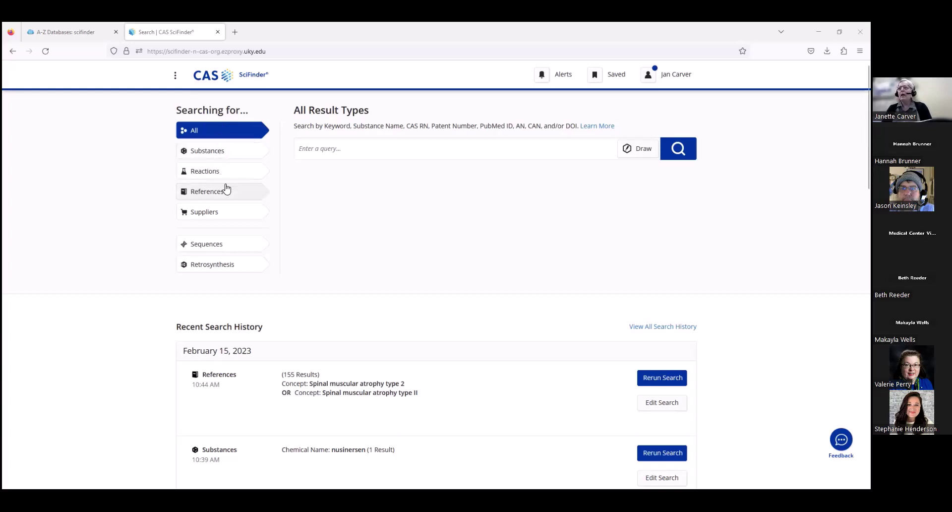
Open the structure drawing editor for a Substances search and view the available drawing editors.
{"action": "left_click", "coordinate": [221, 155]}
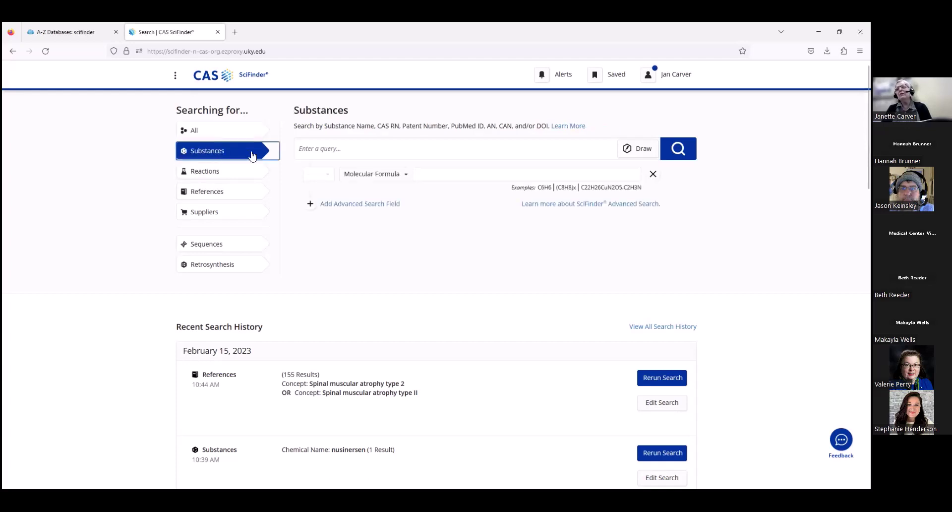
{"action": "left_click", "coordinate": [635, 148]}
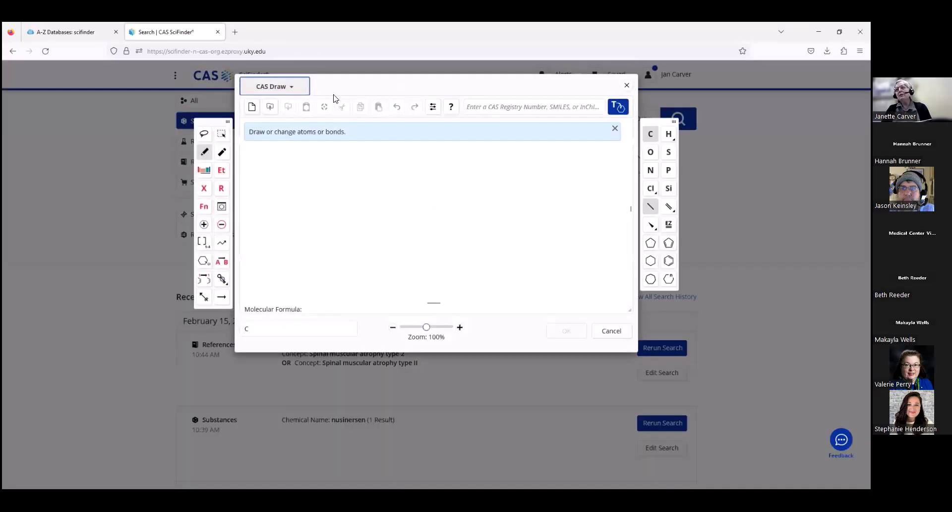
{"action": "left_click", "coordinate": [293, 88]}
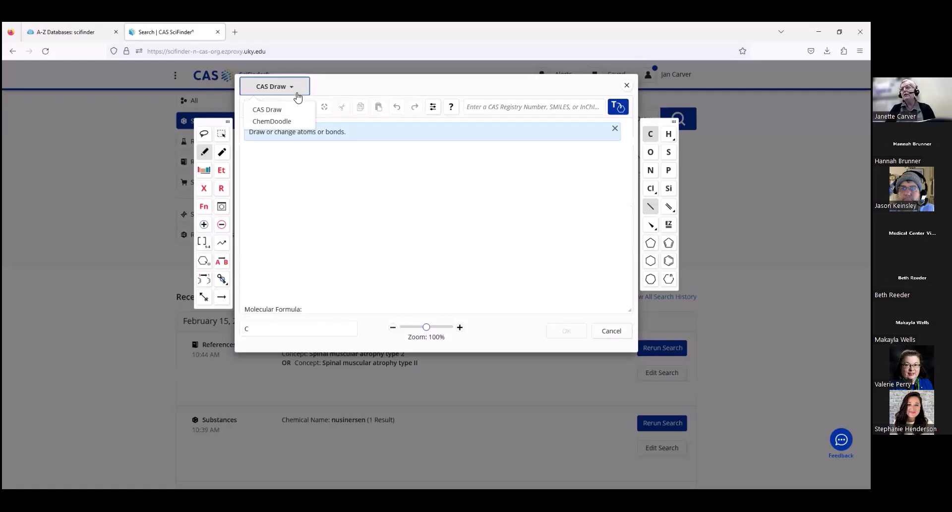
{"action": "left_click", "coordinate": [320, 151]}
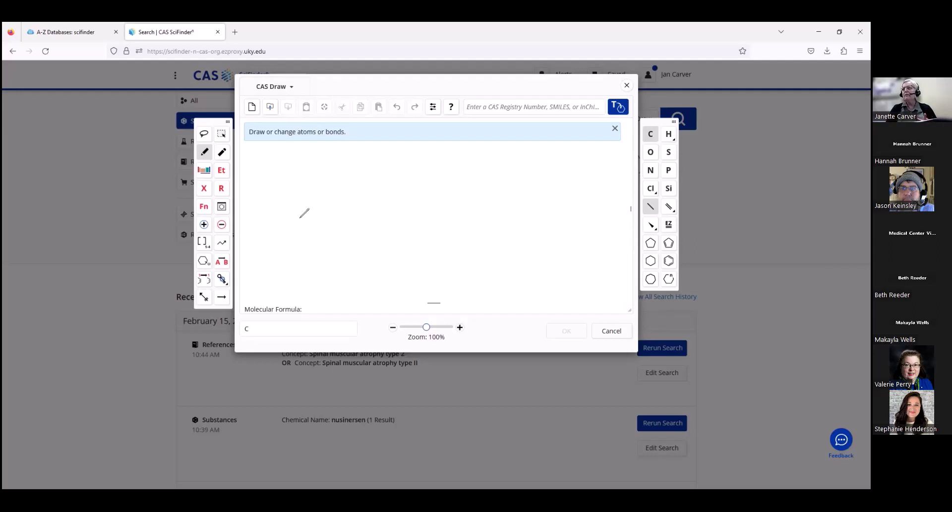
Generate the structure for CAS Registry Number 50-78-2 in CAS Draw and close the editor without keeping the drawing.
{"action": "left_click", "coordinate": [476, 109]}
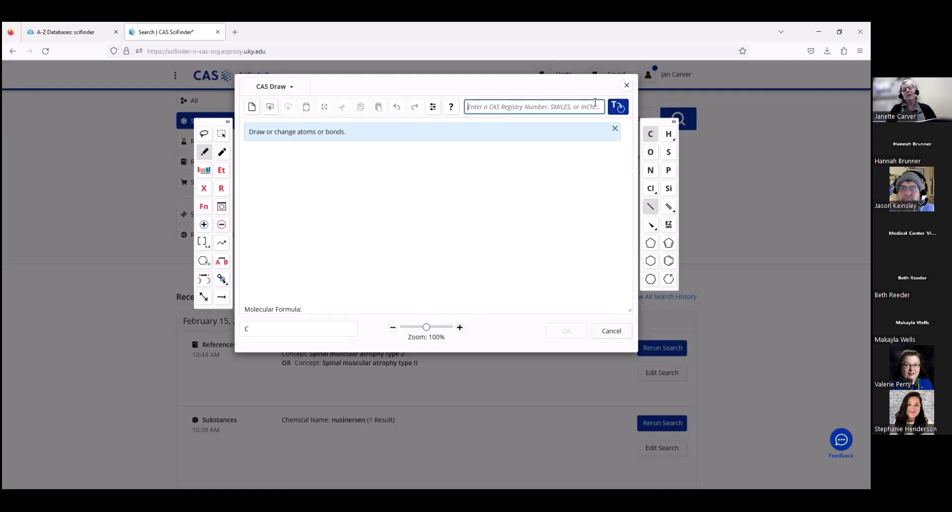
{"action": "mouse_move", "coordinate": [595, 102]}
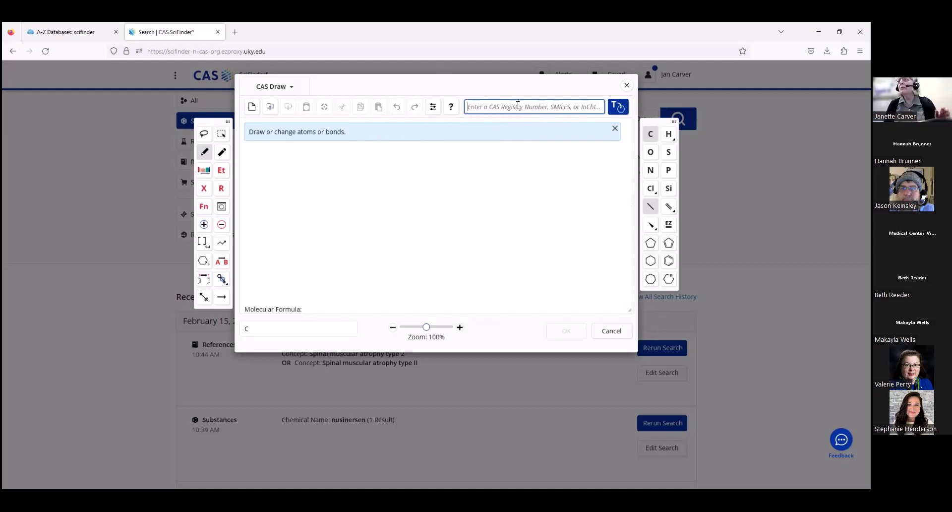
{"action": "type", "text": "50"}
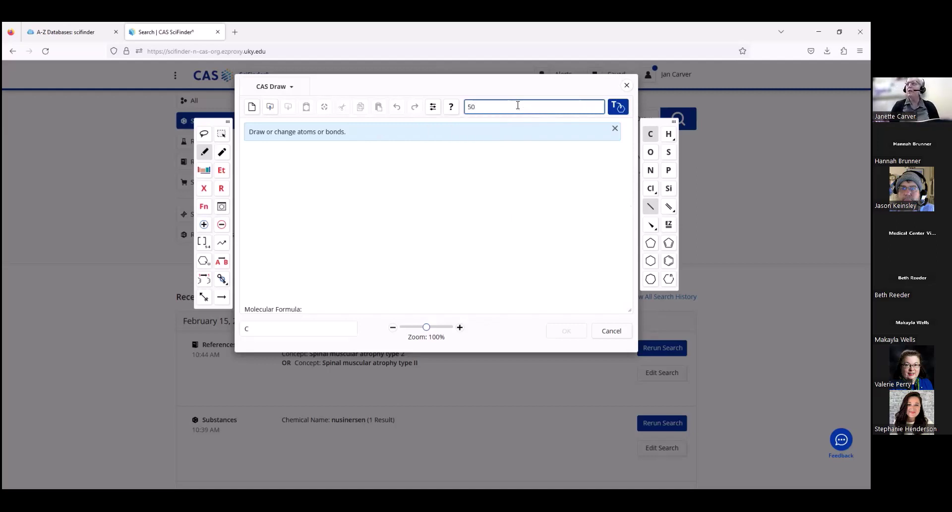
{"action": "type", "text": "-78-2"}
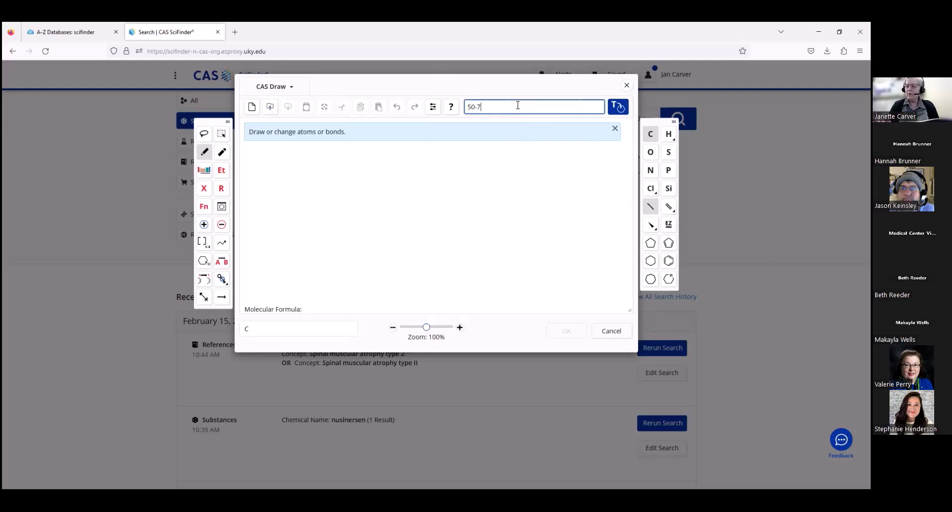
{"action": "left_click", "coordinate": [618, 107]}
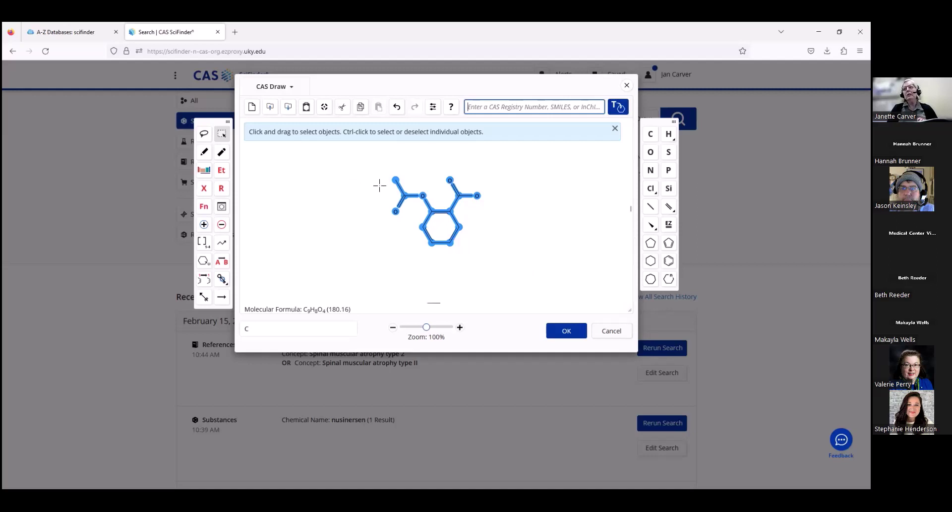
{"action": "left_click", "coordinate": [614, 330]}
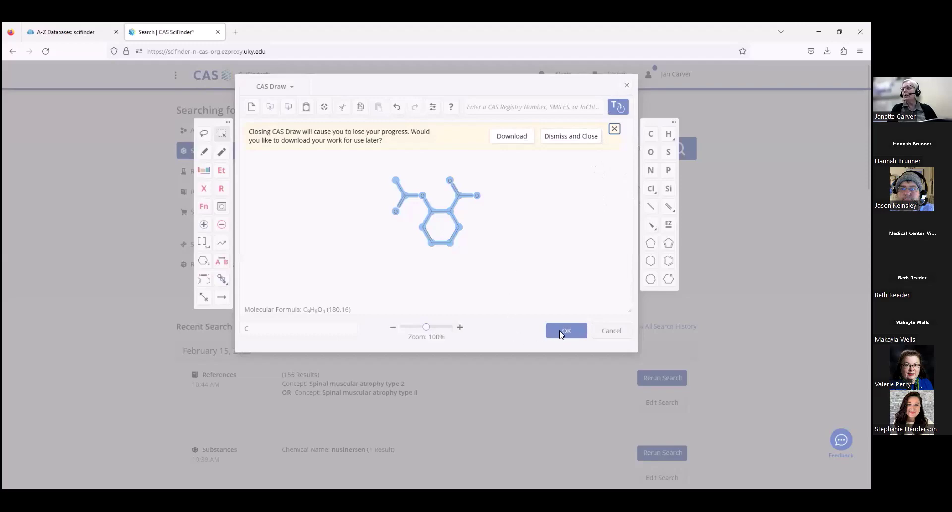
{"action": "left_click", "coordinate": [584, 140]}
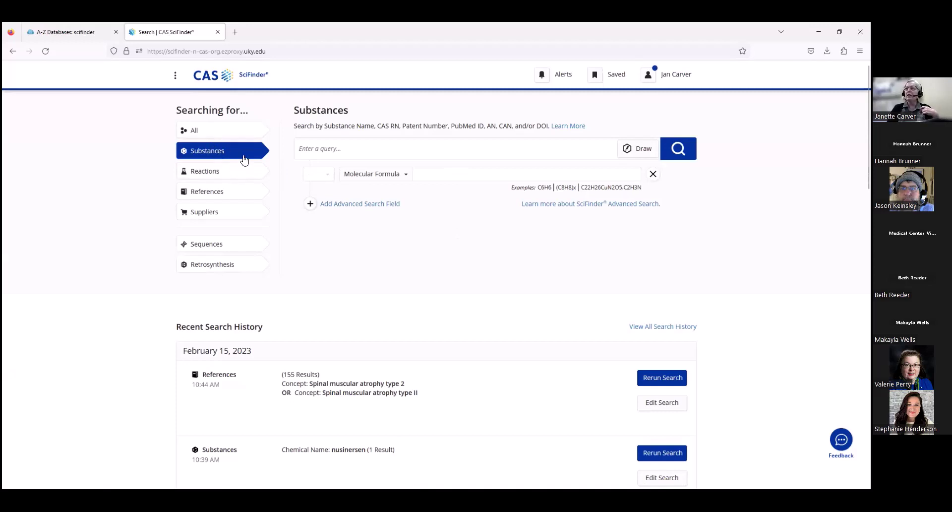
View the Reactions search form and switch the search scope to References.
{"action": "left_click", "coordinate": [242, 174]}
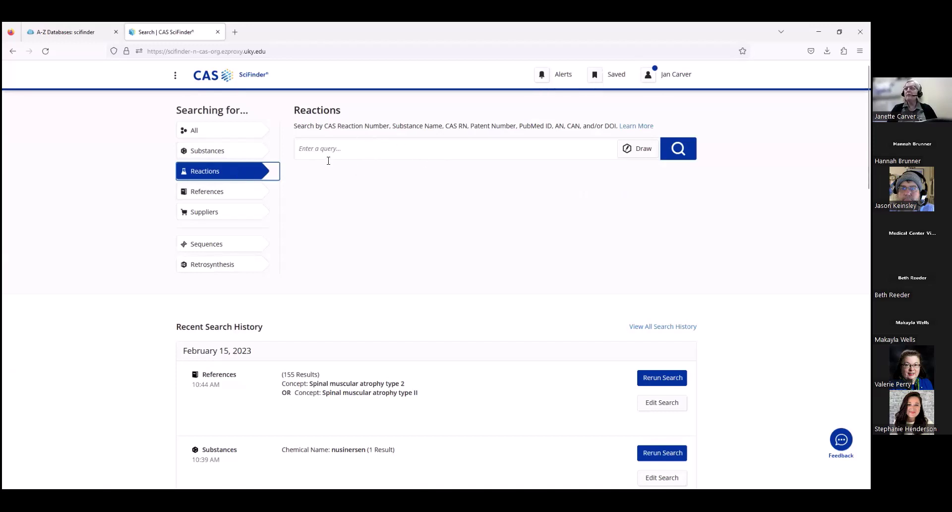
{"action": "left_click", "coordinate": [235, 192]}
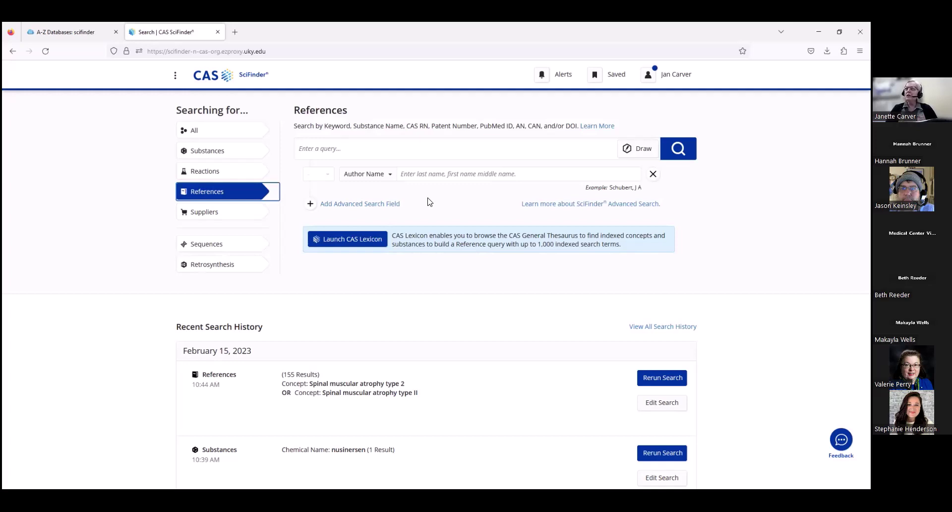
Enter "acid rain" as the reference query to view its suggested terms, and clear the query.
{"action": "left_click", "coordinate": [373, 151]}
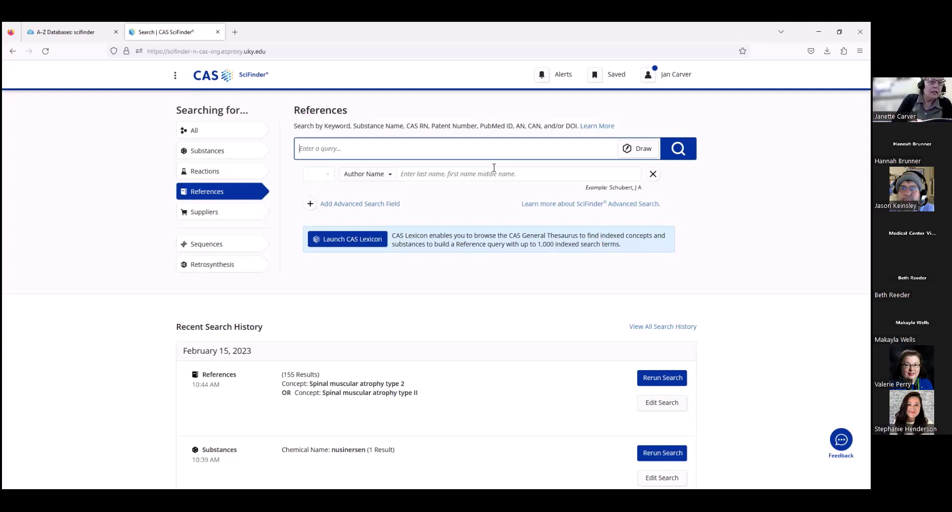
{"action": "type", "text": "aci"}
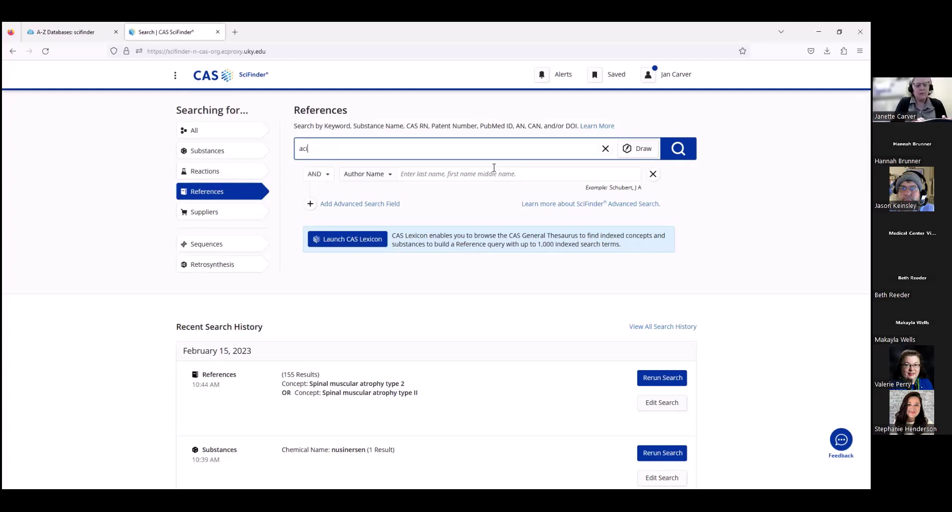
{"action": "type", "text": "d rain"}
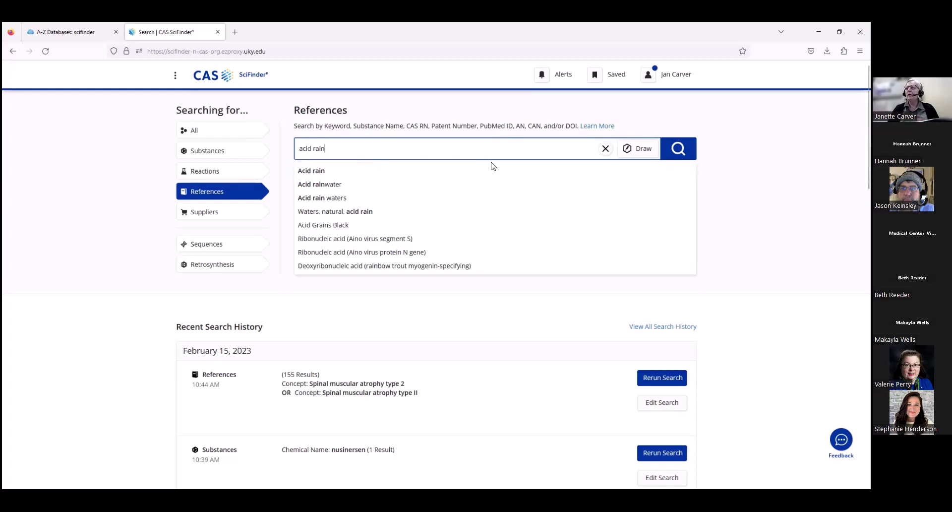
{"action": "left_click", "coordinate": [280, 174]}
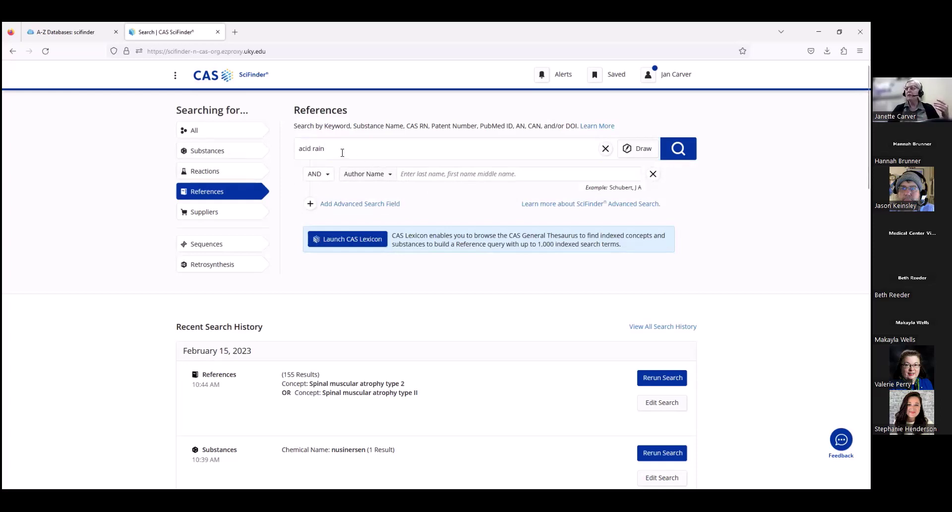
{"action": "left_click", "coordinate": [606, 148]}
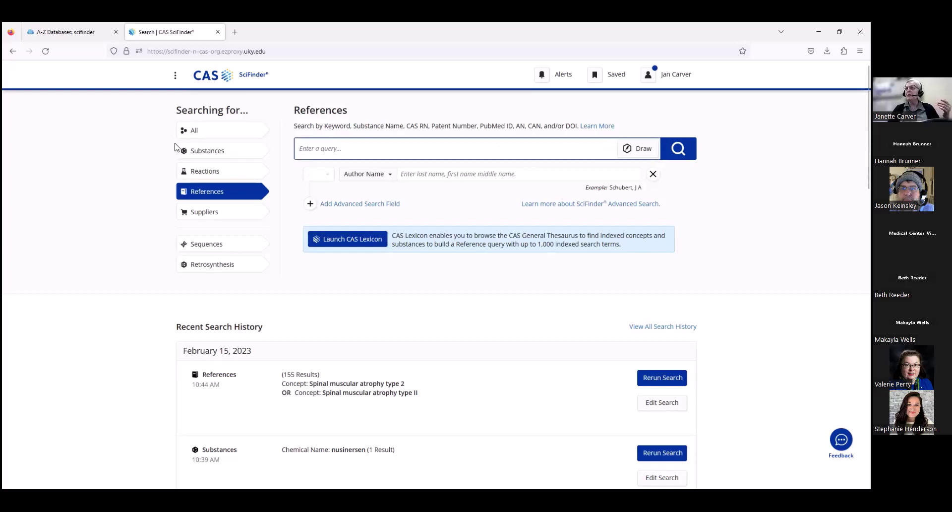
Set the first advanced search field to Concept with the suggested term "Spinal muscular atrophy type 2".
{"action": "left_click", "coordinate": [391, 176]}
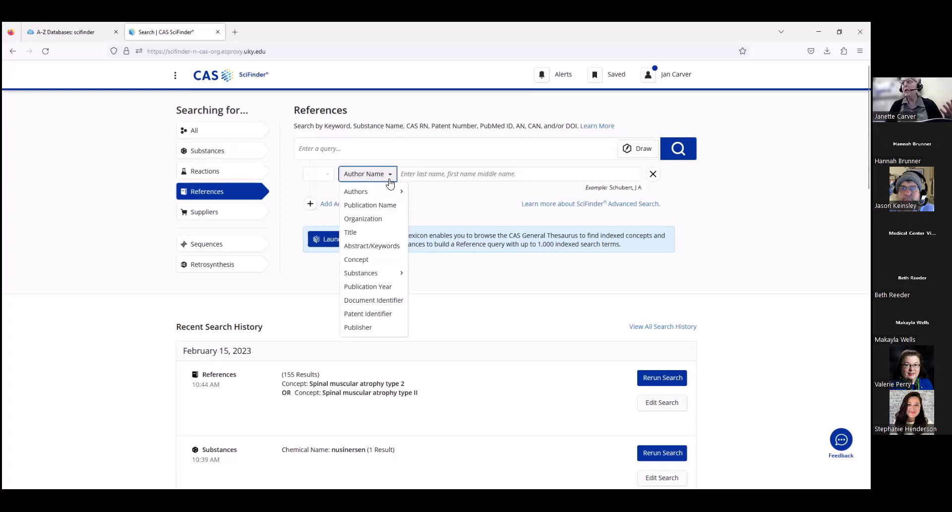
{"action": "mouse_move", "coordinate": [393, 192]}
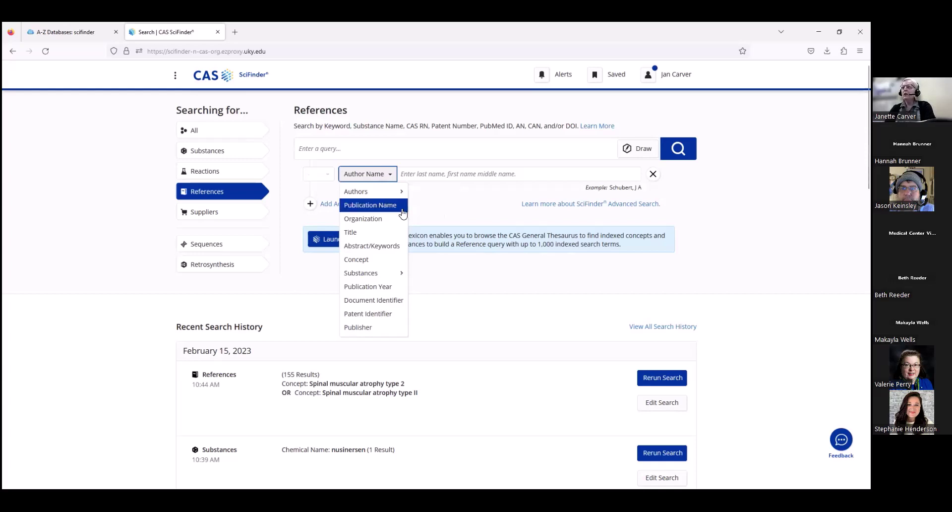
{"action": "left_click", "coordinate": [397, 265]}
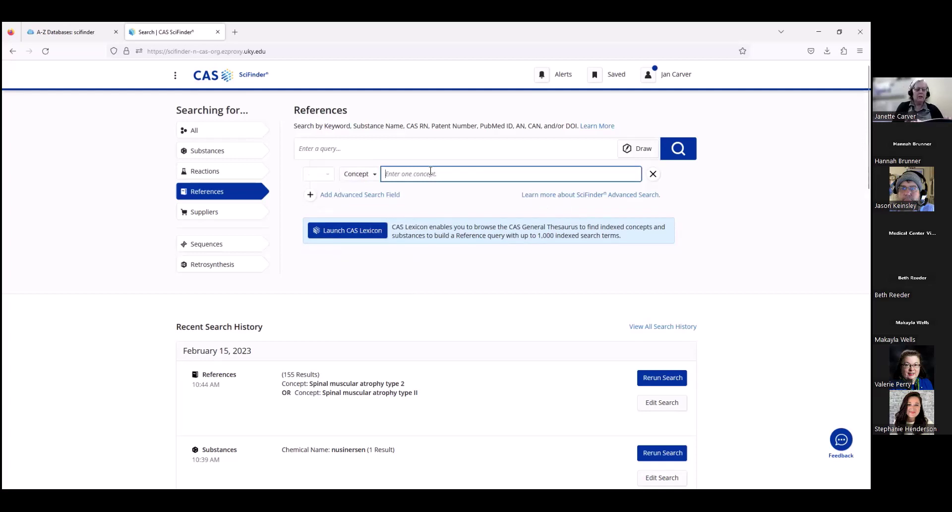
{"action": "type", "text": "spinal"}
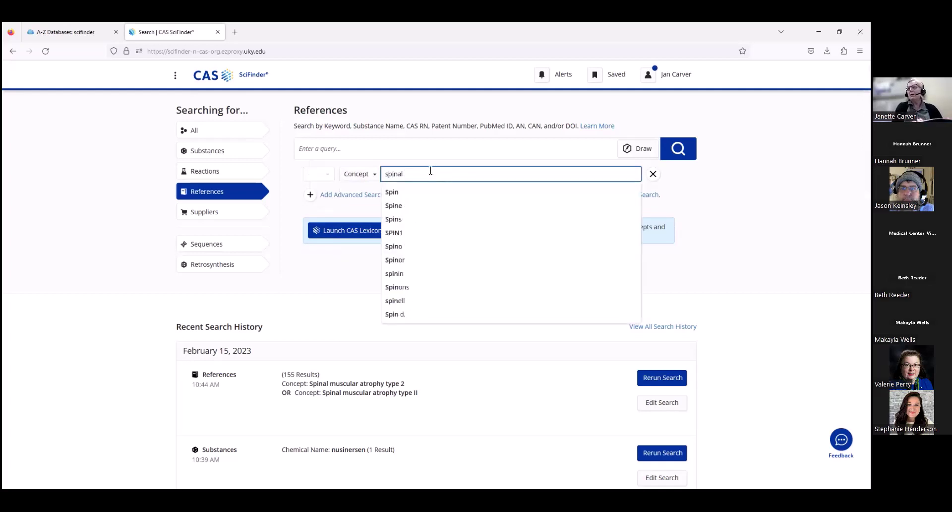
{"action": "type", "text": " mus"}
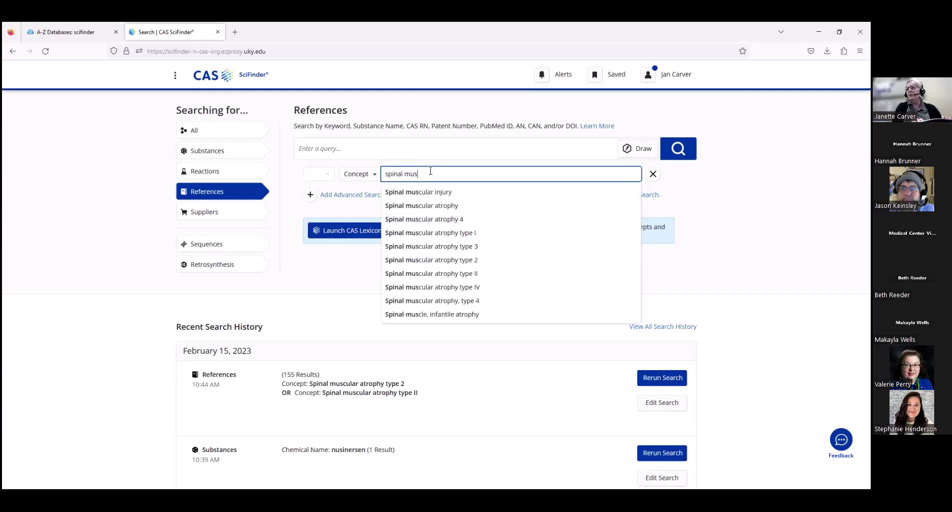
{"action": "type", "text": "cular"}
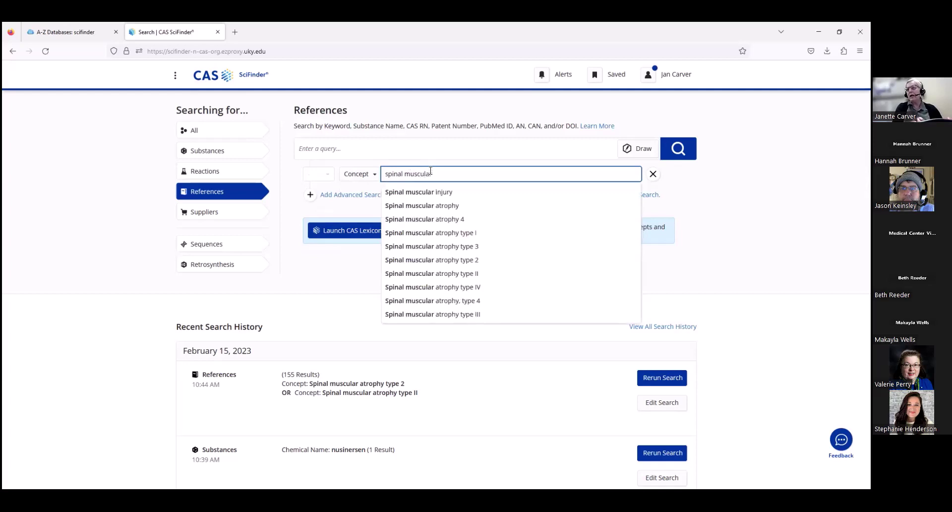
{"action": "type", "text": " atrop"}
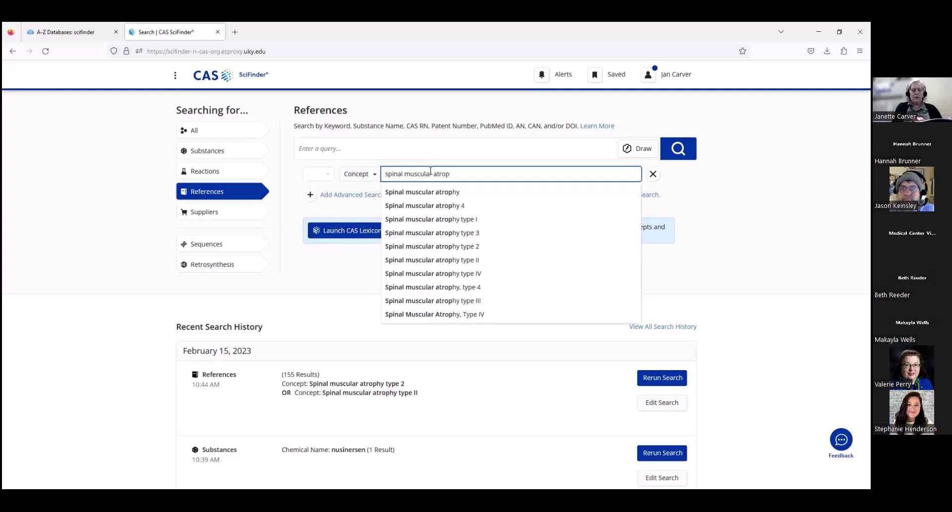
{"action": "type", "text": "y"}
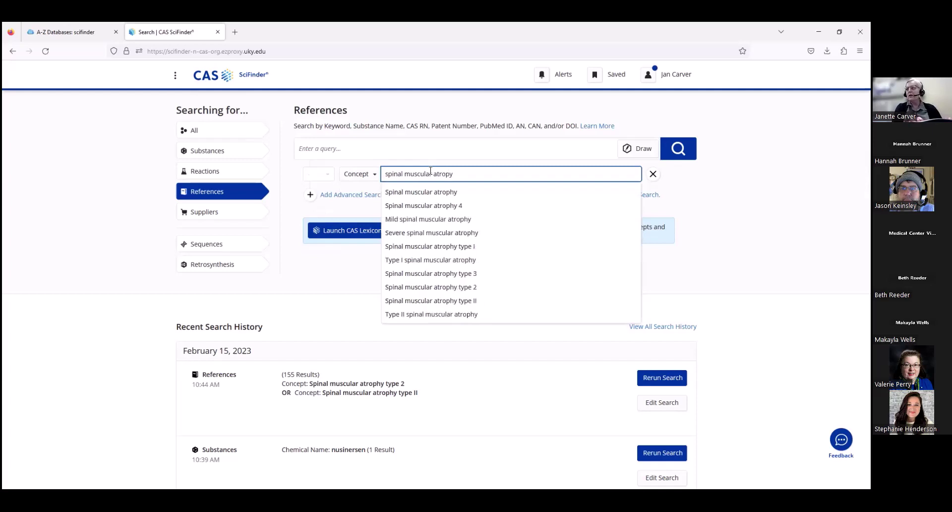
{"action": "key", "text": "BackSpace"}
{"action": "type", "text": "hy"}
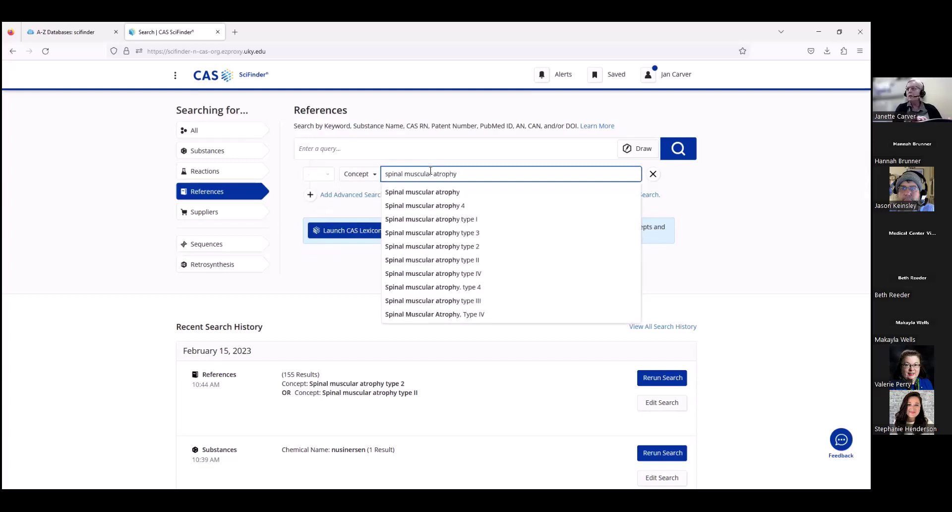
{"action": "left_click", "coordinate": [417, 246]}
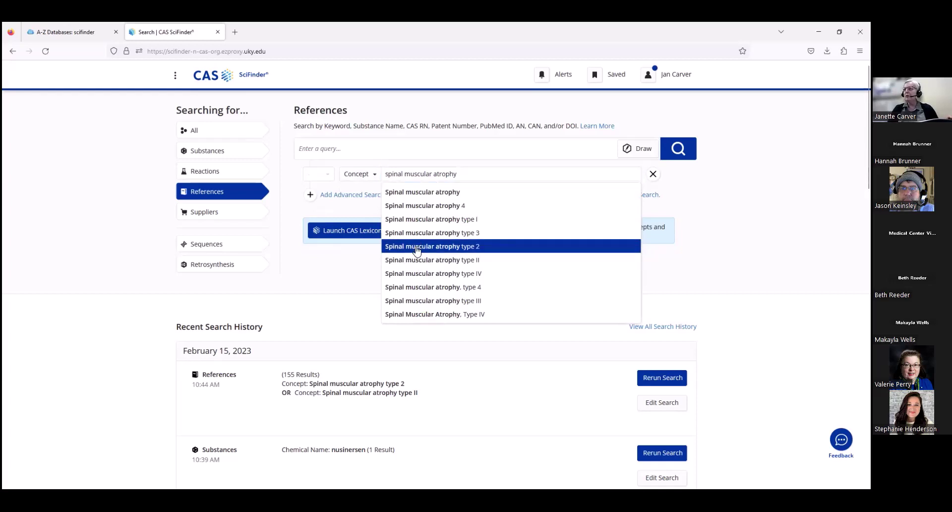
Add a second advanced search field for Concept with the suggested term "Spinal muscular atrophy type II".
{"action": "left_click", "coordinate": [318, 196]}
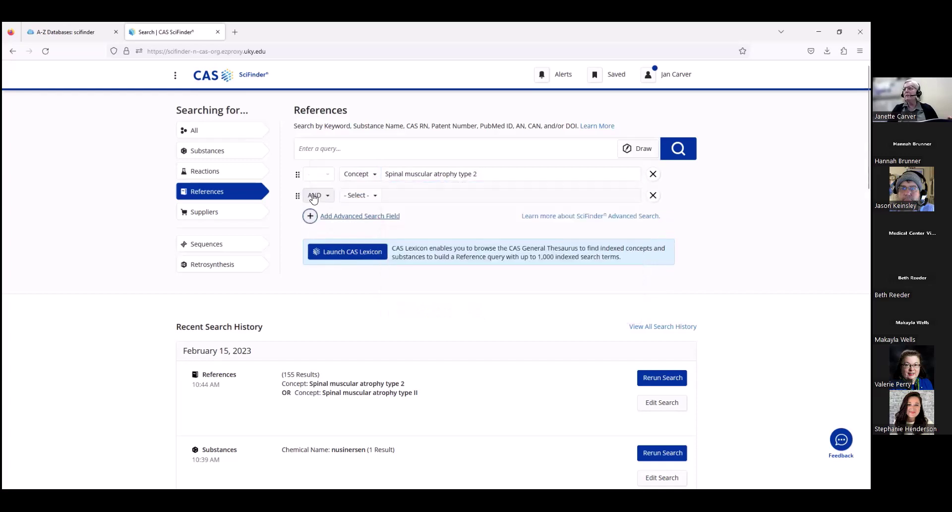
{"action": "left_click", "coordinate": [374, 196]}
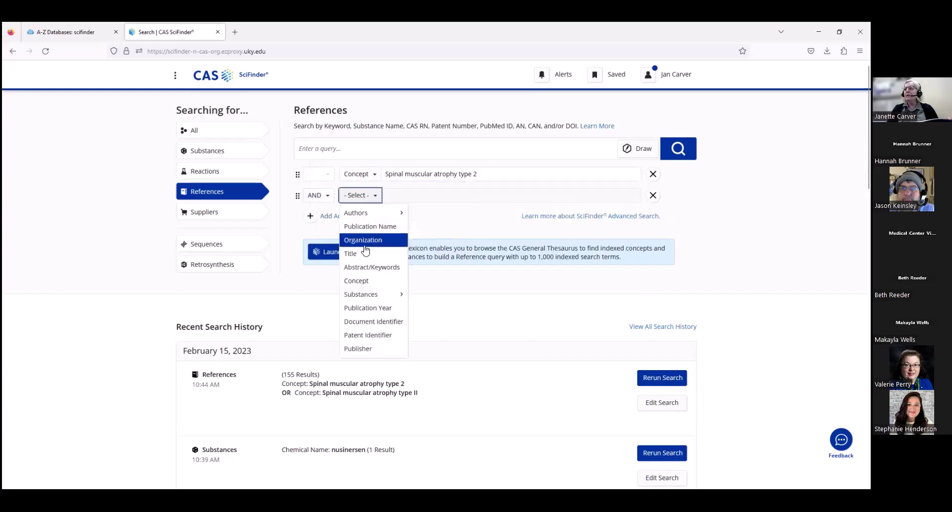
{"action": "left_click", "coordinate": [357, 280]}
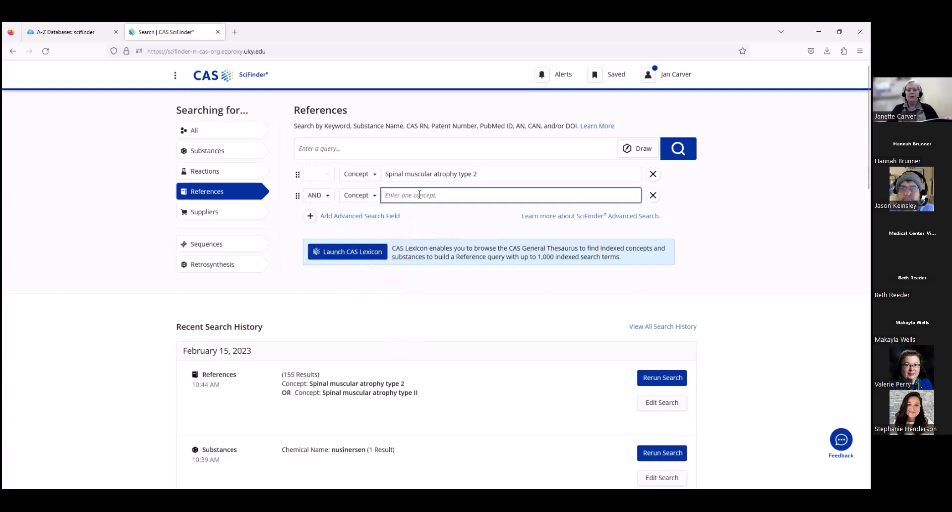
{"action": "type", "text": "spin"}
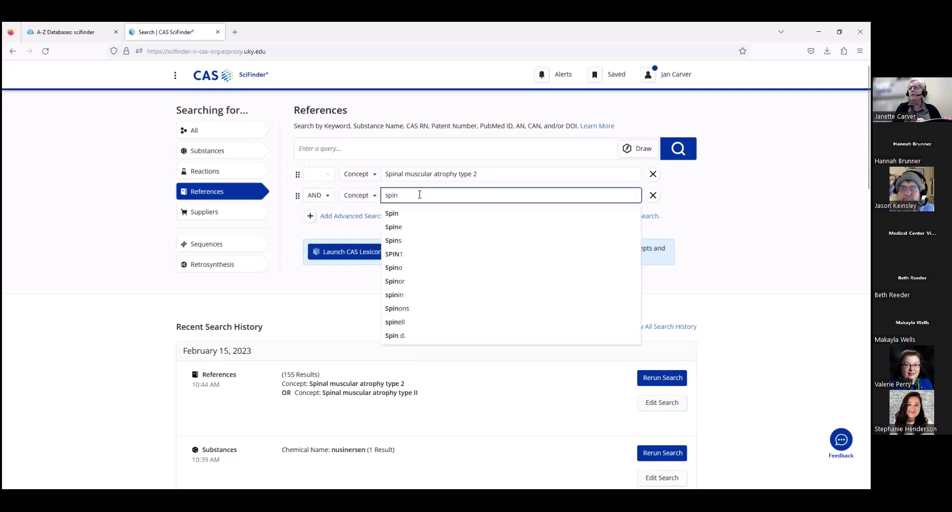
{"action": "type", "text": "al mu"}
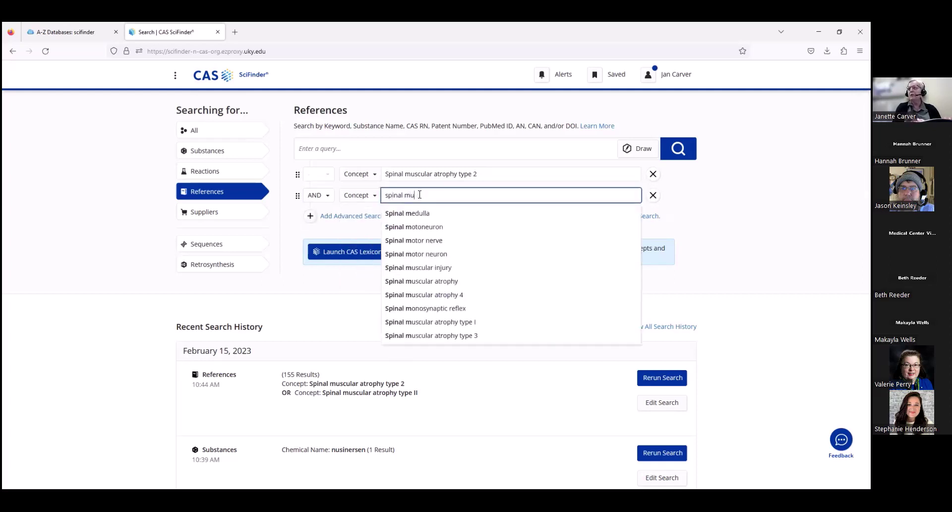
{"action": "type", "text": "scular atro"}
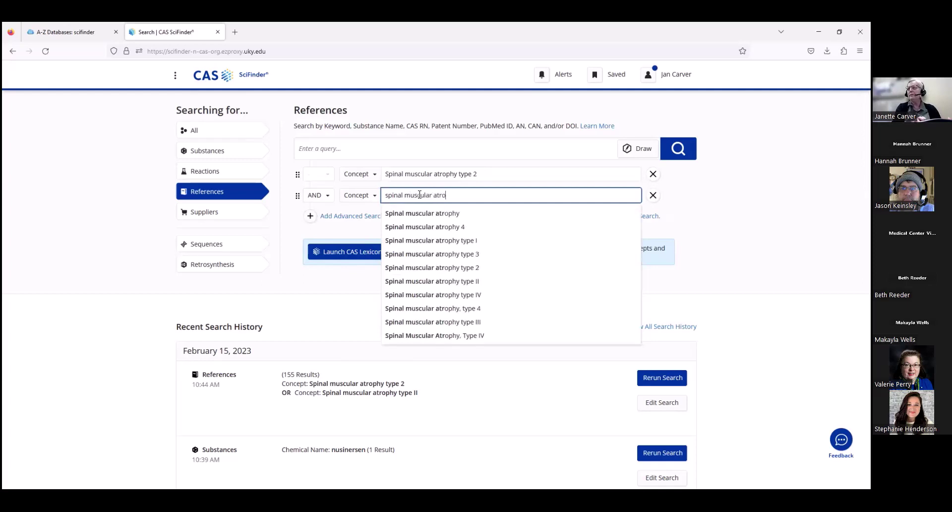
{"action": "type", "text": "phy type"}
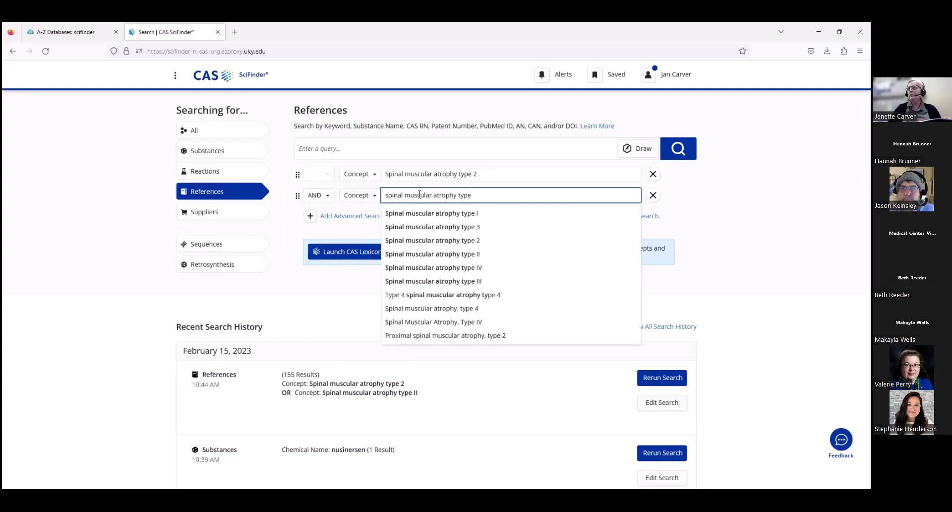
{"action": "left_click", "coordinate": [448, 253]}
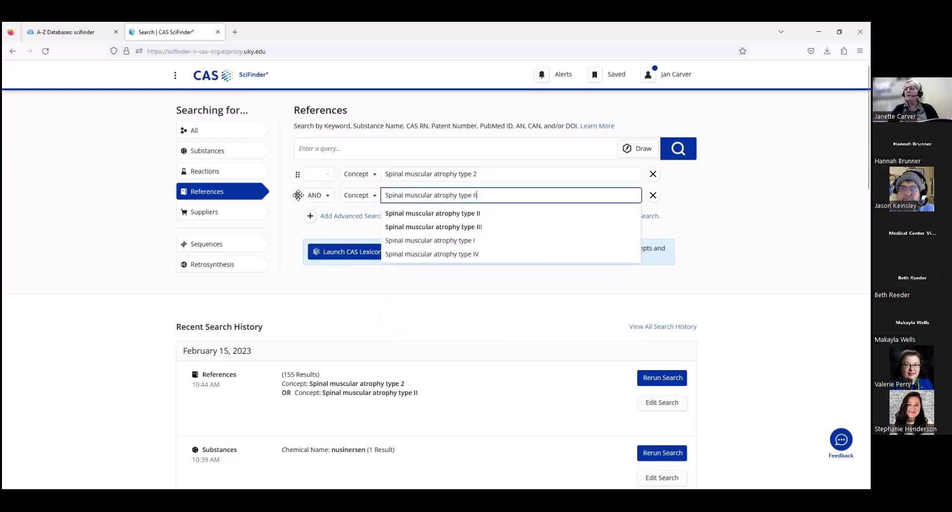
Combine the two concept fields with OR and run the reference search.
{"action": "left_click", "coordinate": [320, 197]}
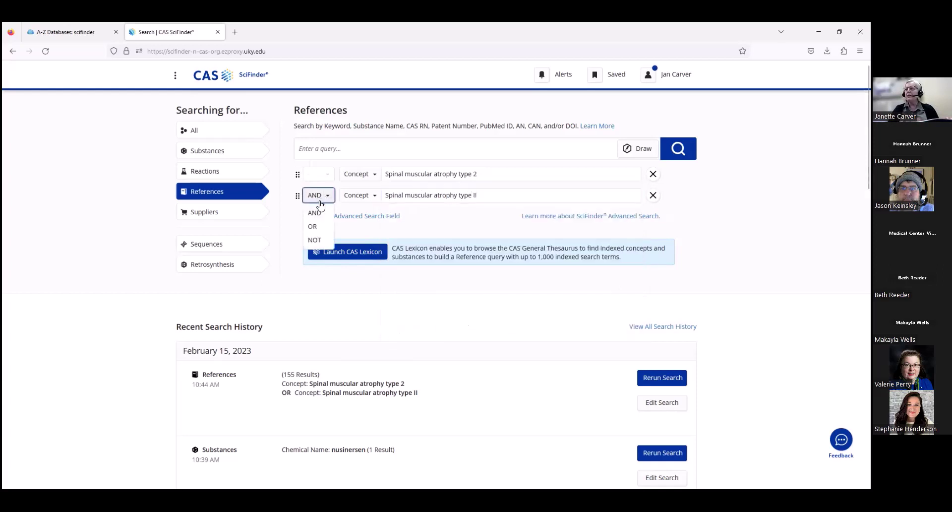
{"action": "left_click", "coordinate": [306, 228]}
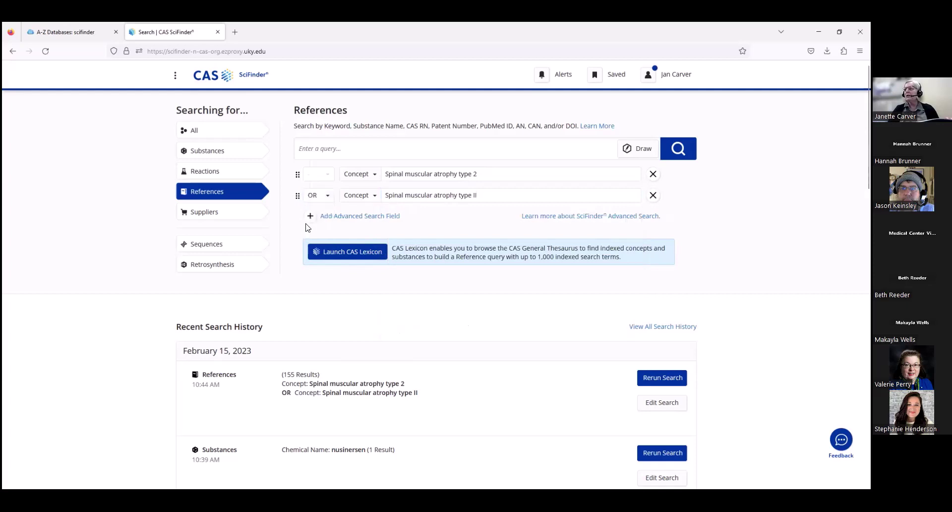
{"action": "left_click", "coordinate": [669, 151]}
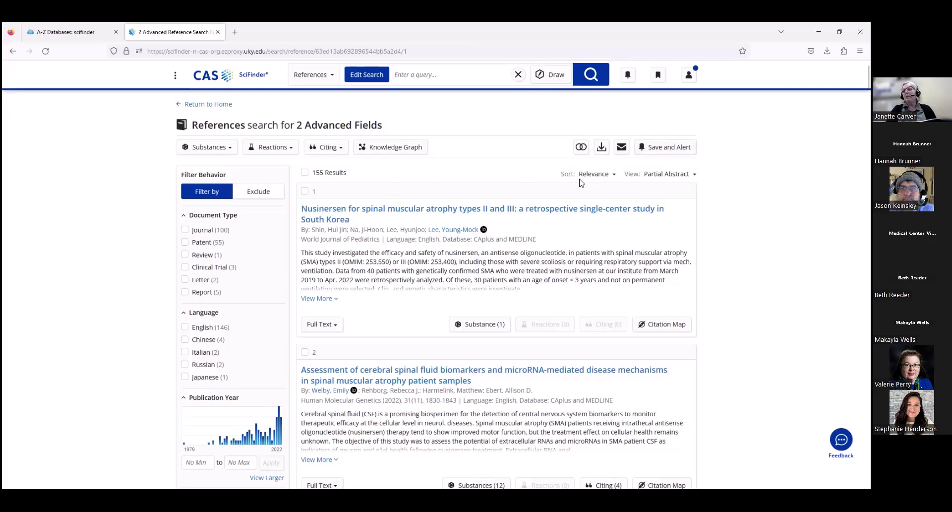
Sort the reference results by Times Cited and look through the first records.
{"action": "left_click", "coordinate": [614, 174]}
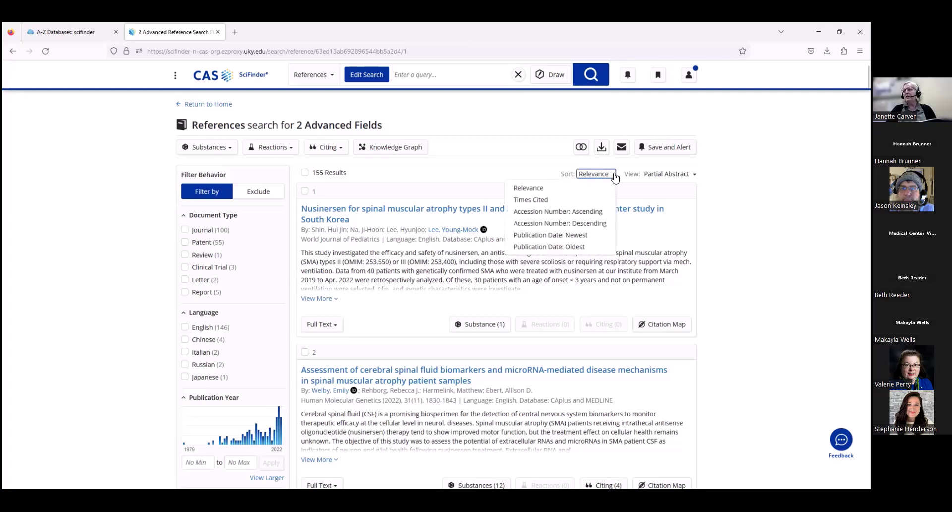
{"action": "left_click", "coordinate": [567, 201]}
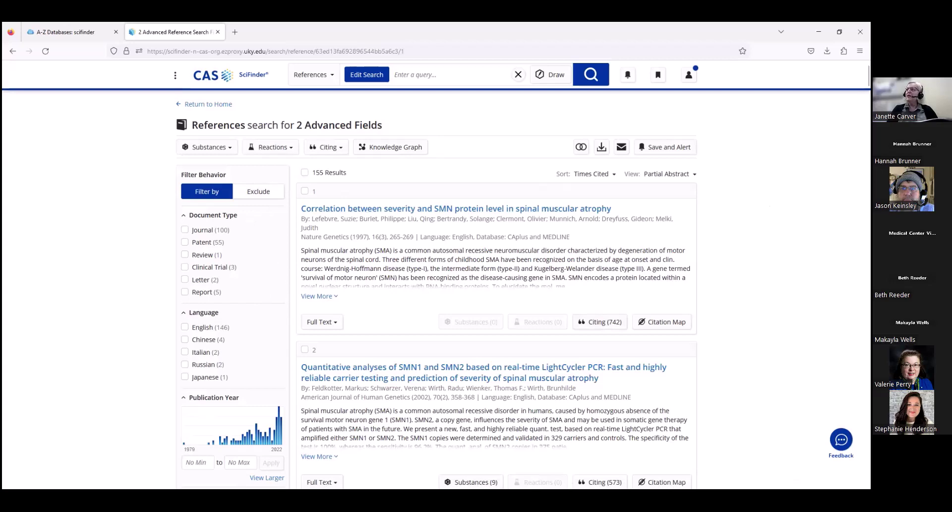
{"action": "scroll", "coordinate": [436, 288], "scroll_direction": "down", "scroll_amount": 6}
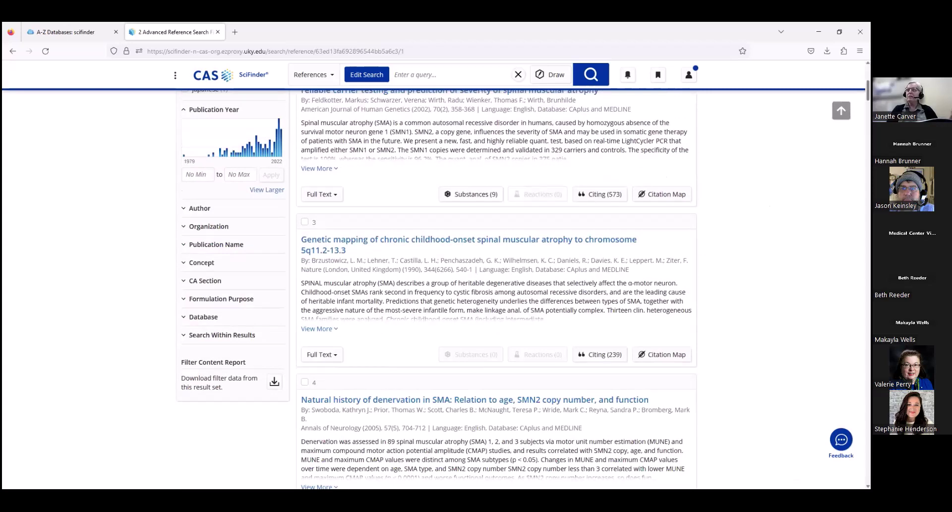
{"action": "scroll", "coordinate": [436, 287], "scroll_direction": "up", "scroll_amount": 5}
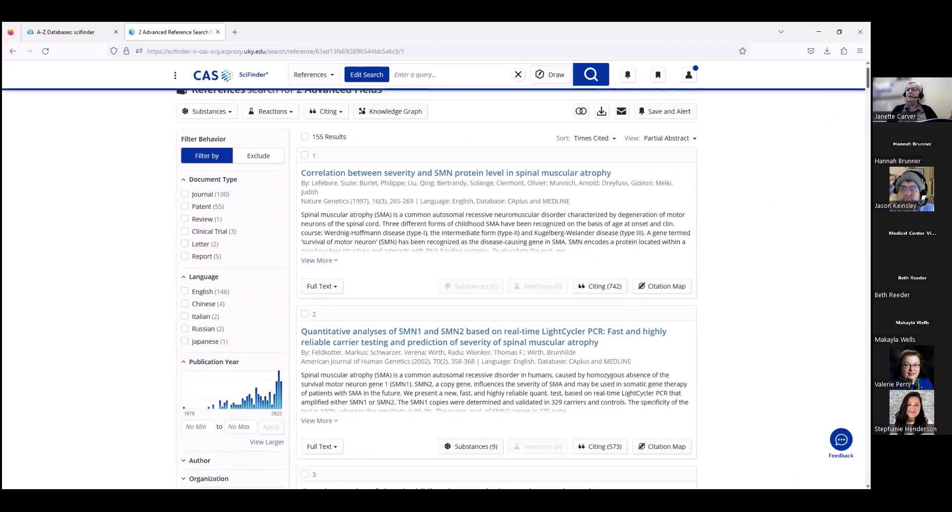
Expand the Search Within Results and CA Section filters to examine the options for narrowing the references.
{"action": "scroll", "coordinate": [436, 287], "scroll_direction": "down", "scroll_amount": 1}
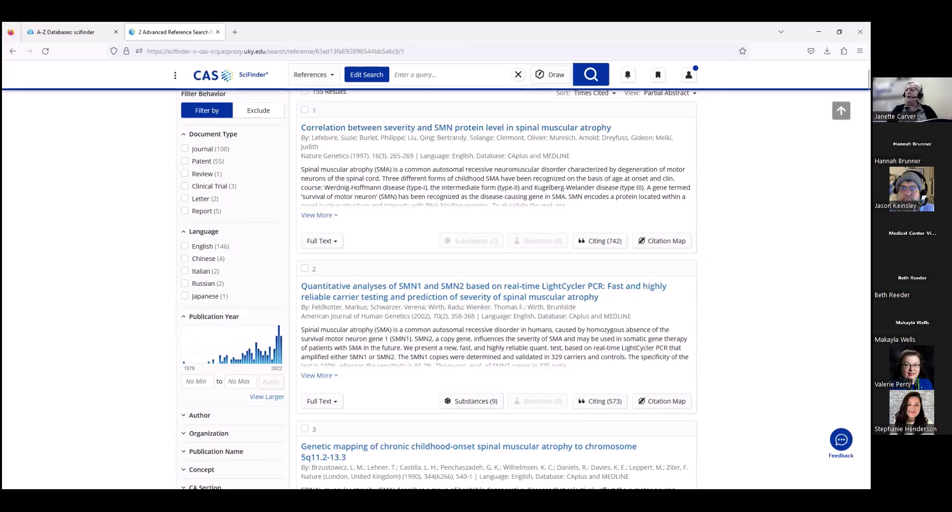
{"action": "scroll", "coordinate": [723, 205], "scroll_direction": "down", "scroll_amount": 3}
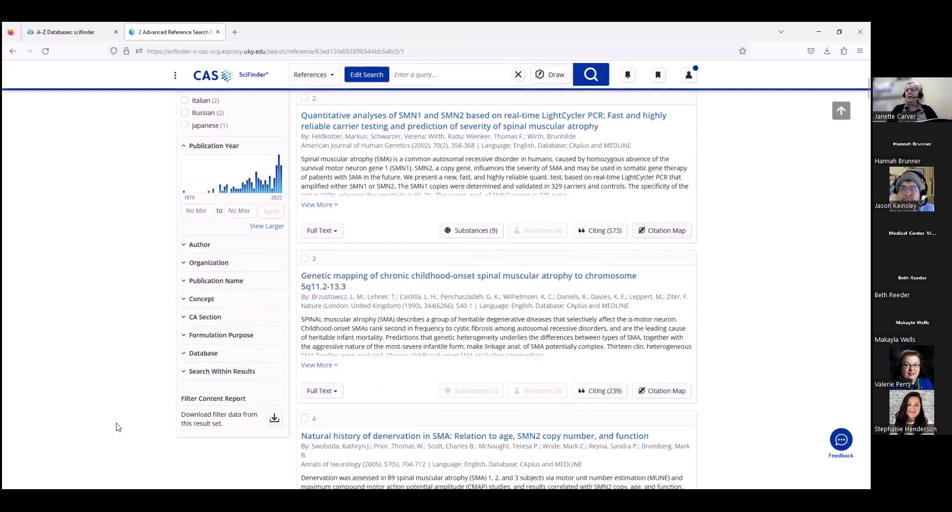
{"action": "left_click", "coordinate": [187, 375]}
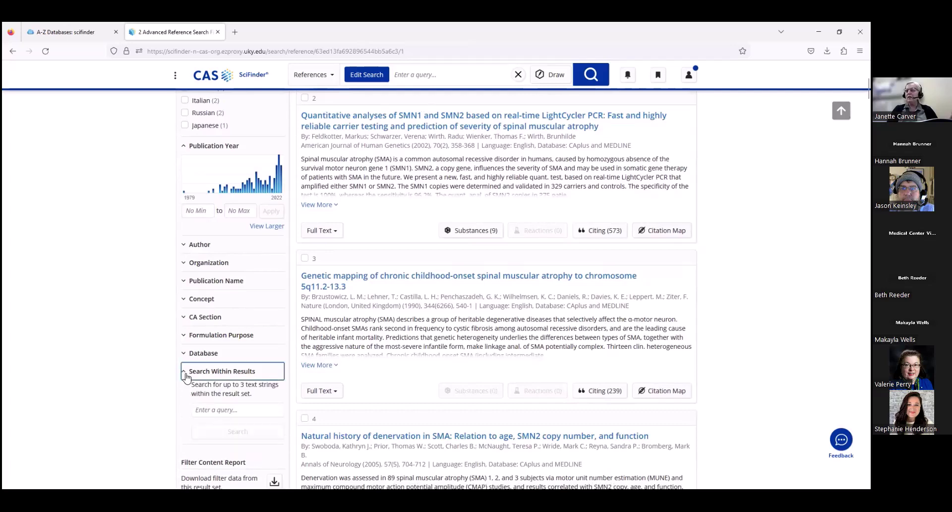
{"action": "left_click", "coordinate": [232, 409]}
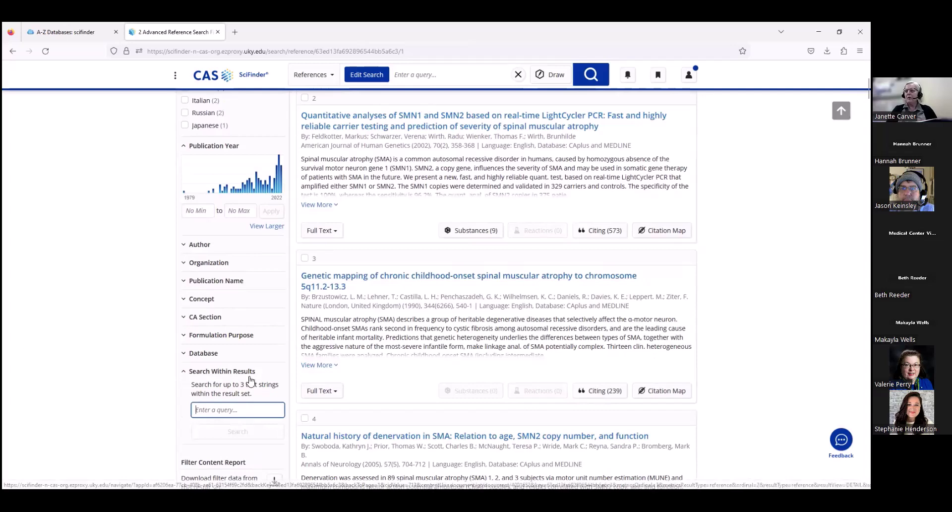
{"action": "left_click", "coordinate": [281, 317]}
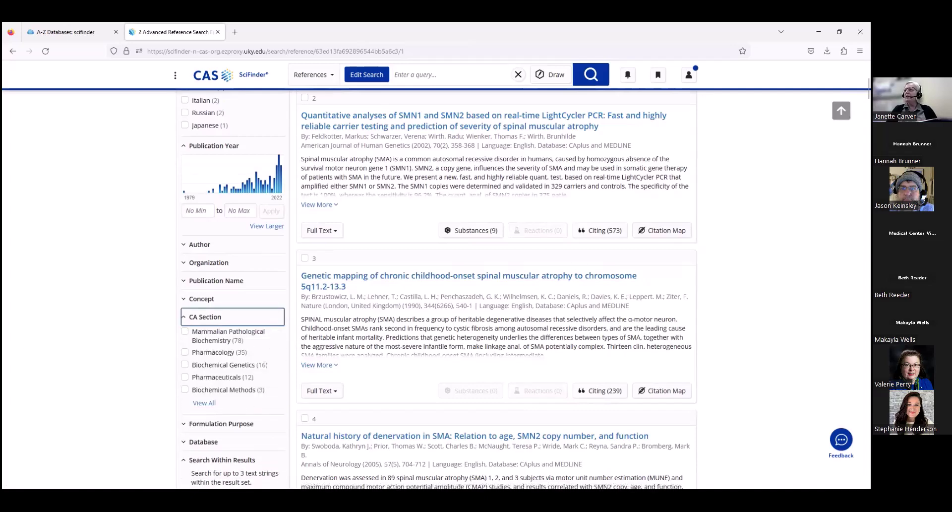
Open the citation map of "Correlation between severity and SMN protein level in spinal muscular atrophy" and view the details of its first cited reference.
{"action": "left_click", "coordinate": [841, 110]}
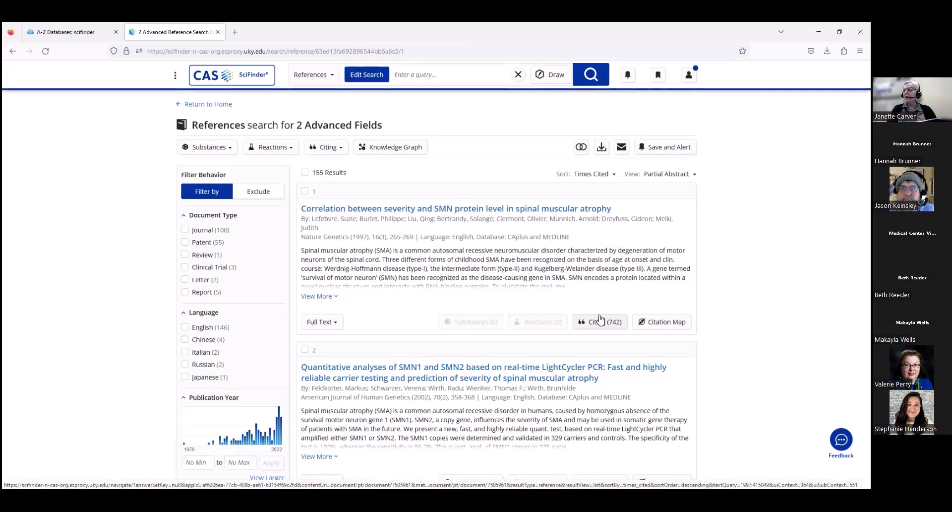
{"action": "left_click", "coordinate": [650, 320]}
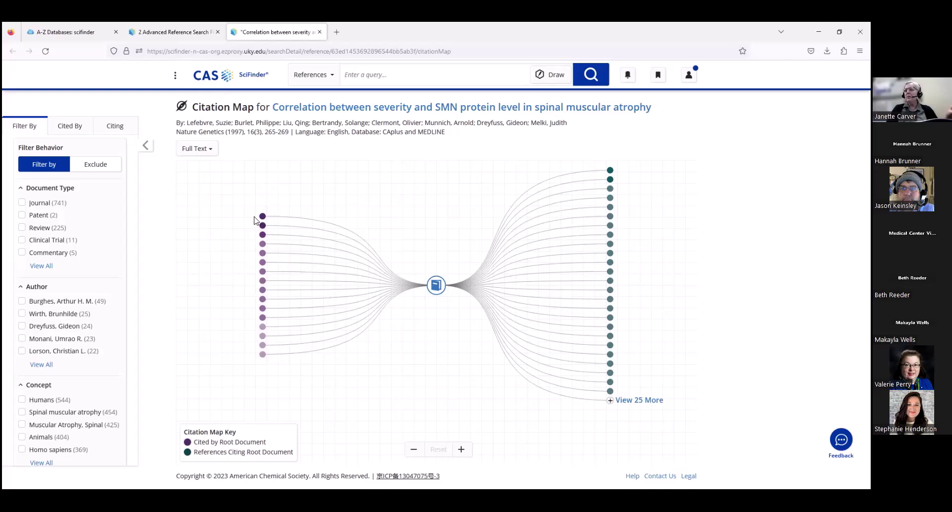
{"action": "mouse_move", "coordinate": [261, 218]}
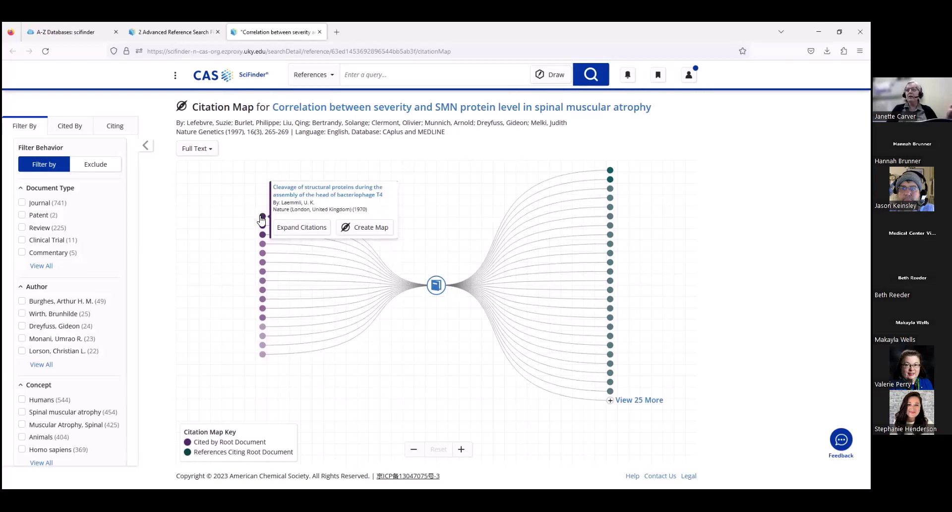
{"action": "left_click", "coordinate": [262, 218]}
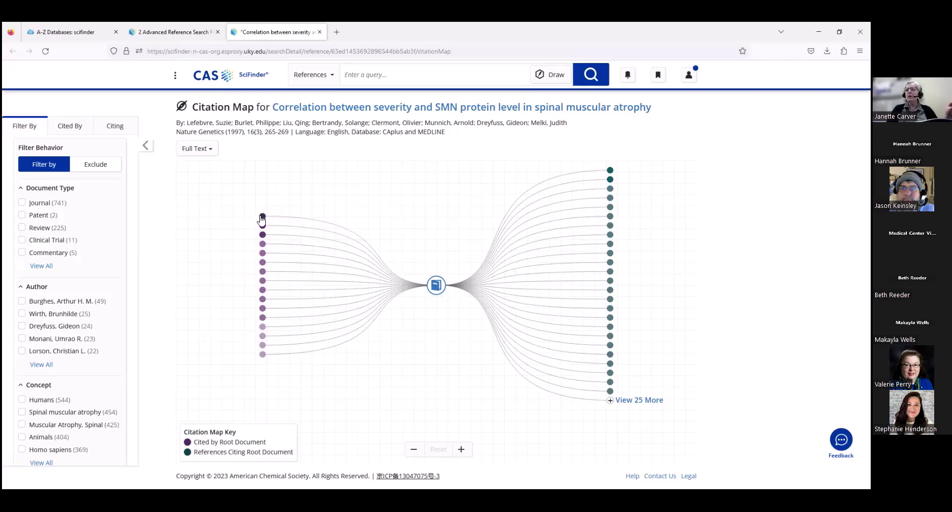
{"action": "left_click", "coordinate": [261, 218]}
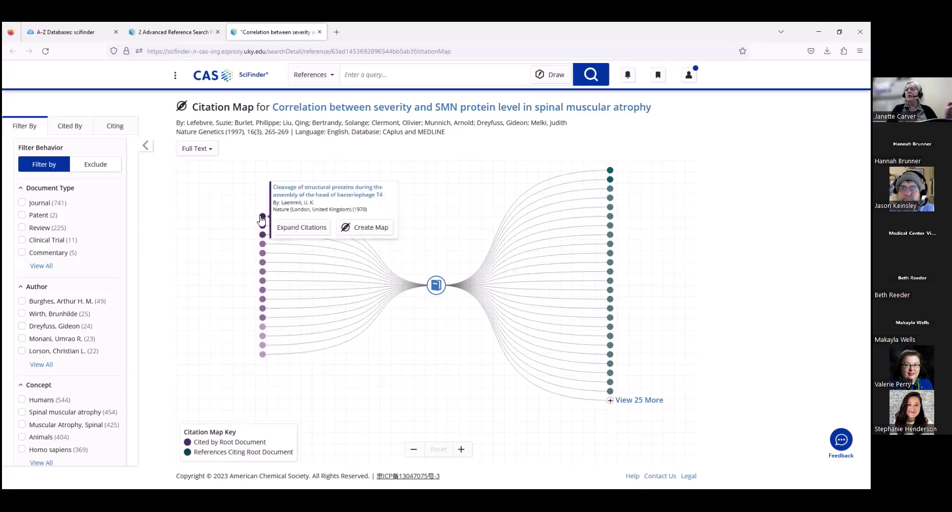
Expand the citations of the citation map's first citing reference, and those of that reference's own first citing work, to examine the citation branches.
{"action": "left_click", "coordinate": [423, 279]}
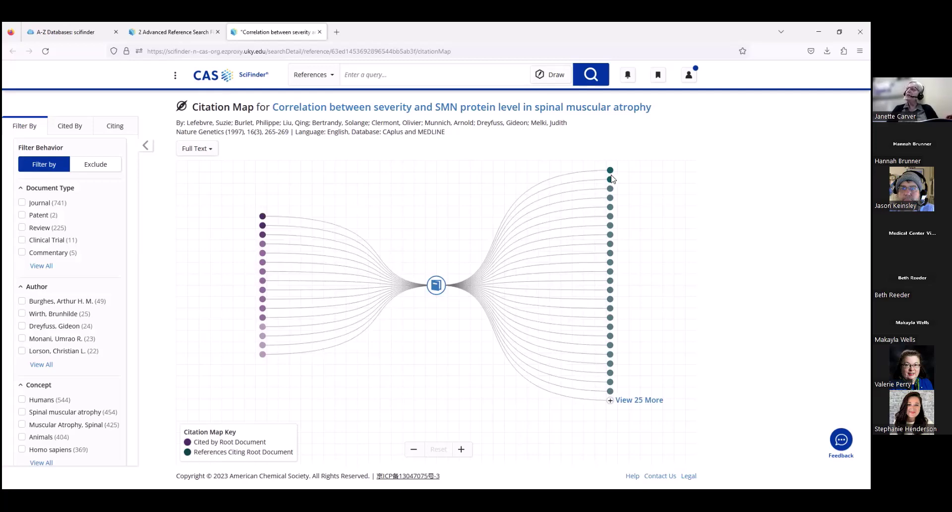
{"action": "mouse_move", "coordinate": [611, 171]}
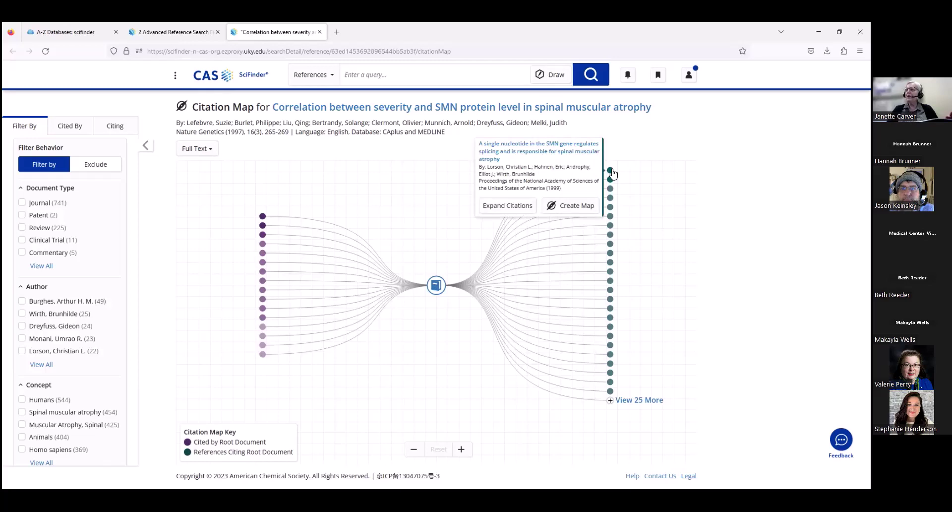
{"action": "left_click", "coordinate": [519, 212]}
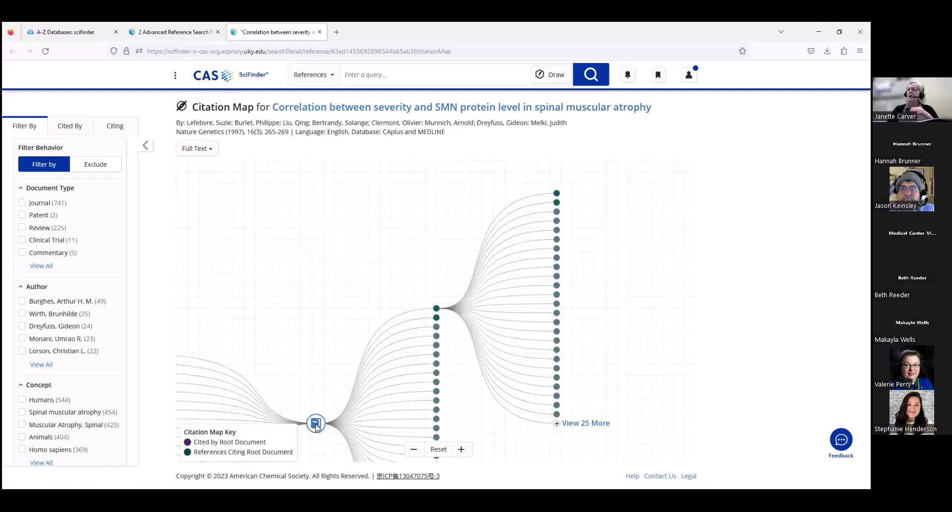
{"action": "mouse_move", "coordinate": [438, 308]}
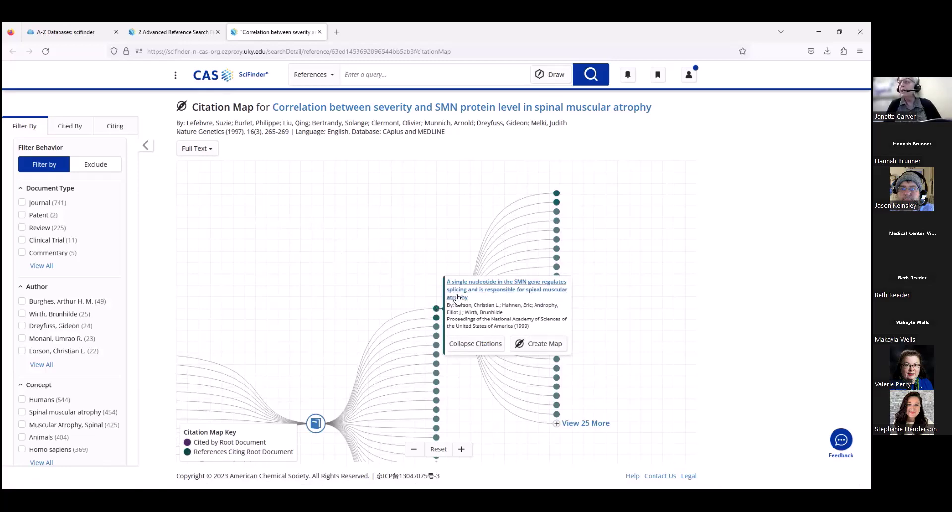
{"action": "mouse_move", "coordinate": [558, 196]}
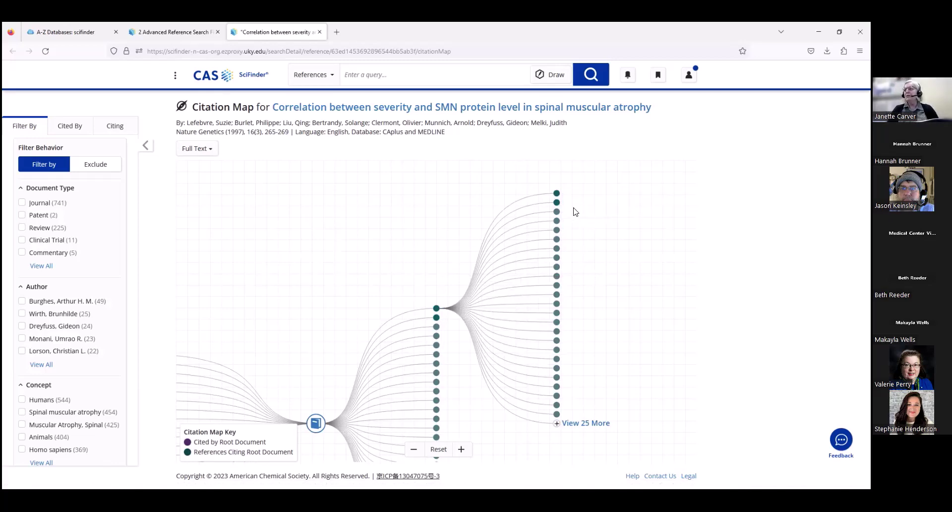
{"action": "left_click", "coordinate": [586, 223]}
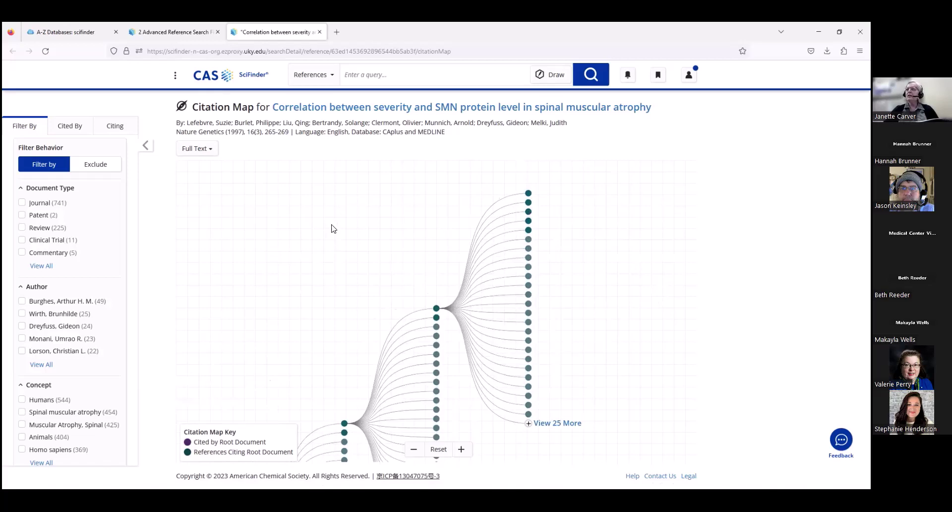
{"action": "left_click_drag", "start_coordinate": [334, 226], "coordinate": [476, 168]}
{"action": "left_click_drag", "start_coordinate": [366, 318], "coordinate": [304, 236]}
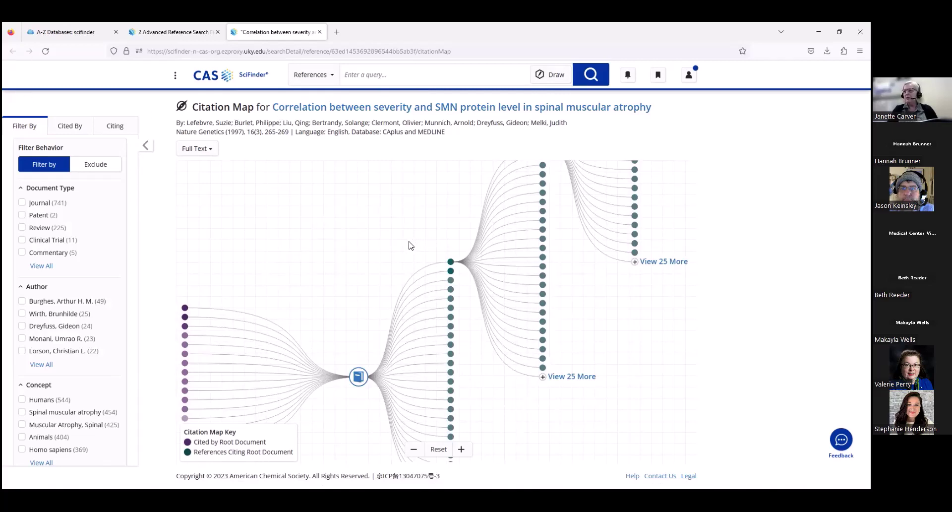
Collapse and reopen the filter pane beside the citation map.
{"action": "left_click", "coordinate": [39, 162]}
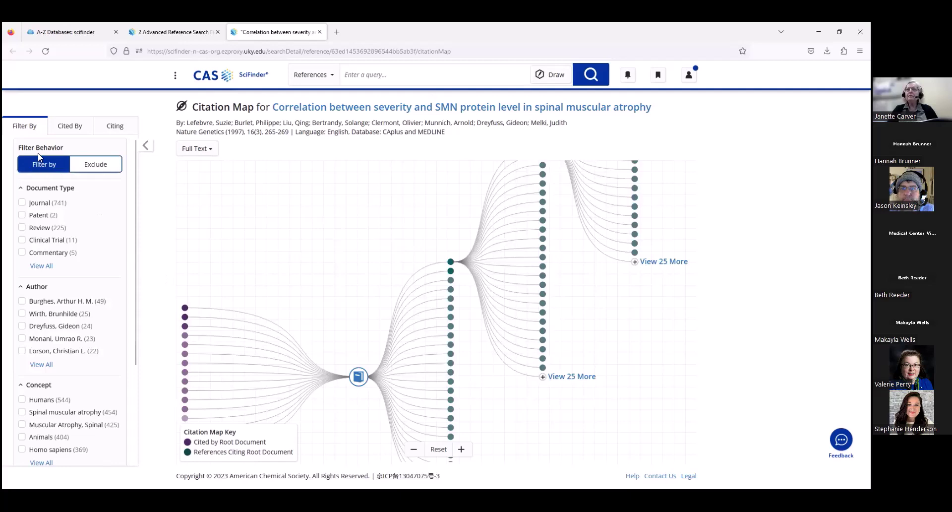
{"action": "left_click", "coordinate": [145, 146]}
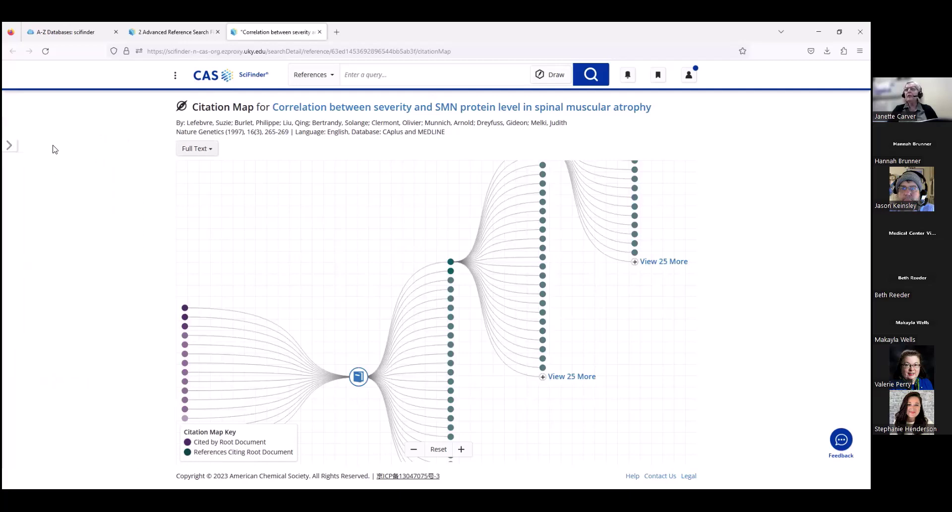
{"action": "left_click", "coordinate": [10, 145]}
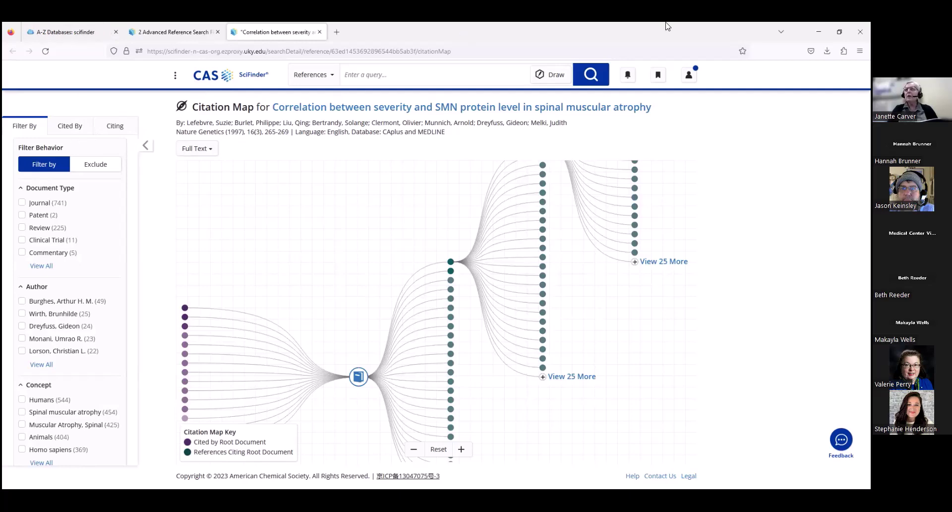
Select the first reference in the advanced search results, download it as a Citation (.ris) file, and view the sharing options.
{"action": "left_click", "coordinate": [189, 36]}
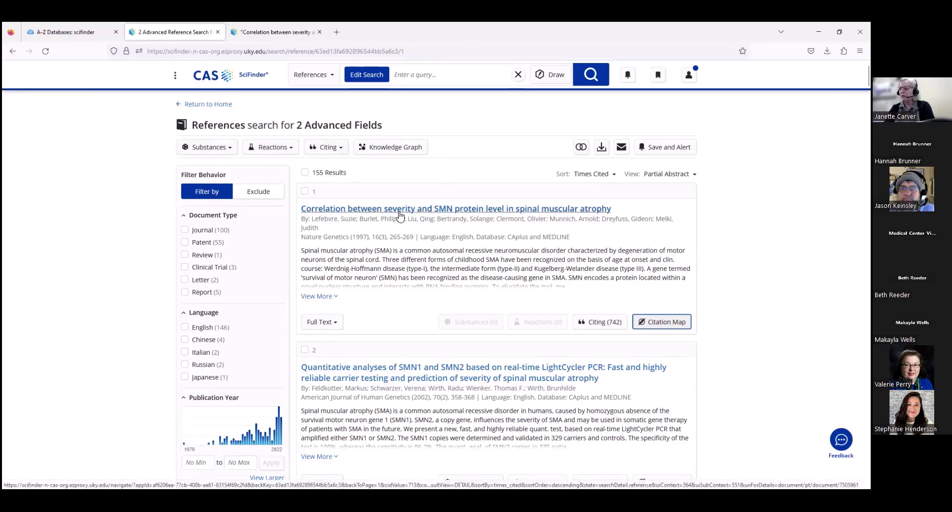
{"action": "left_click", "coordinate": [303, 192]}
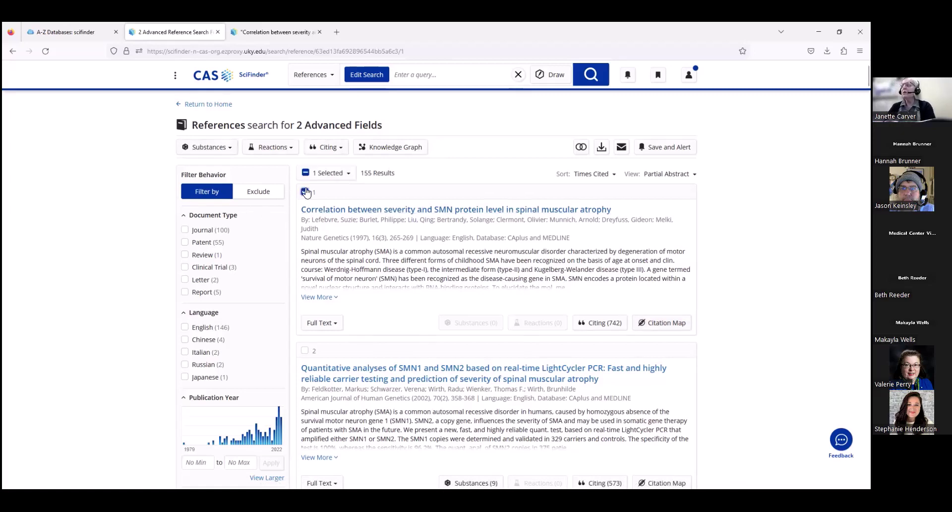
{"action": "left_click", "coordinate": [602, 148]}
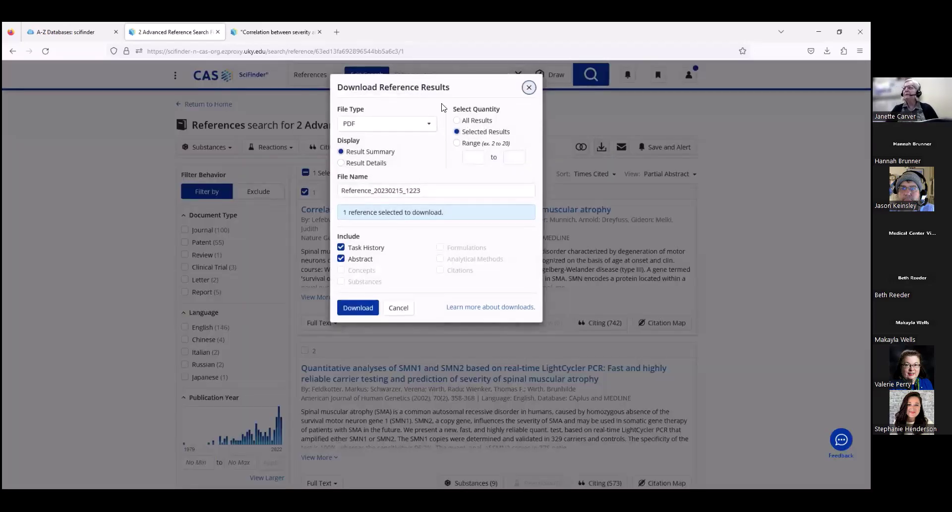
{"action": "left_click", "coordinate": [429, 128]}
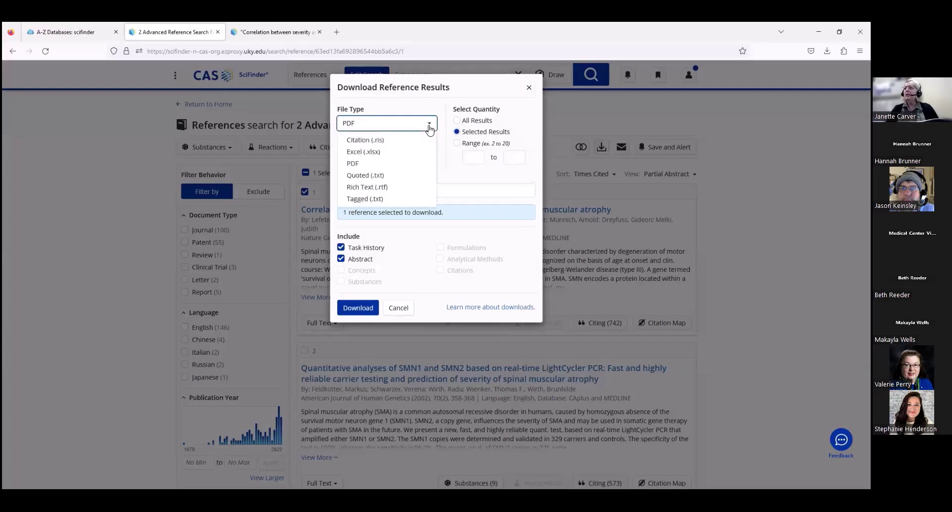
{"action": "left_click", "coordinate": [399, 142]}
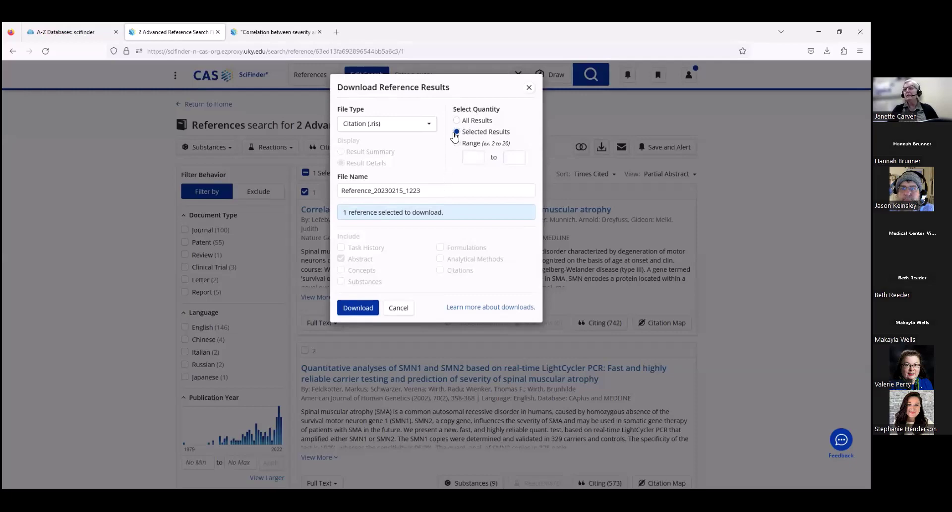
{"action": "left_click", "coordinate": [354, 308]}
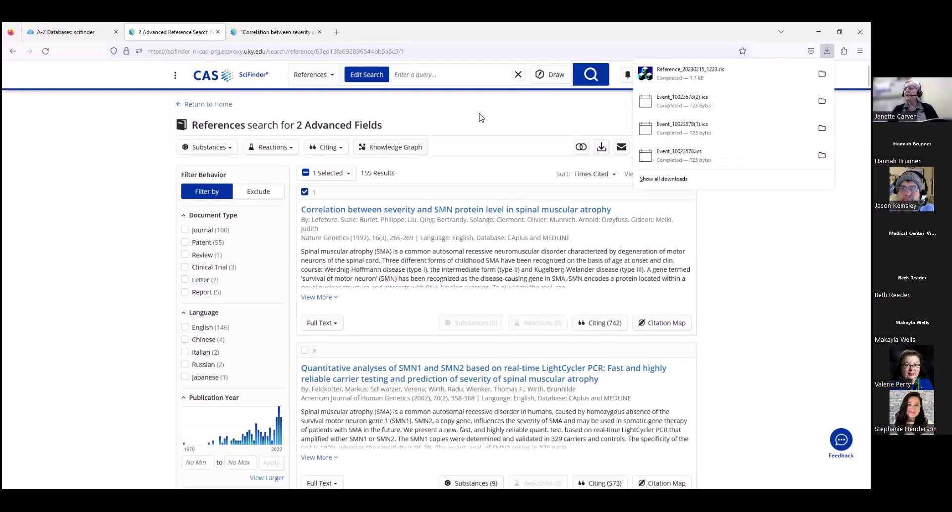
{"action": "left_click", "coordinate": [473, 140]}
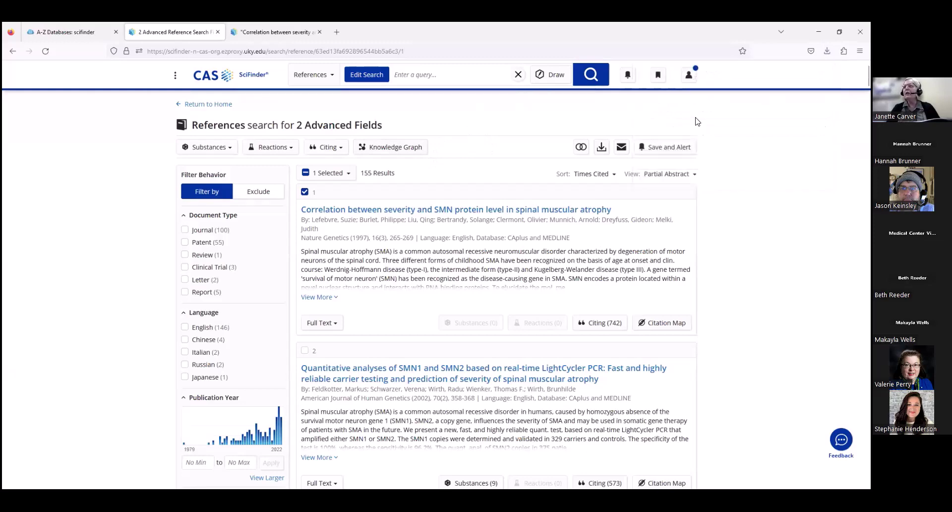
{"action": "left_click", "coordinate": [622, 151]}
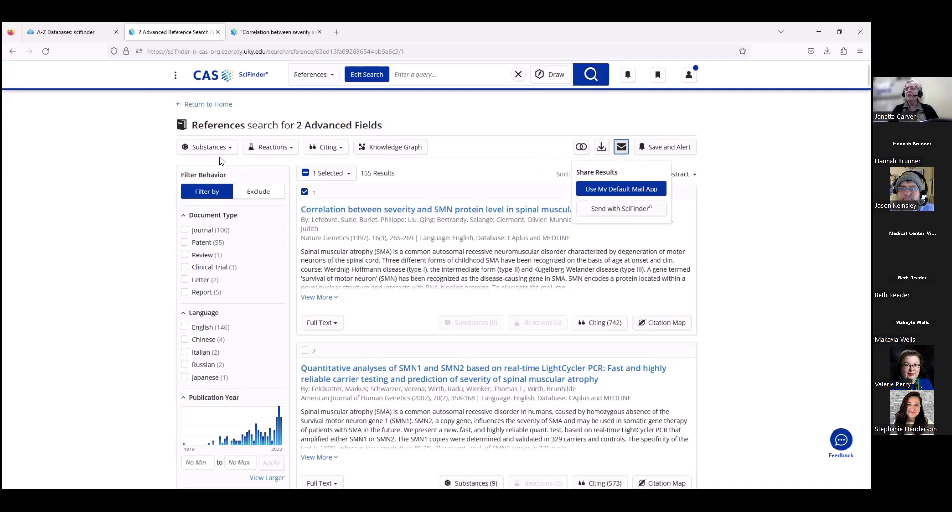
Return to the References search page and enter the author's last name and full first name in the Author Name field.
{"action": "left_click", "coordinate": [200, 104]}
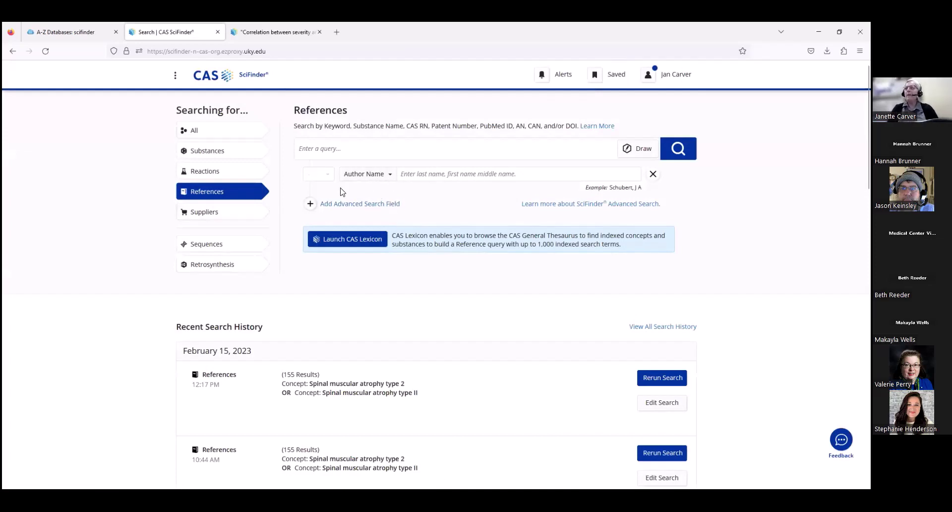
{"action": "left_click", "coordinate": [426, 173]}
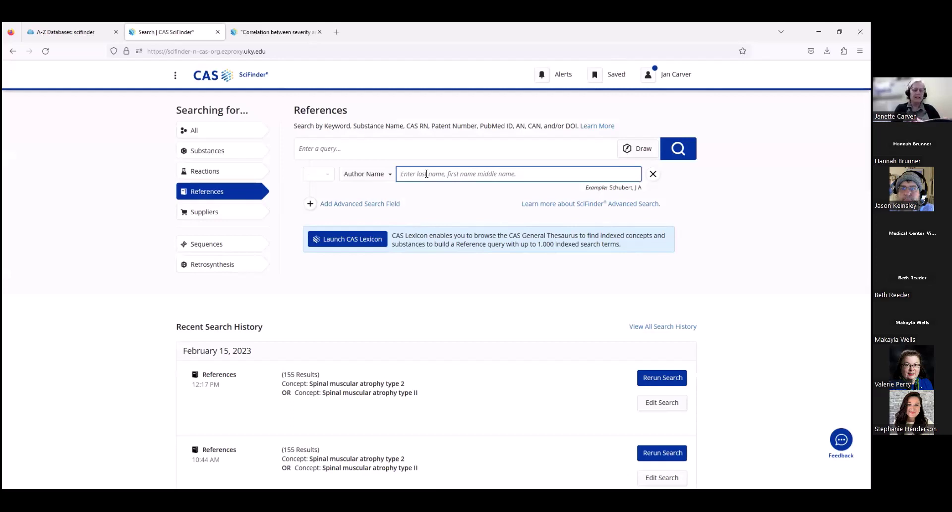
{"action": "type", "text": "butterfl"}
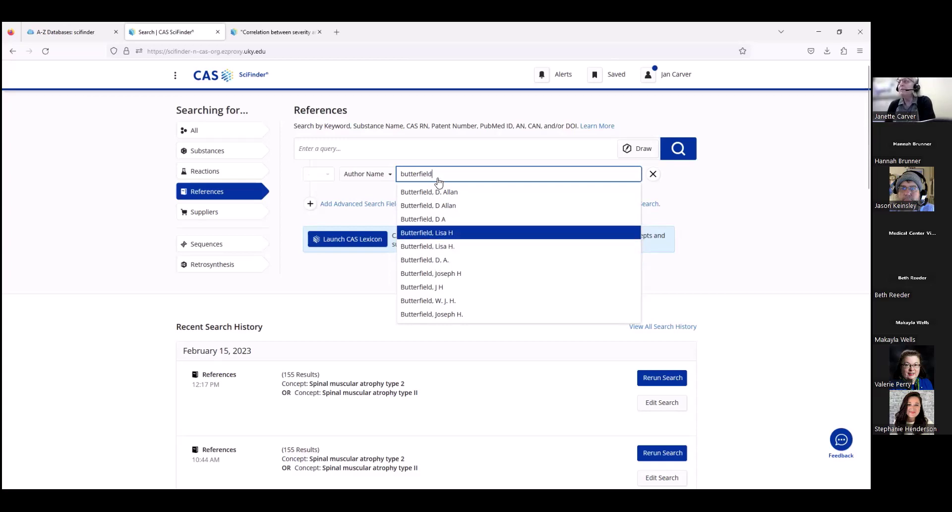
{"action": "type", "text": ", "}
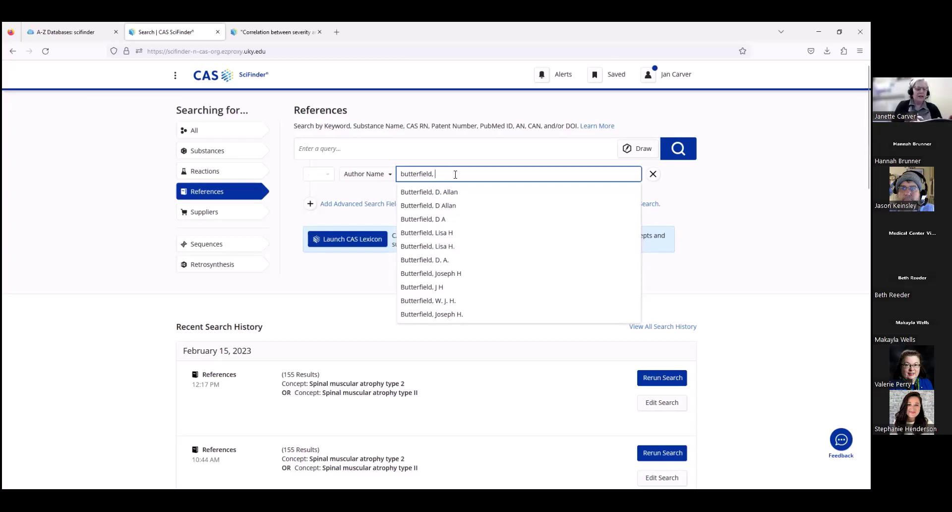
{"action": "type", "text": "david"}
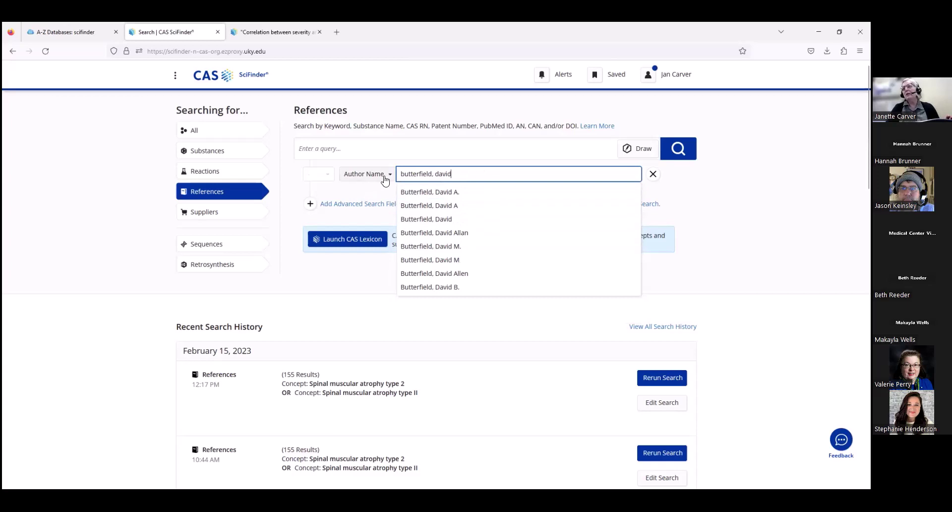
{"action": "key", "text": "Escape"}
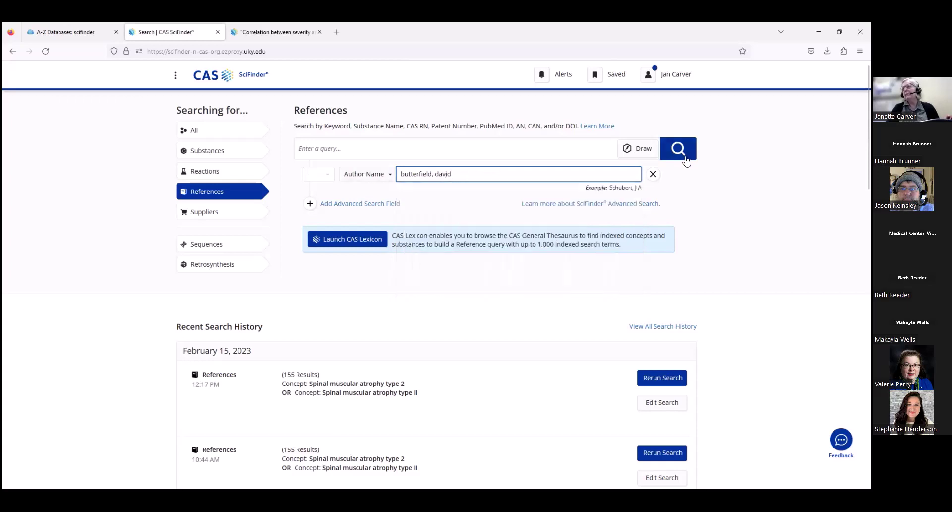
Add a second advanced search field set to Author Name and combined with OR.
{"action": "left_click", "coordinate": [361, 204]}
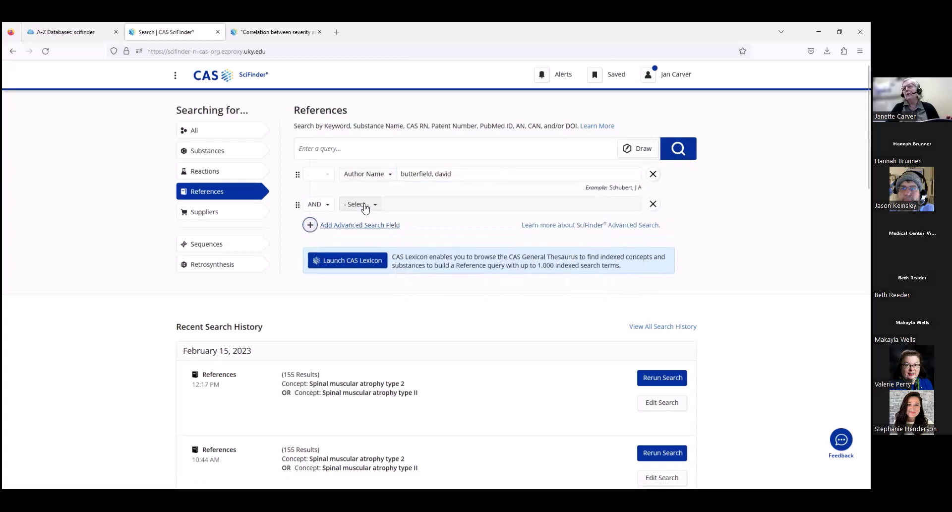
{"action": "left_click", "coordinate": [378, 207]}
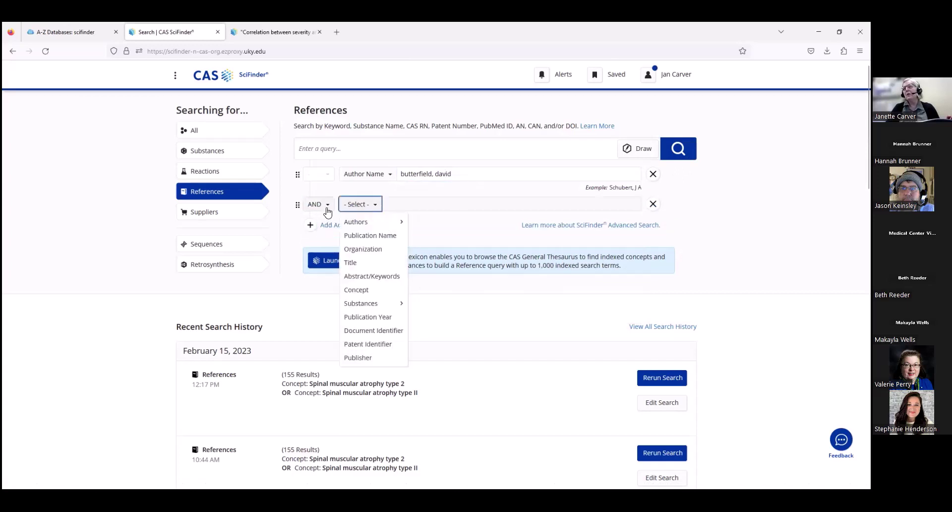
{"action": "left_click", "coordinate": [317, 204]}
{"action": "left_click", "coordinate": [315, 237]}
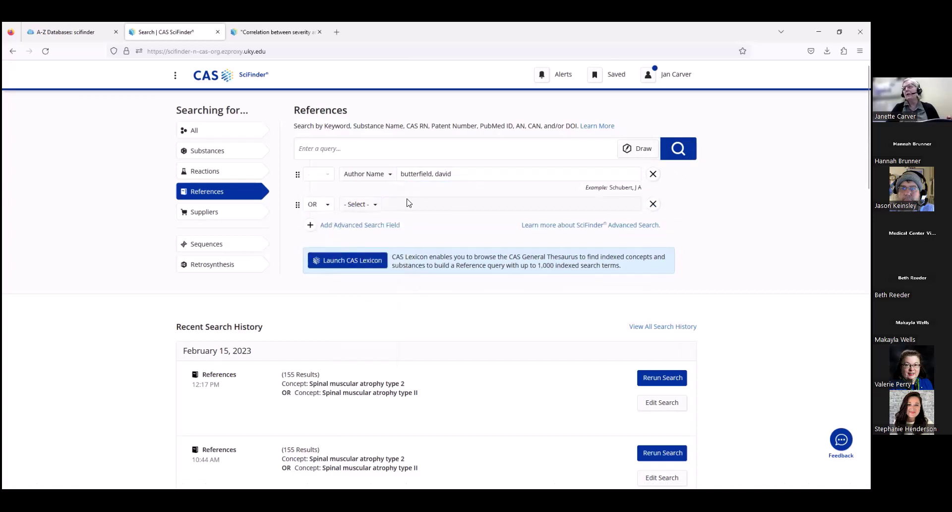
{"action": "left_click", "coordinate": [378, 205]}
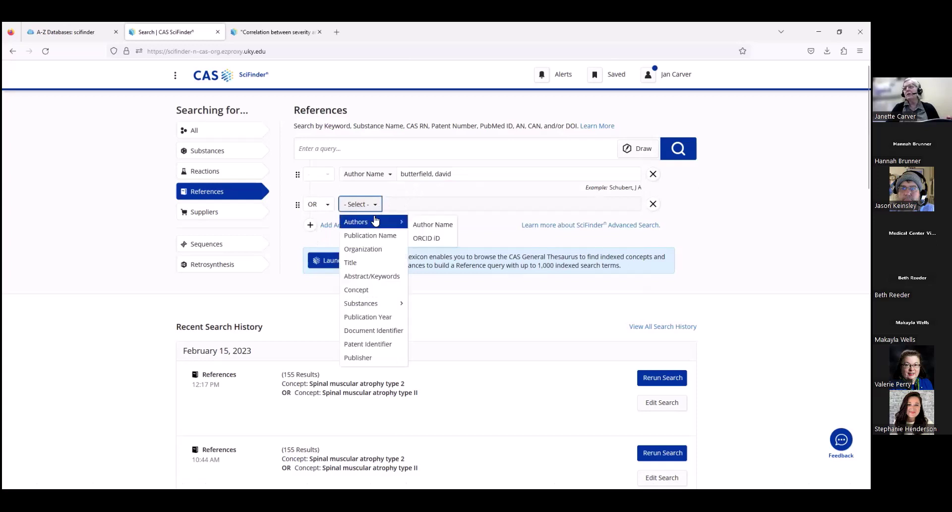
{"action": "mouse_move", "coordinate": [396, 221]}
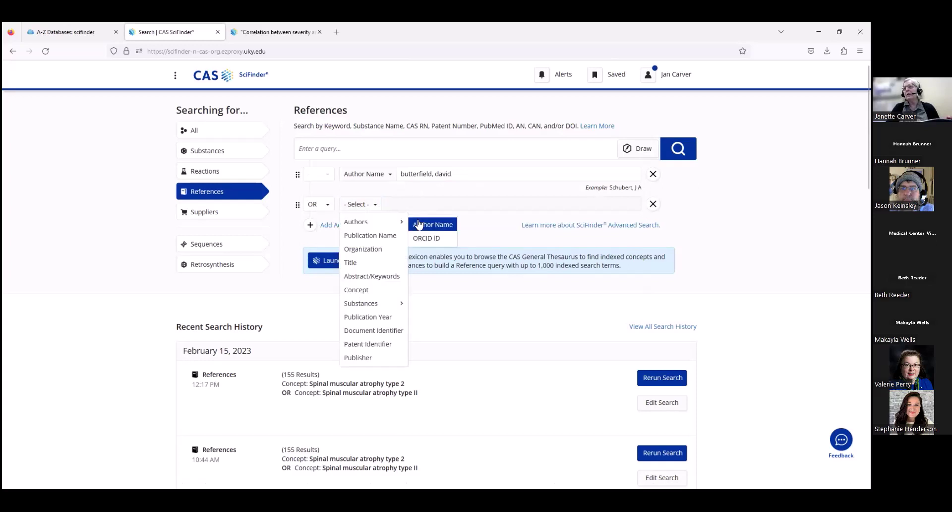
{"action": "left_click", "coordinate": [428, 221]}
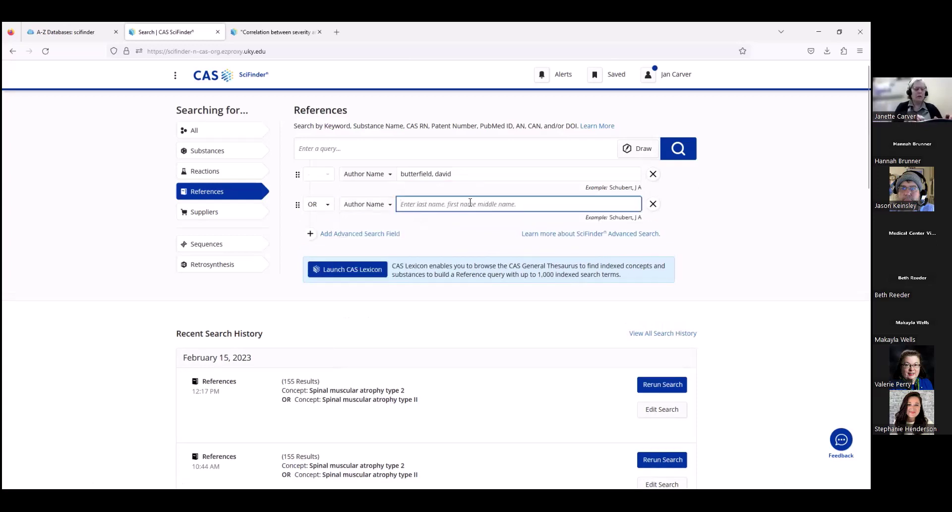
Fill the second author field with the suggested name variant using a first initial and full middle name, and run the reference search.
{"action": "type", "text": "bu"}
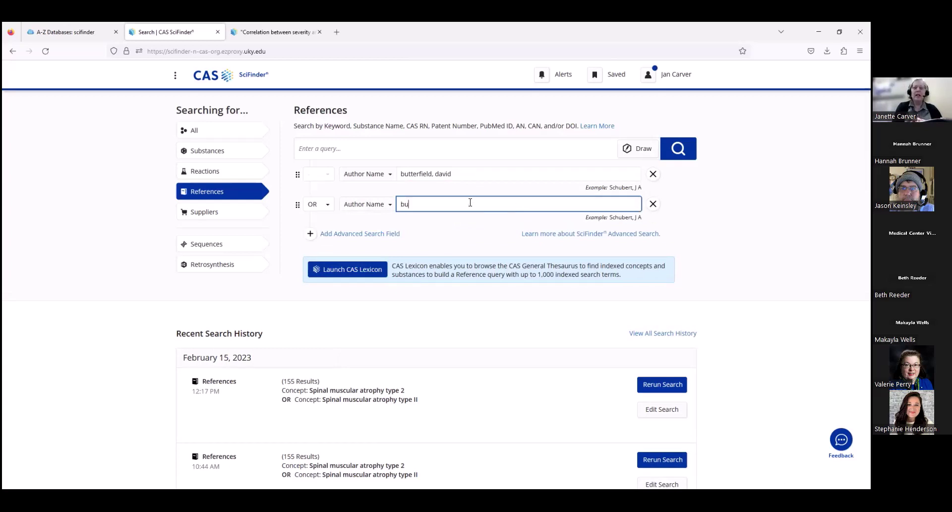
{"action": "type", "text": "tterfield,"}
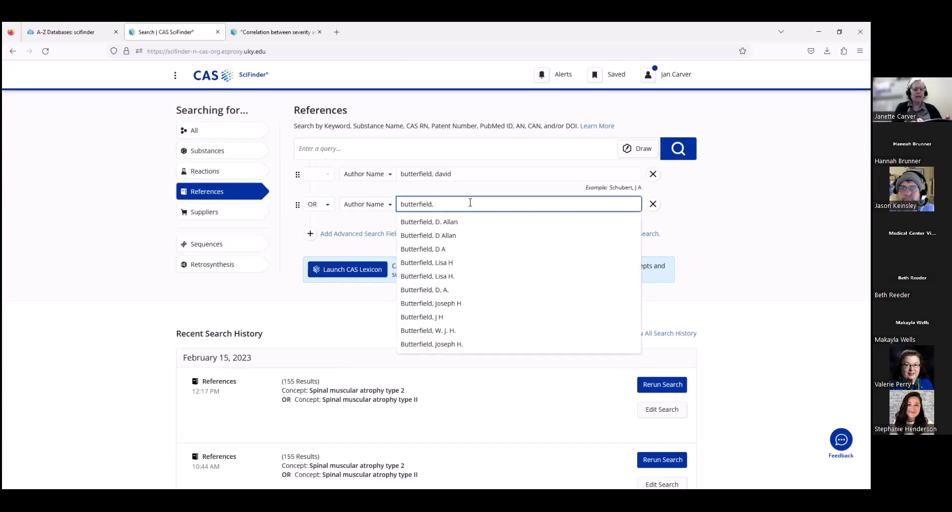
{"action": "type", "text": " d"}
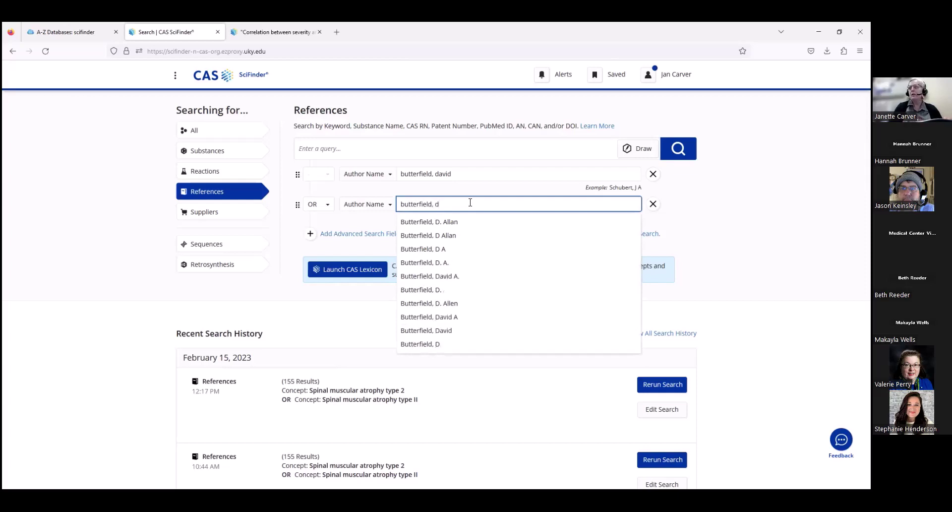
{"action": "left_click", "coordinate": [446, 221]}
{"action": "left_click", "coordinate": [677, 149]}
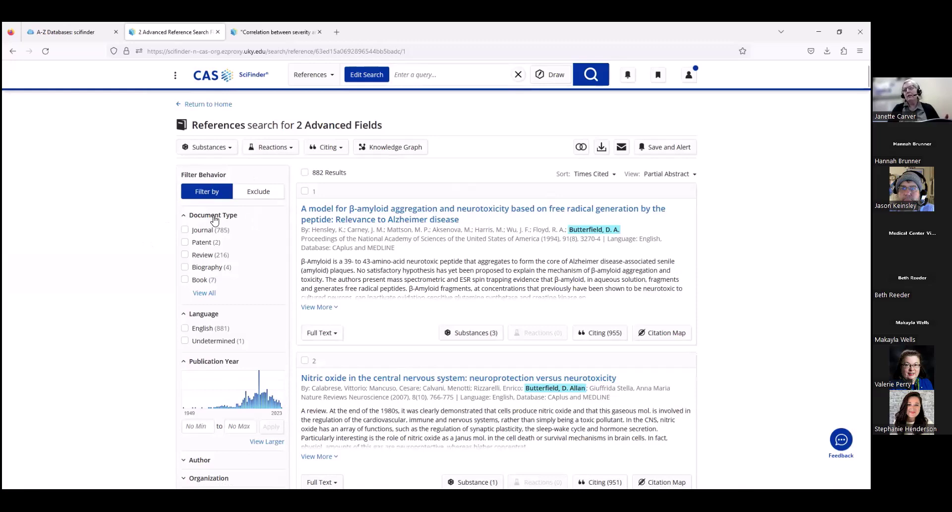
Set the filter behavior to Exclude and exclude the Book and Biography document types from the author search results.
{"action": "left_click", "coordinate": [250, 198]}
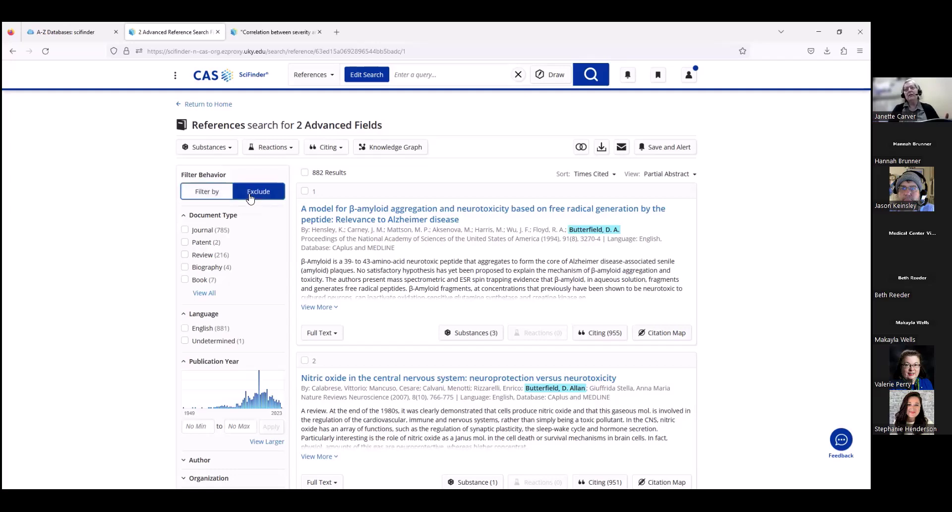
{"action": "left_click", "coordinate": [185, 280]}
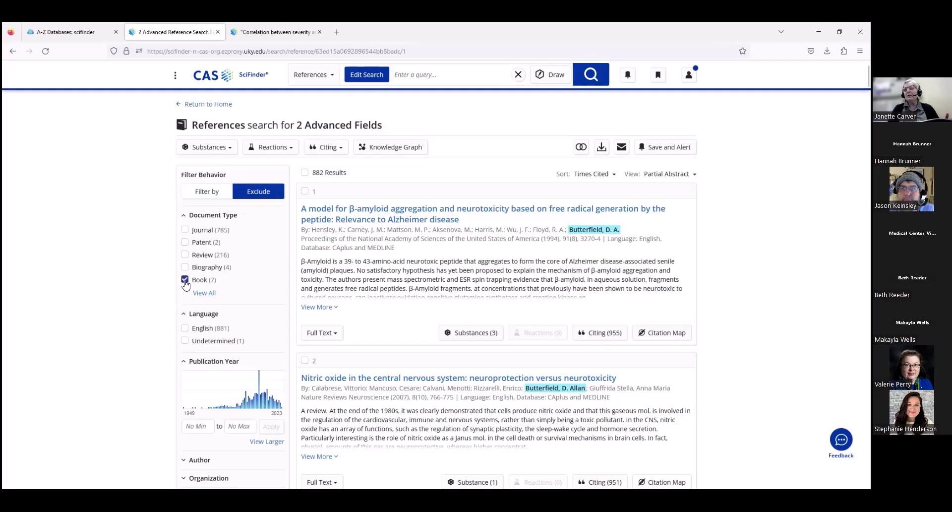
{"action": "left_click", "coordinate": [266, 196]}
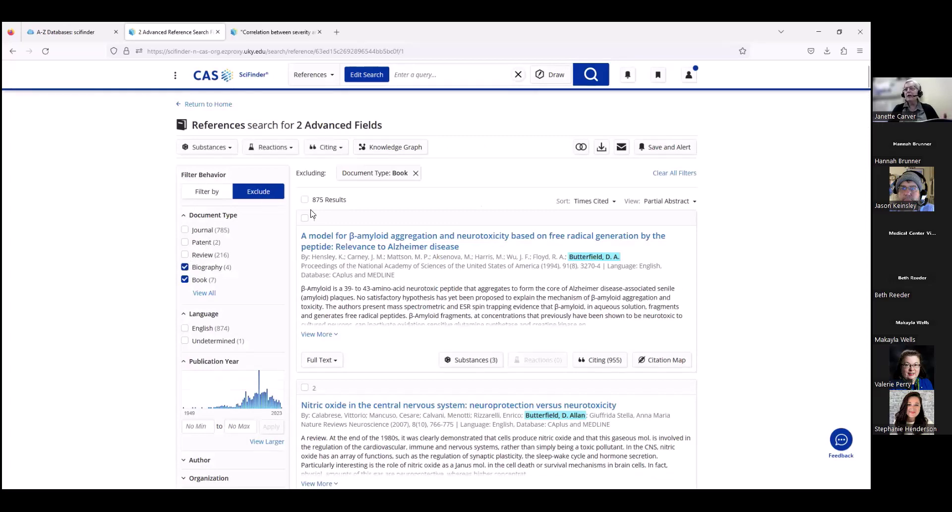
{"action": "left_click", "coordinate": [263, 198]}
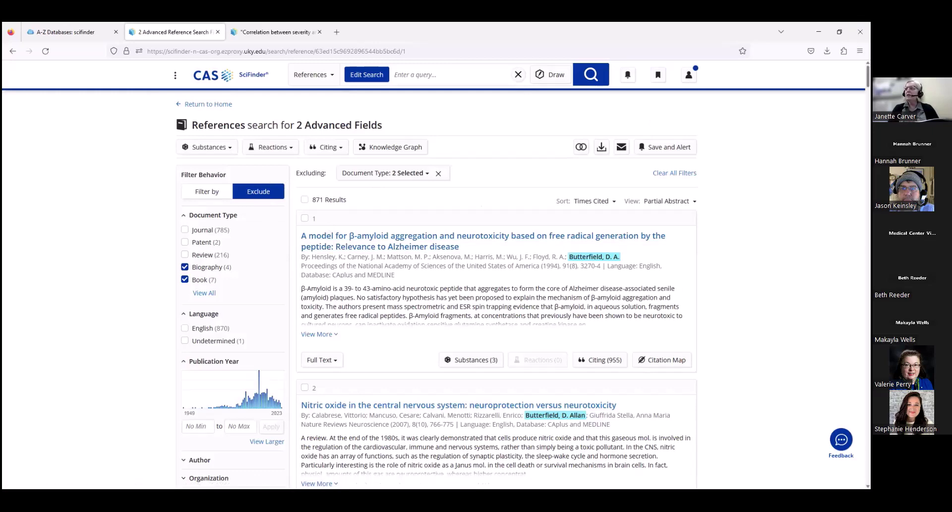
Exclude references with a publication year from 2000 to 2010.
{"action": "scroll", "coordinate": [704, 151], "scroll_direction": "down", "scroll_amount": 4}
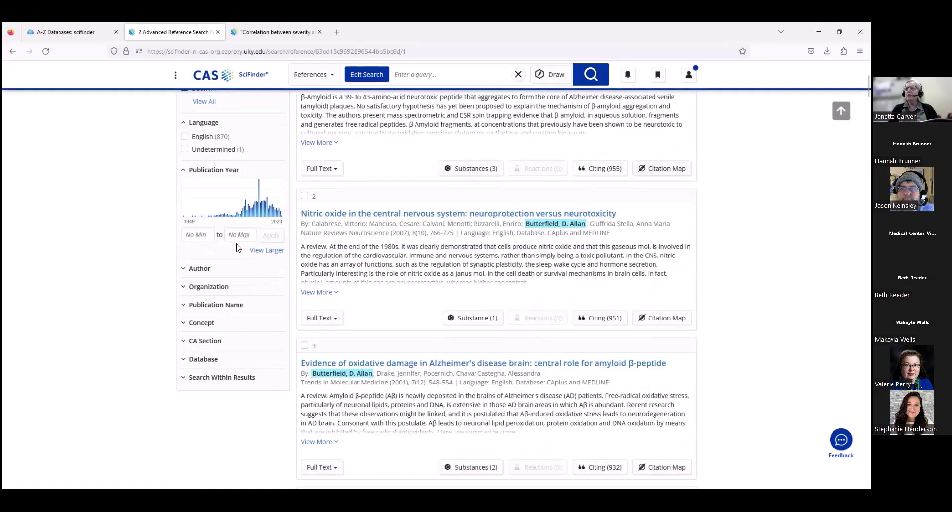
{"action": "left_click", "coordinate": [197, 236]}
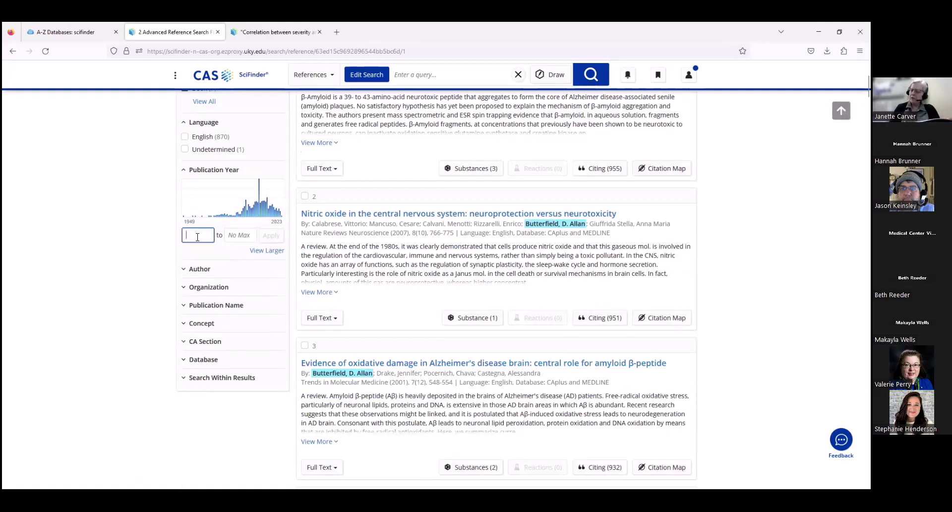
{"action": "type", "text": "200"}
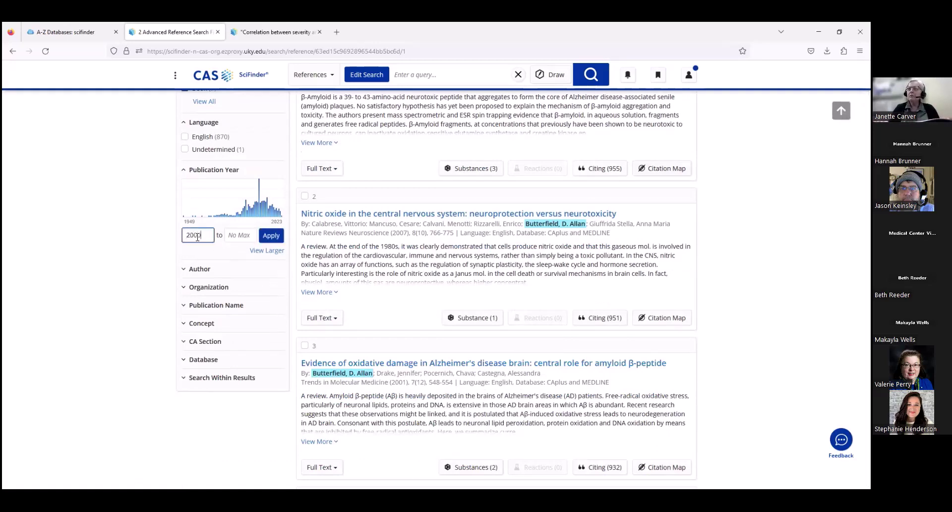
{"action": "type", "text": "0"}
{"action": "left_click", "coordinate": [236, 234]}
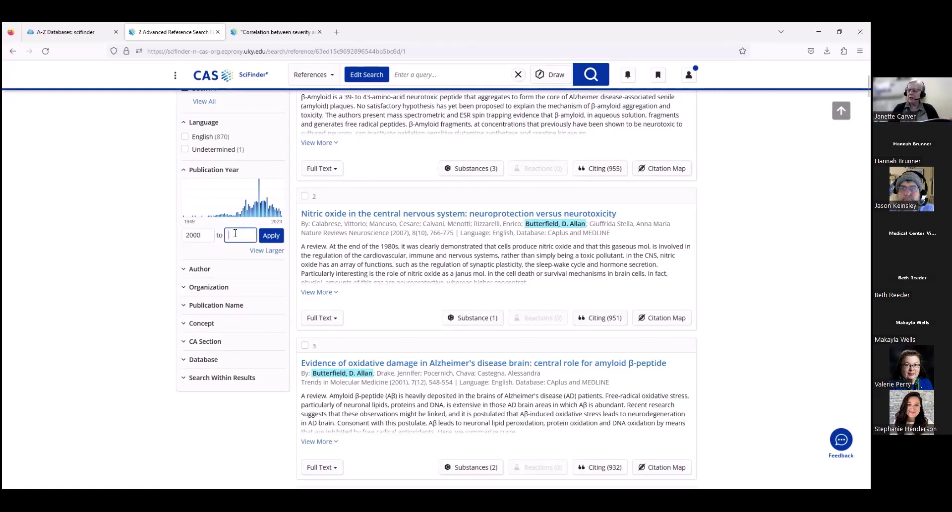
{"action": "left_click", "coordinate": [271, 236]}
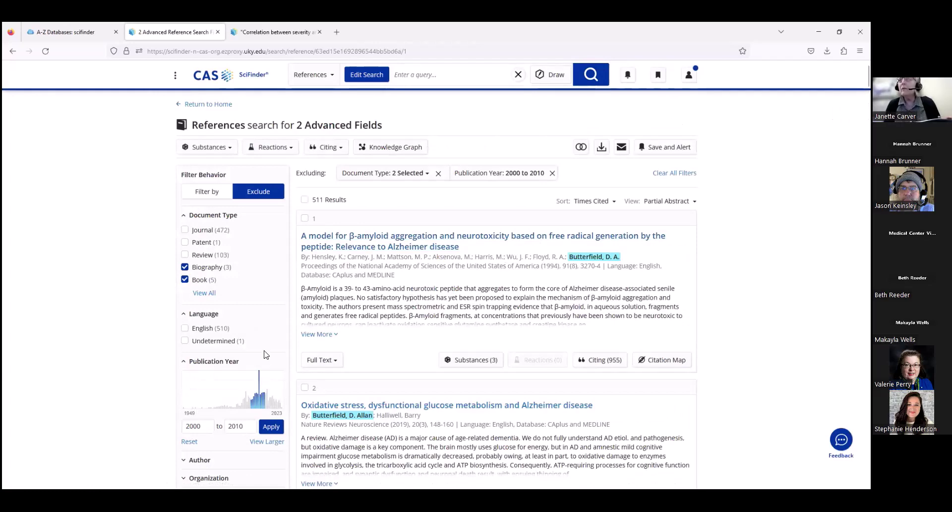
{"action": "mouse_move", "coordinate": [258, 408]}
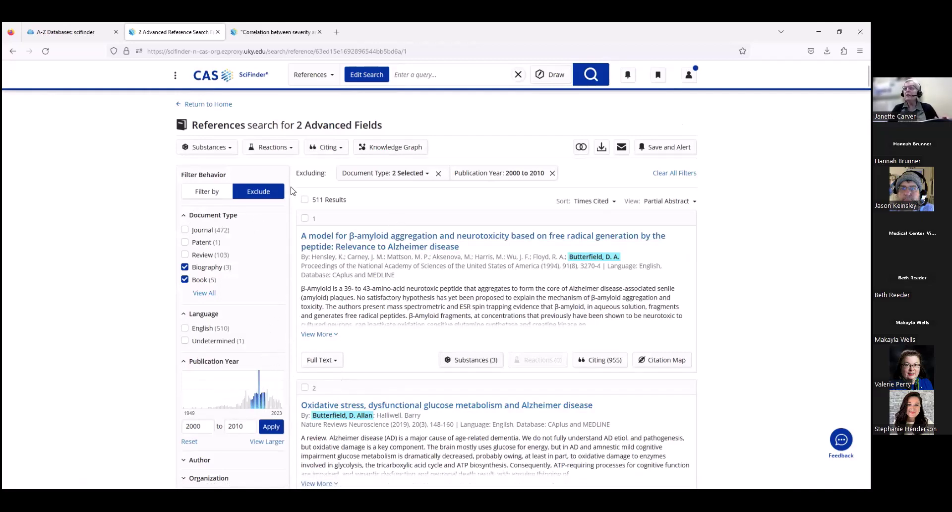
Switch the filter behavior back to Filter by and review the available filter categories for the results.
{"action": "left_click", "coordinate": [207, 193]}
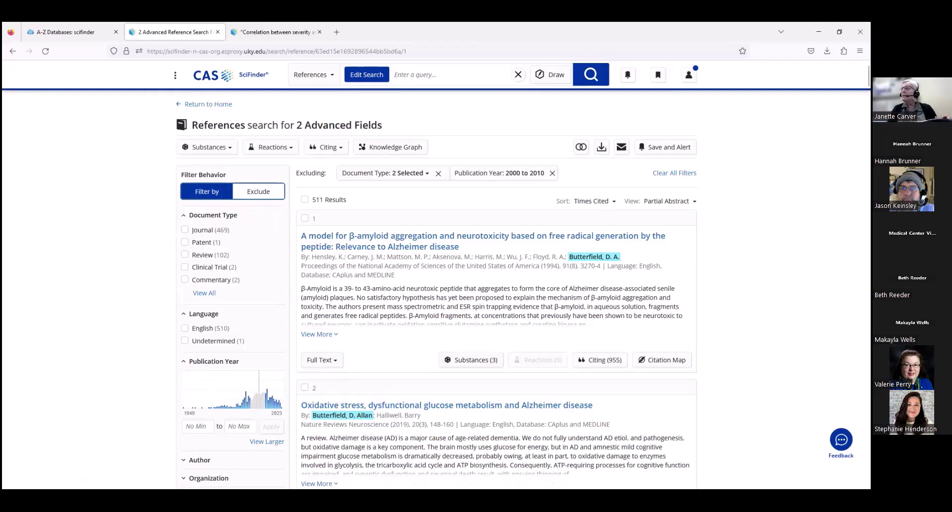
{"action": "scroll", "coordinate": [496, 287], "scroll_direction": "down", "scroll_amount": 6}
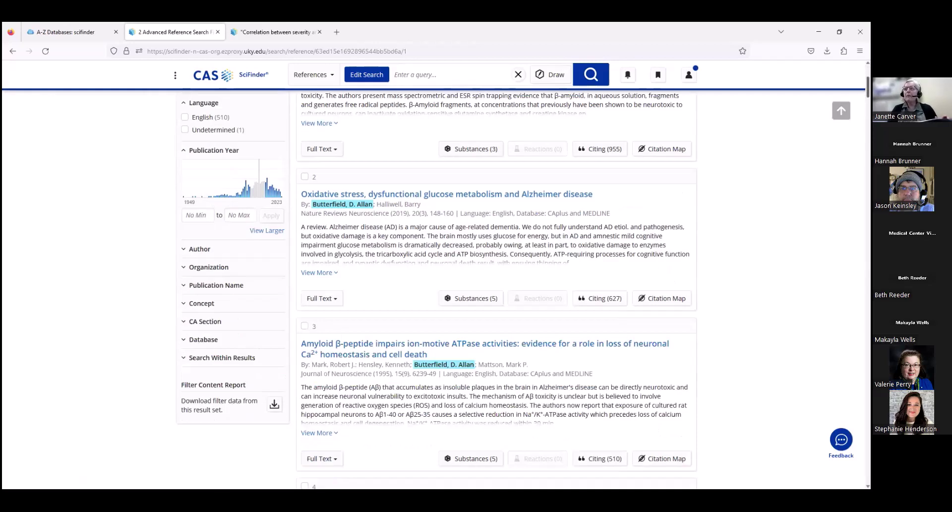
{"action": "scroll", "coordinate": [496, 288], "scroll_direction": "up", "scroll_amount": 3}
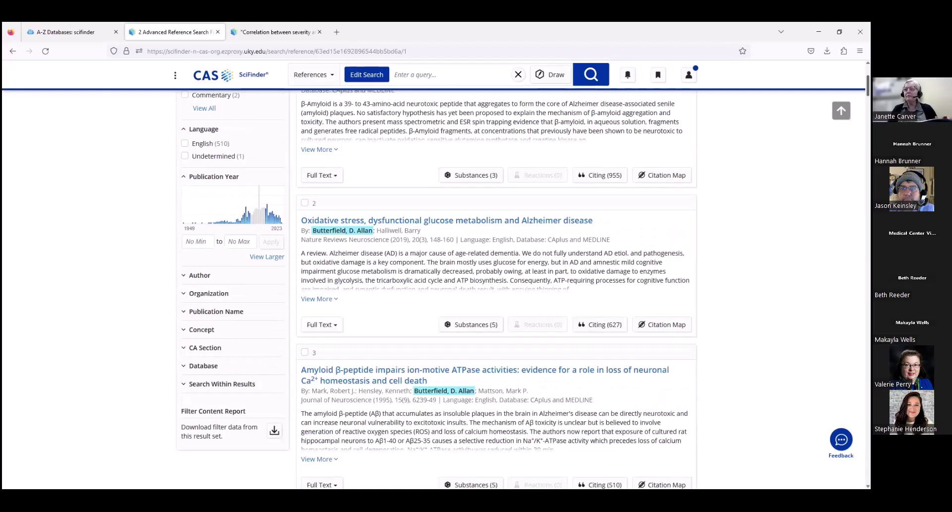
{"action": "scroll", "coordinate": [496, 287], "scroll_direction": "up", "scroll_amount": 3}
{"action": "scroll", "coordinate": [496, 287], "scroll_direction": "down", "scroll_amount": 2}
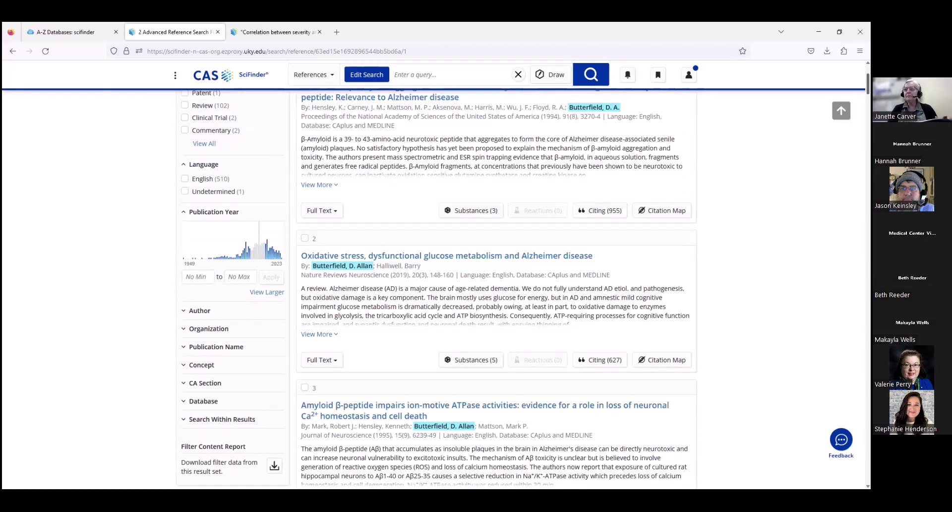
{"action": "scroll", "coordinate": [496, 288], "scroll_direction": "down", "scroll_amount": 2}
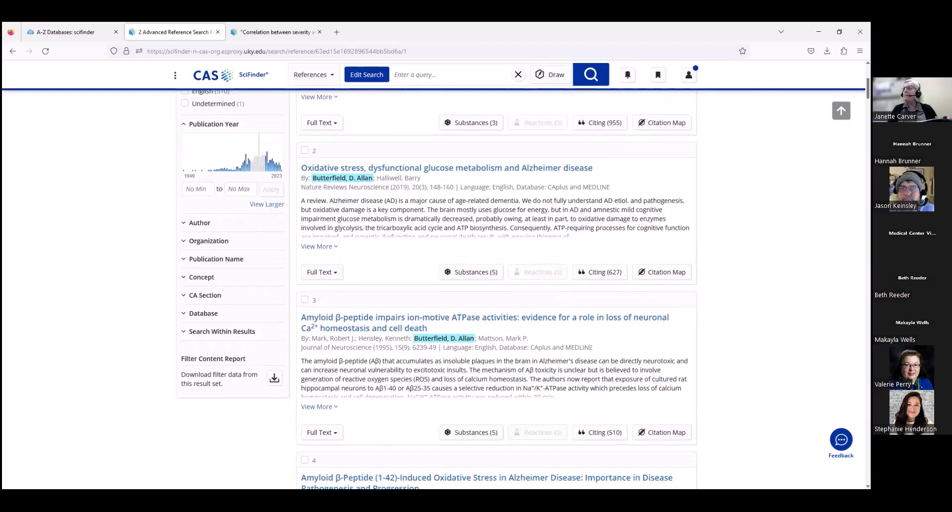
{"action": "scroll", "coordinate": [496, 288], "scroll_direction": "up", "scroll_amount": 5}
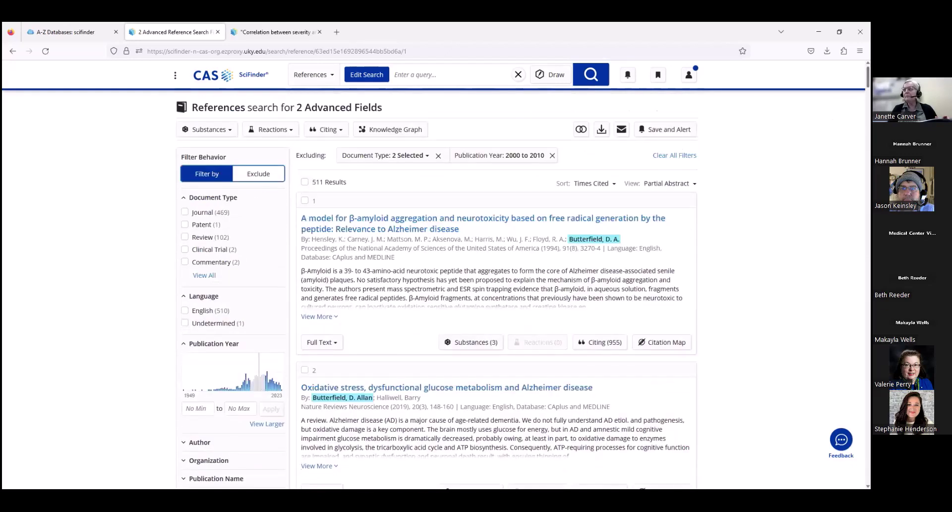
Open the first reference's details, open its full text through the in-house library, and return to the reference's page.
{"action": "left_click", "coordinate": [437, 228]}
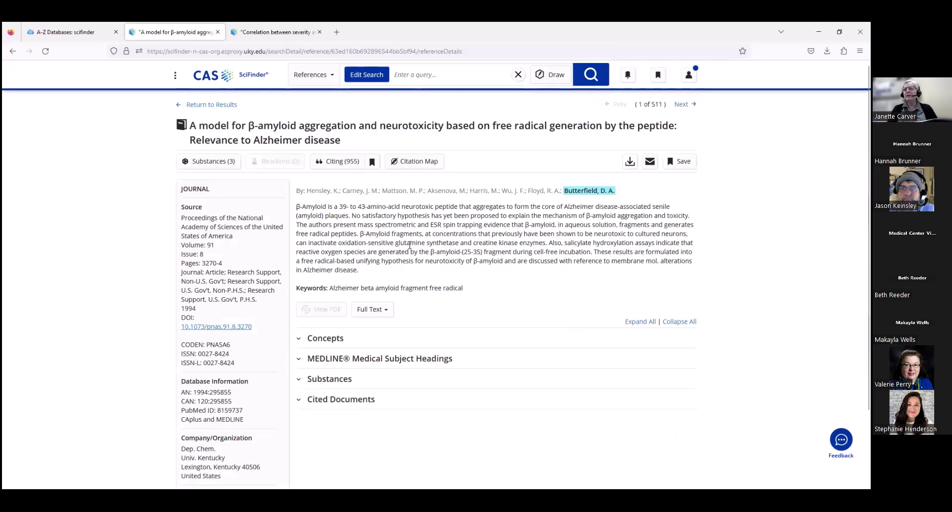
{"action": "left_click", "coordinate": [384, 311]}
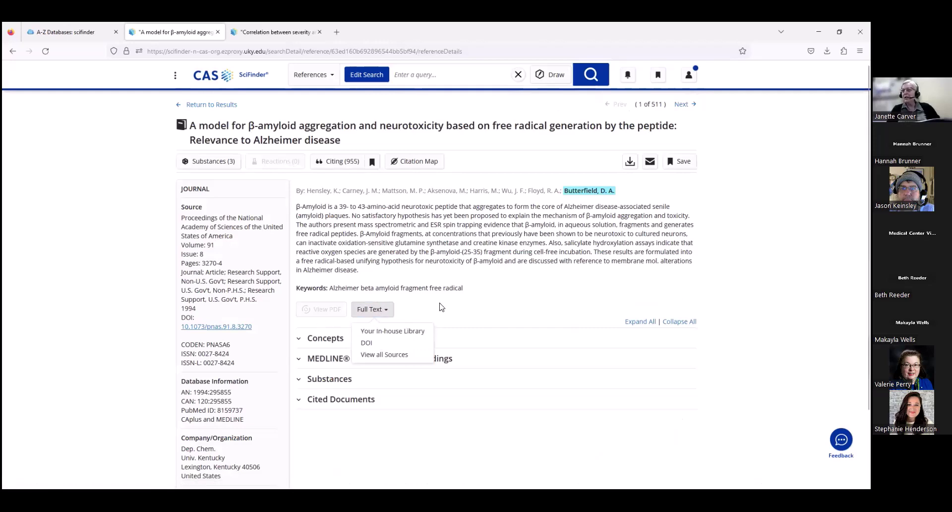
{"action": "left_click", "coordinate": [370, 311]}
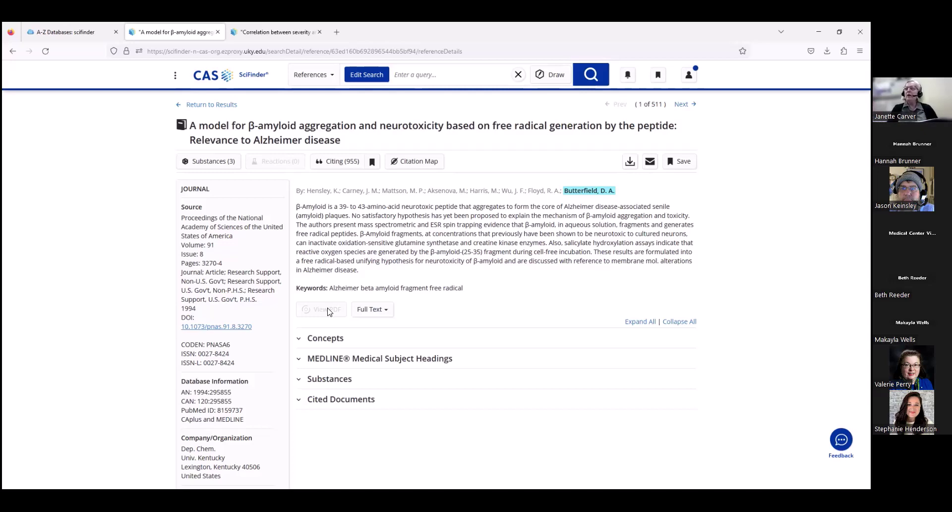
{"action": "left_click", "coordinate": [378, 310]}
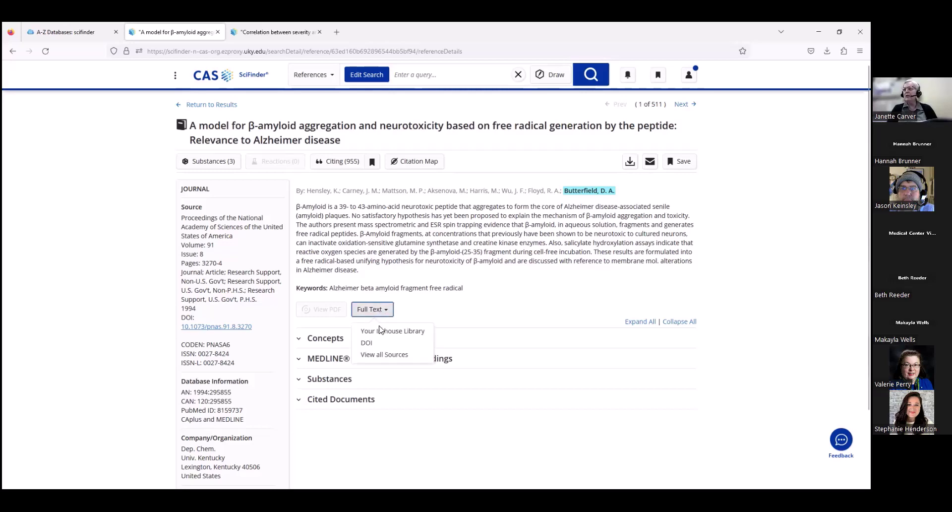
{"action": "left_click", "coordinate": [380, 331]}
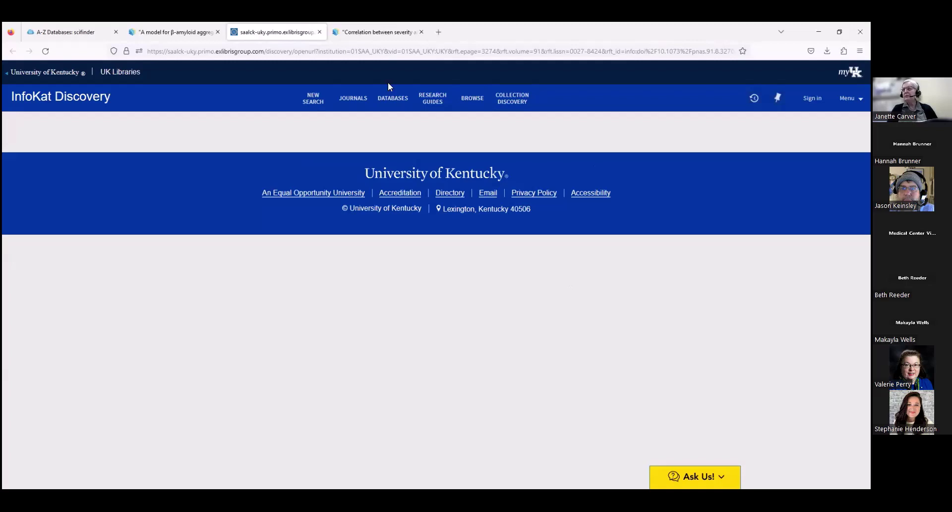
{"action": "left_click", "coordinate": [183, 36]}
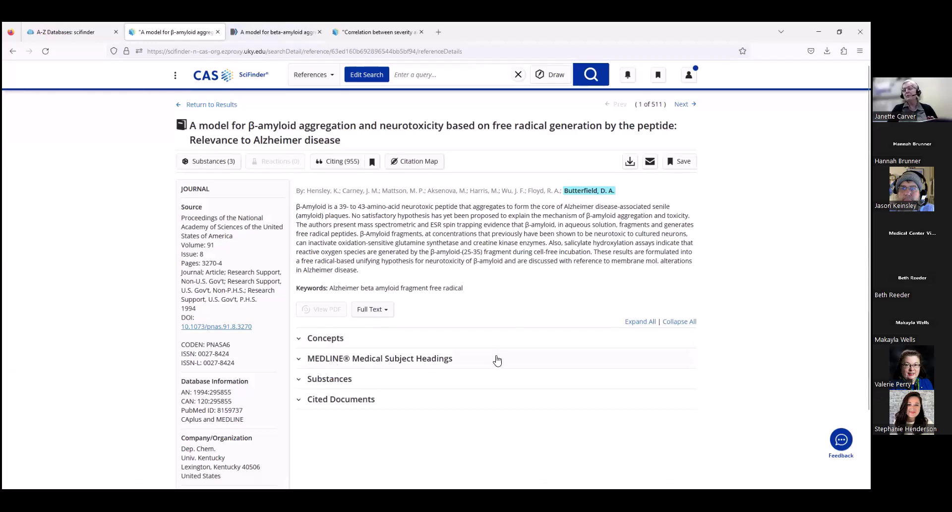
Expand the reference's MEDLINE Medical Subject Headings and Substances sections and examine their contents.
{"action": "left_click", "coordinate": [299, 362]}
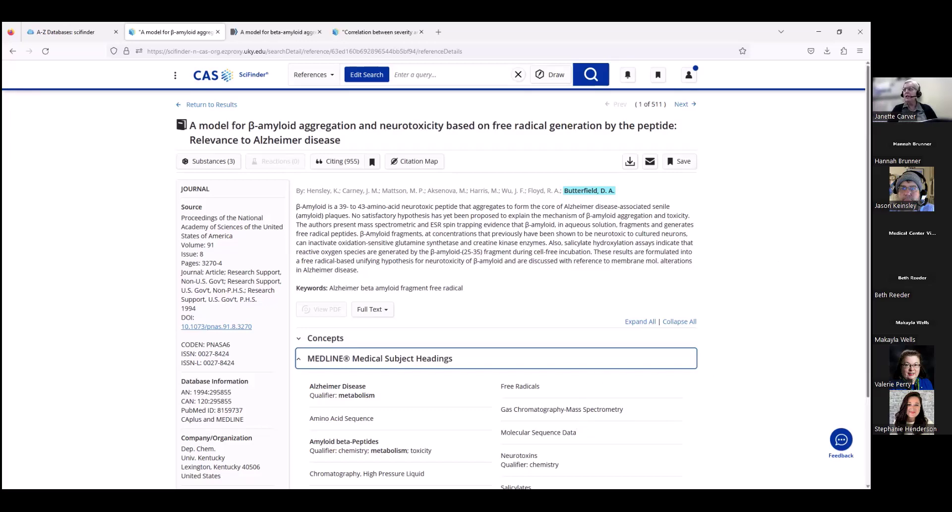
{"action": "scroll", "coordinate": [496, 277], "scroll_direction": "down", "scroll_amount": 3}
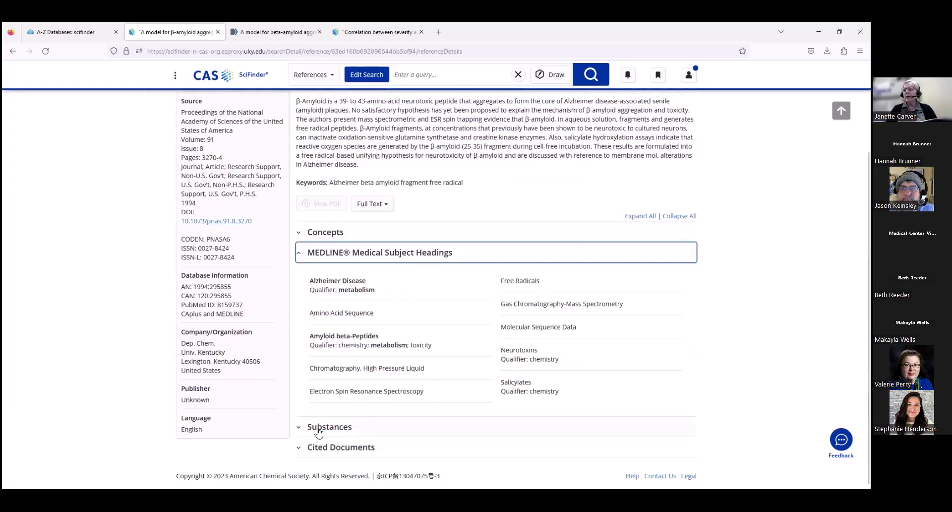
{"action": "left_click", "coordinate": [301, 429]}
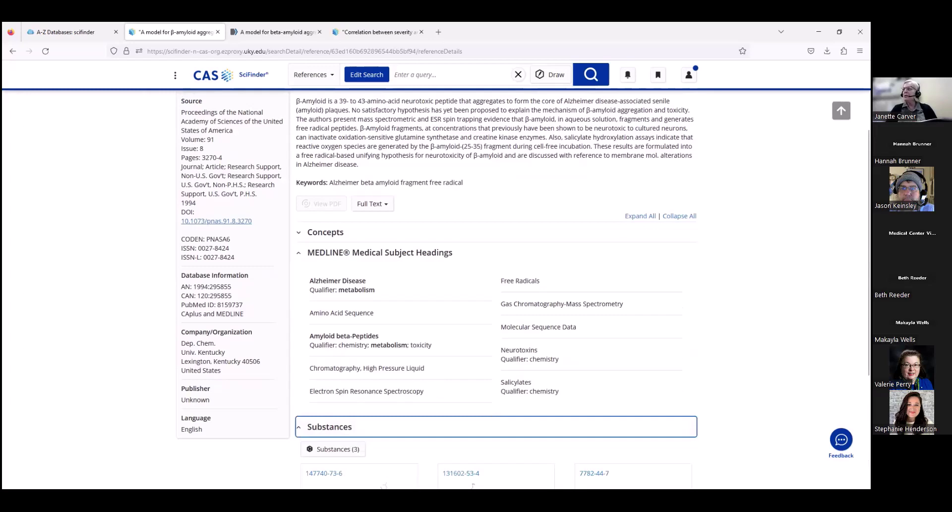
{"action": "scroll", "coordinate": [495, 288], "scroll_direction": "down", "scroll_amount": 3}
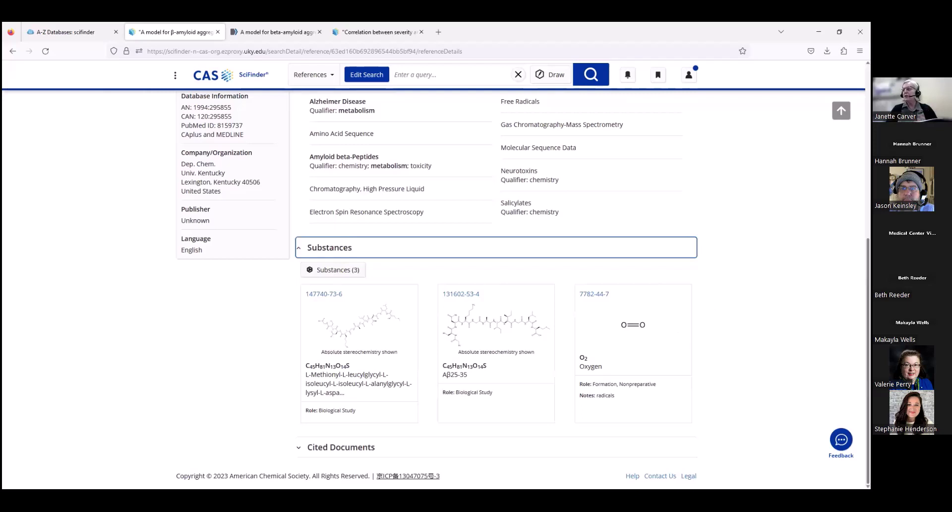
{"action": "scroll", "coordinate": [495, 288], "scroll_direction": "up", "scroll_amount": 4}
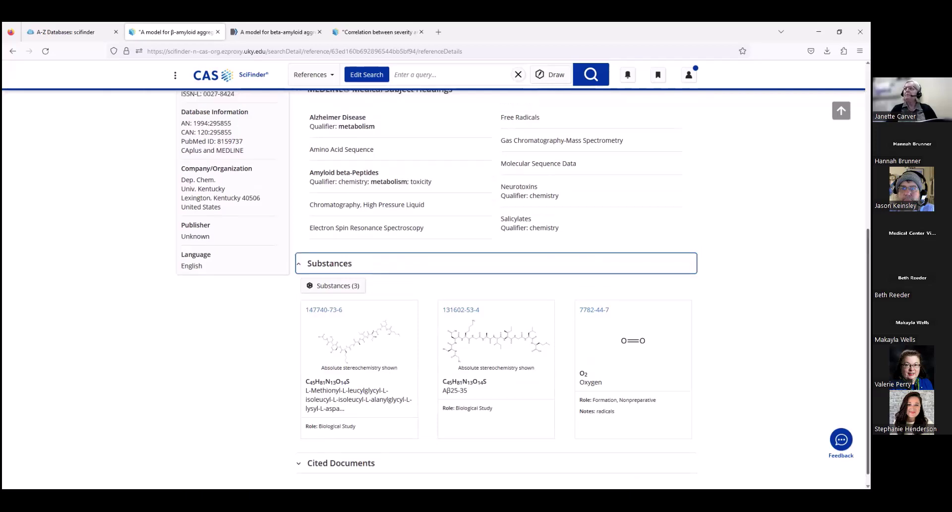
{"action": "scroll", "coordinate": [496, 287], "scroll_direction": "up", "scroll_amount": 2}
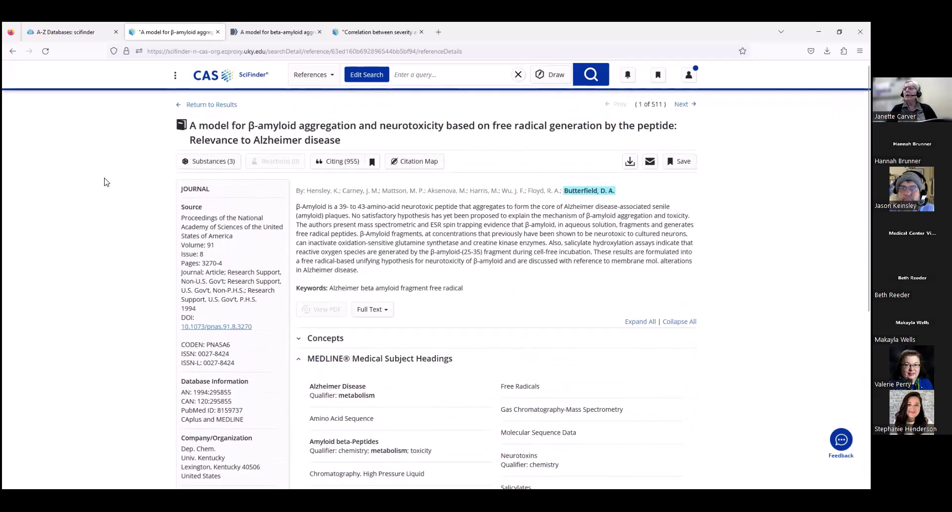
Go back from the reference's details to the results list, review its filters, and return to the search home page.
{"action": "left_click", "coordinate": [212, 107]}
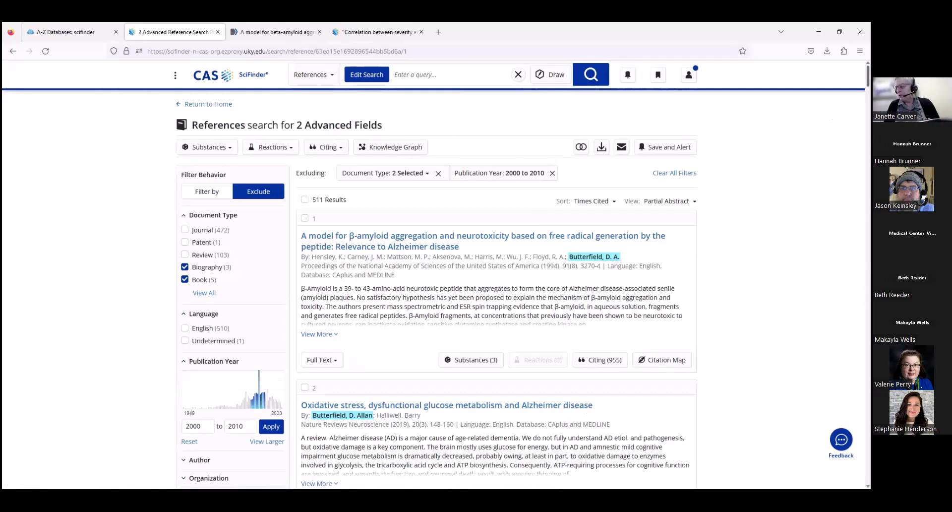
{"action": "scroll", "coordinate": [496, 322], "scroll_direction": "down", "scroll_amount": 3}
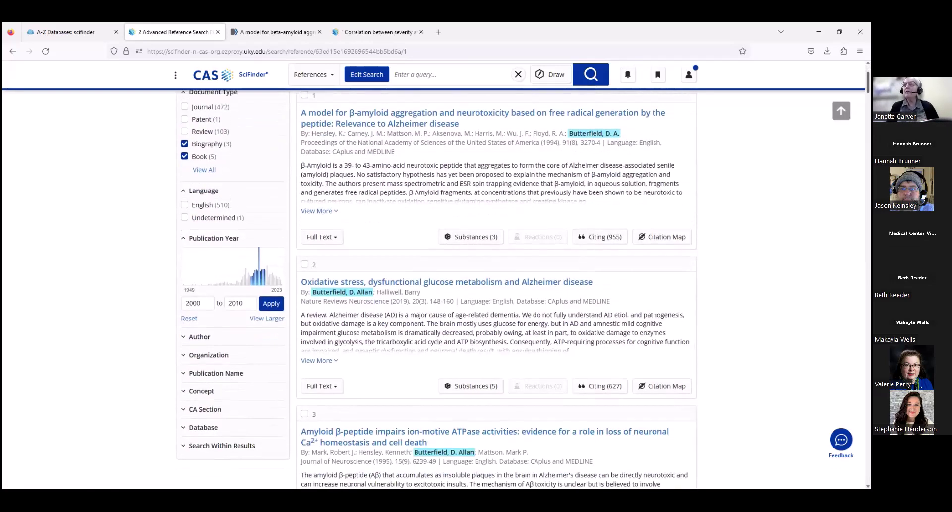
{"action": "scroll", "coordinate": [495, 322], "scroll_direction": "up", "scroll_amount": 3}
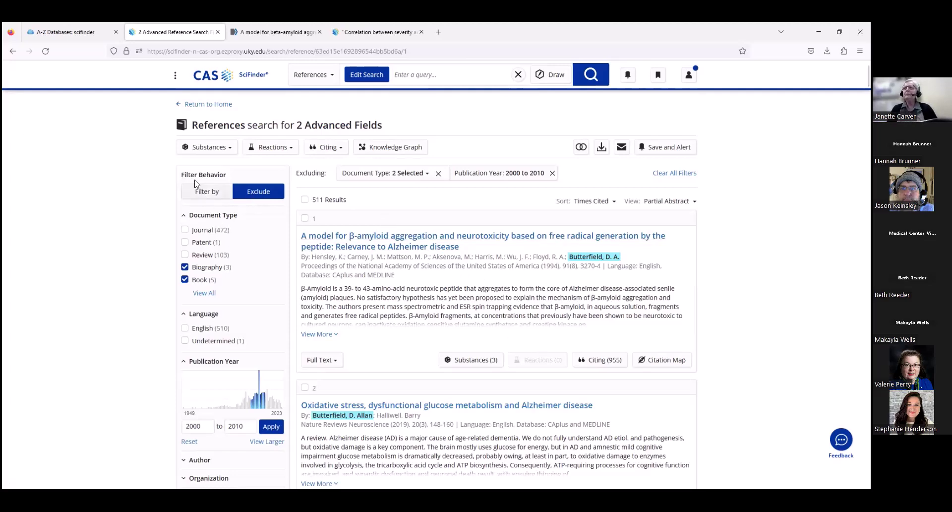
{"action": "left_click", "coordinate": [194, 105]}
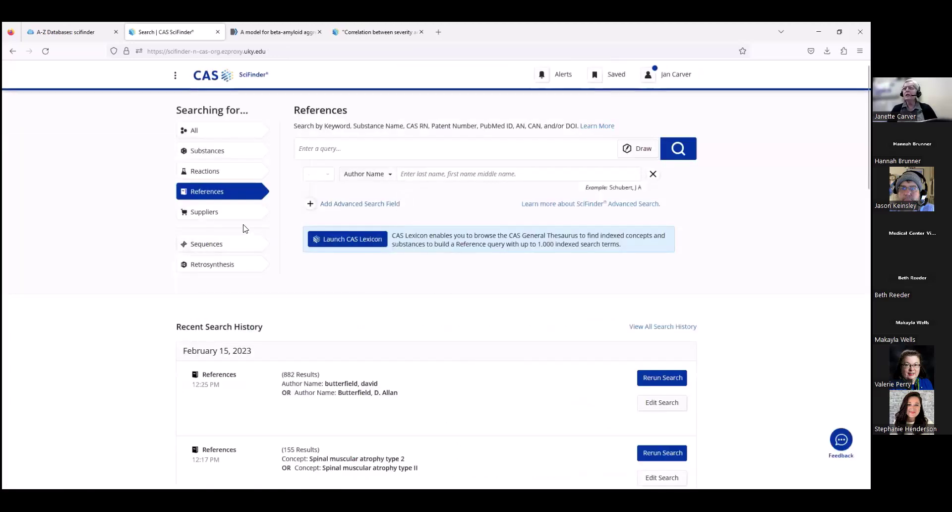
Run a Suppliers search for risdiplam.
{"action": "left_click", "coordinate": [225, 214]}
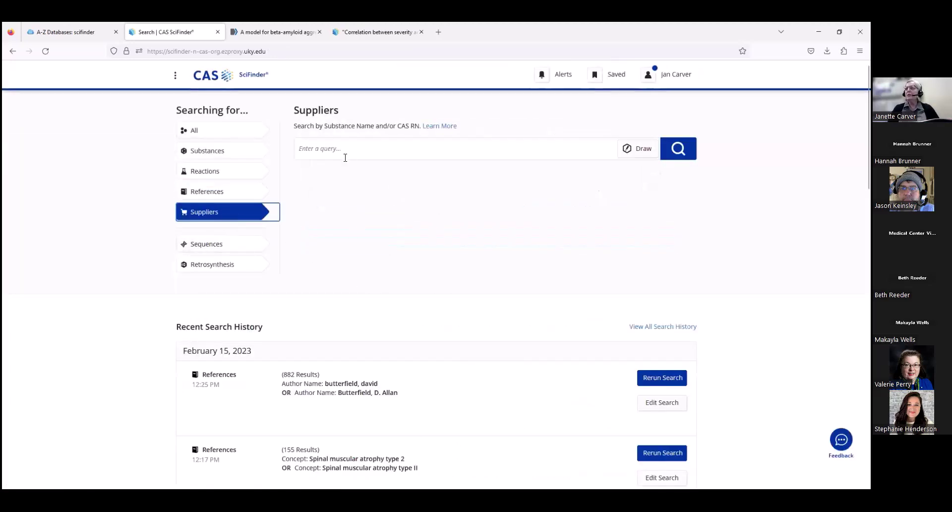
{"action": "left_click", "coordinate": [343, 154]}
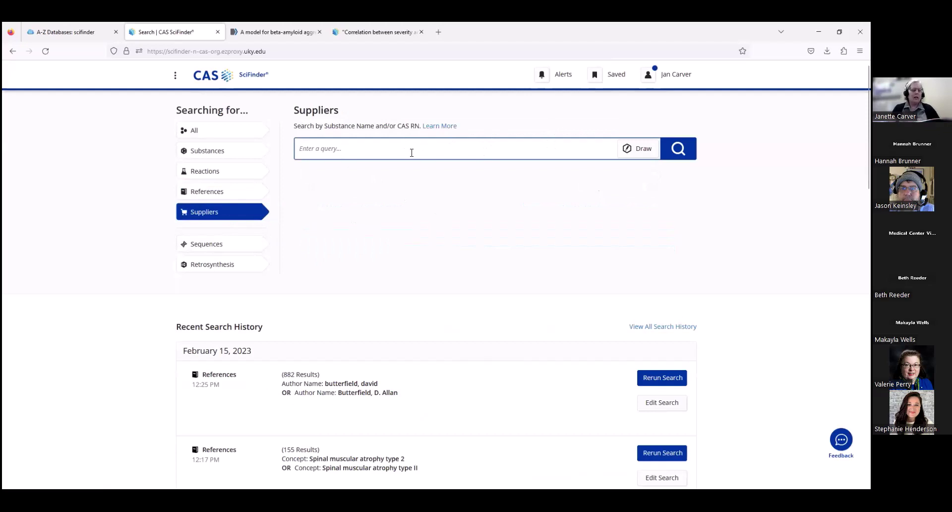
{"action": "type", "text": "ris"}
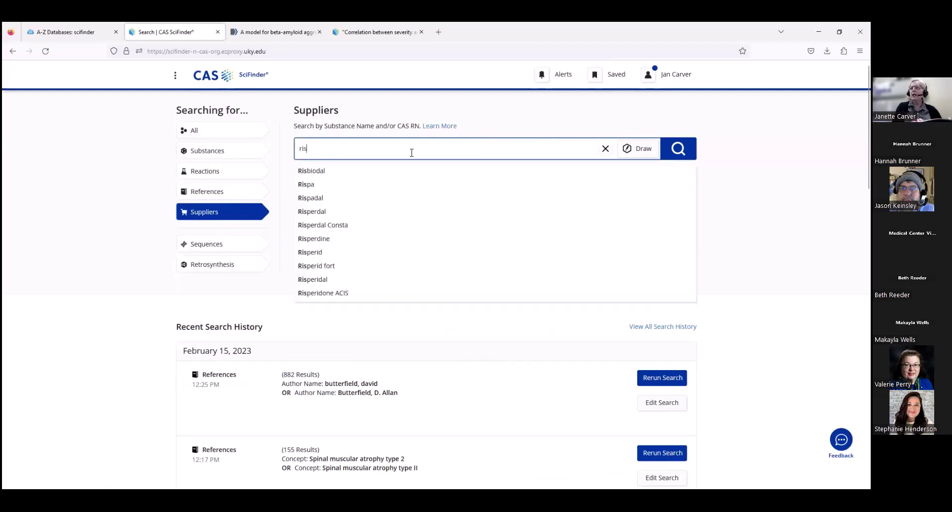
{"action": "type", "text": "diplam"}
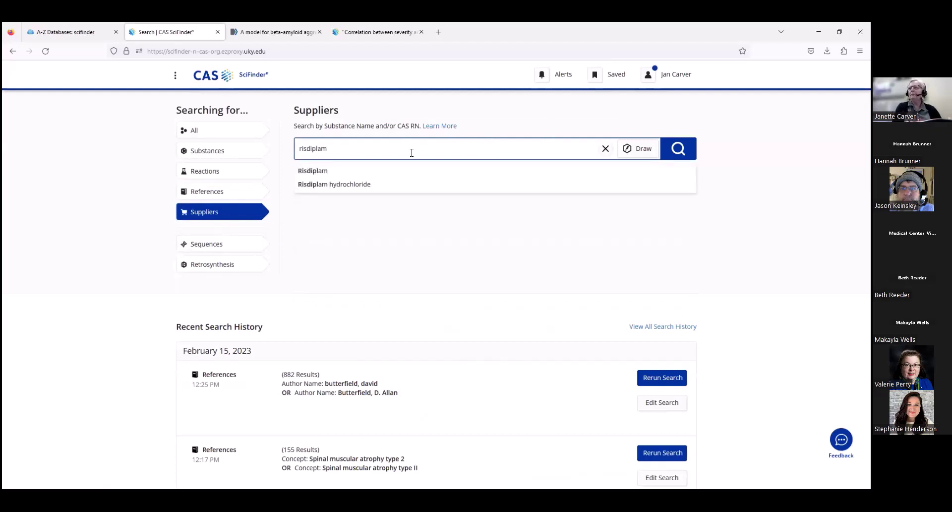
{"action": "key", "text": "Return"}
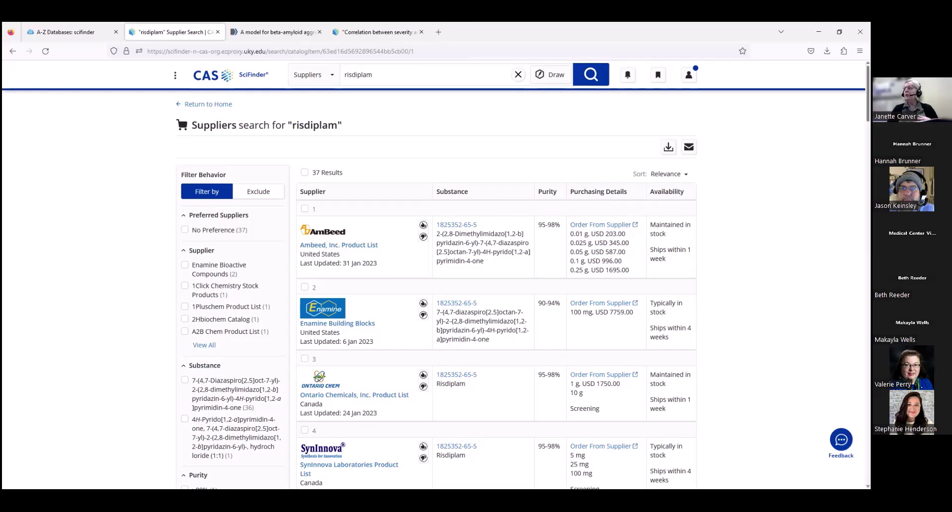
Examine the risdiplam supplier results, including purity, purchasing details, availability and the filter categories offered.
{"action": "scroll", "coordinate": [762, 189], "scroll_direction": "down", "scroll_amount": 2}
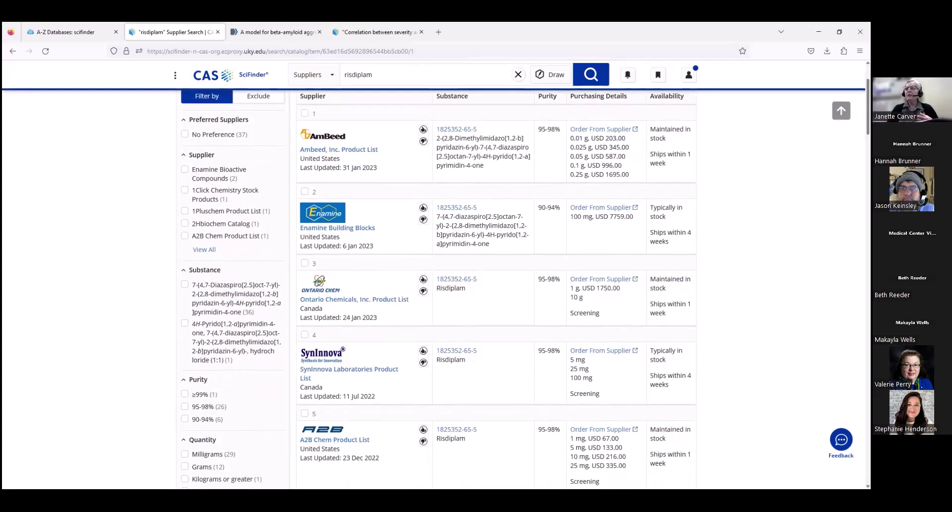
{"action": "scroll", "coordinate": [382, 276], "scroll_direction": "up", "scroll_amount": 2}
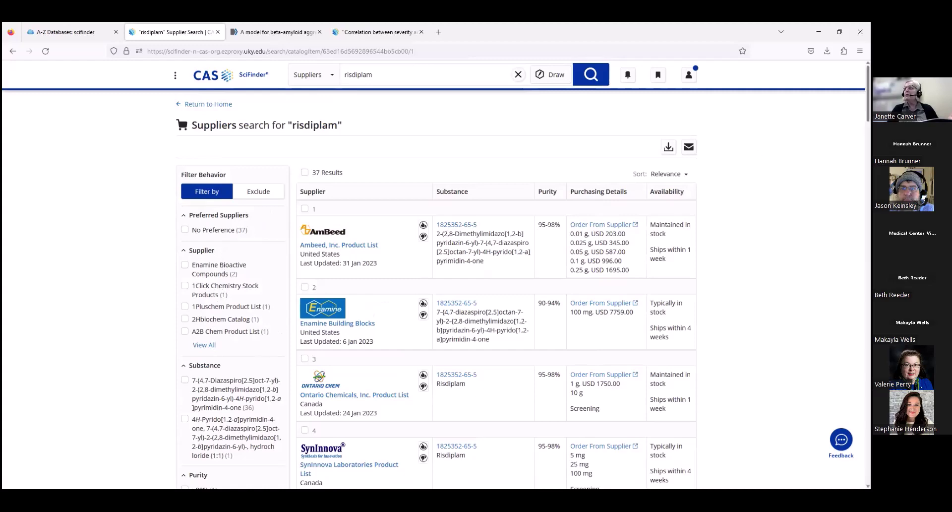
{"action": "scroll", "coordinate": [523, 278], "scroll_direction": "down", "scroll_amount": 5}
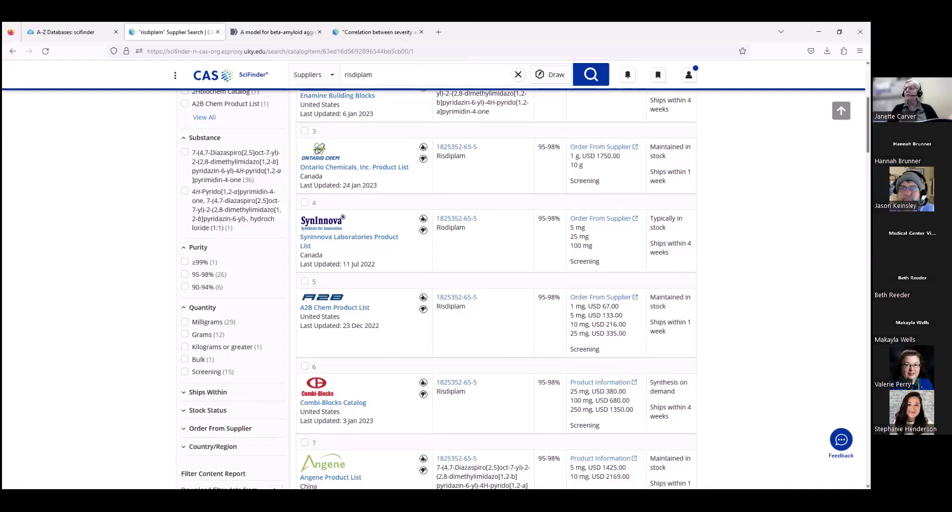
{"action": "scroll", "coordinate": [496, 288], "scroll_direction": "down", "scroll_amount": 3}
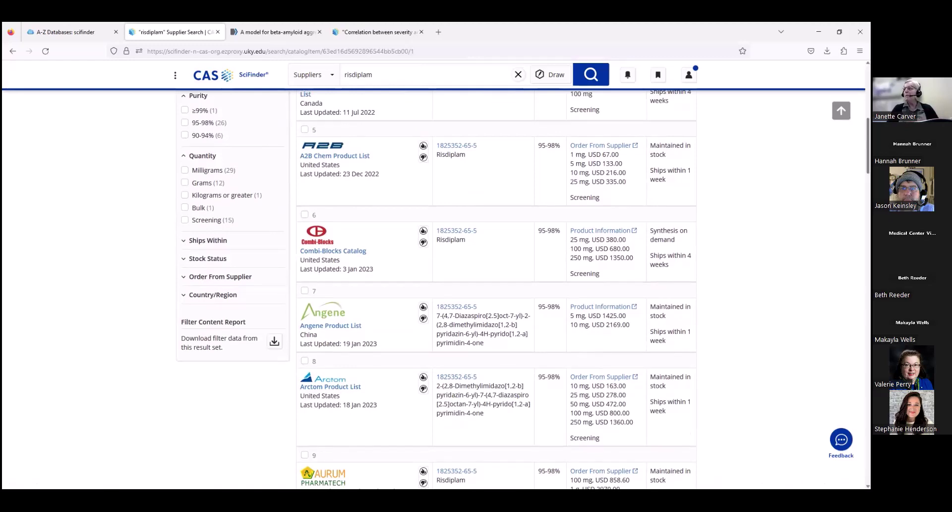
{"action": "scroll", "coordinate": [495, 287], "scroll_direction": "up", "scroll_amount": 6}
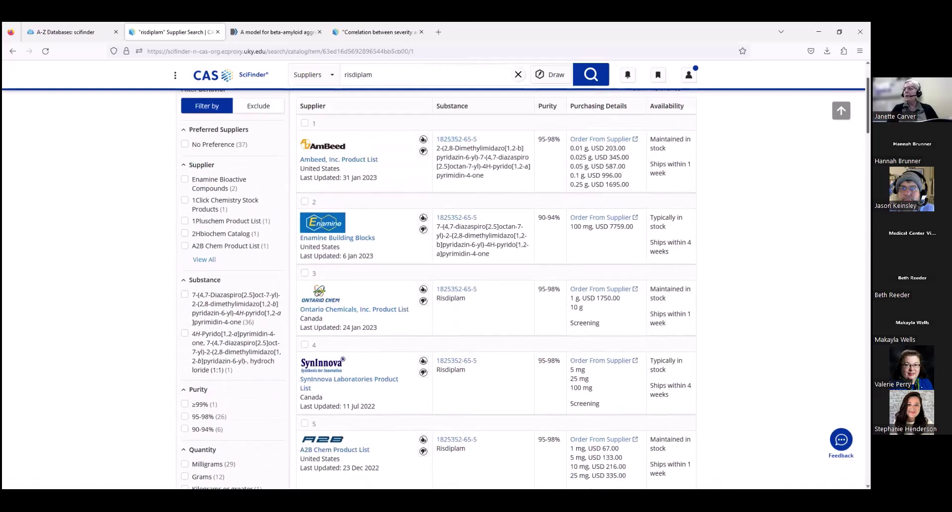
{"action": "scroll", "coordinate": [495, 288], "scroll_direction": "up", "scroll_amount": 1}
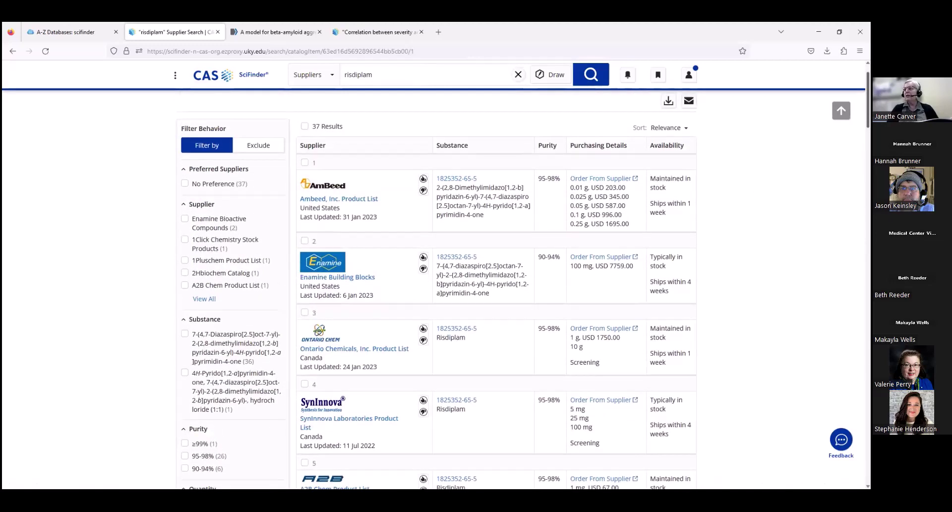
{"action": "scroll", "coordinate": [495, 287], "scroll_direction": "up", "scroll_amount": 1}
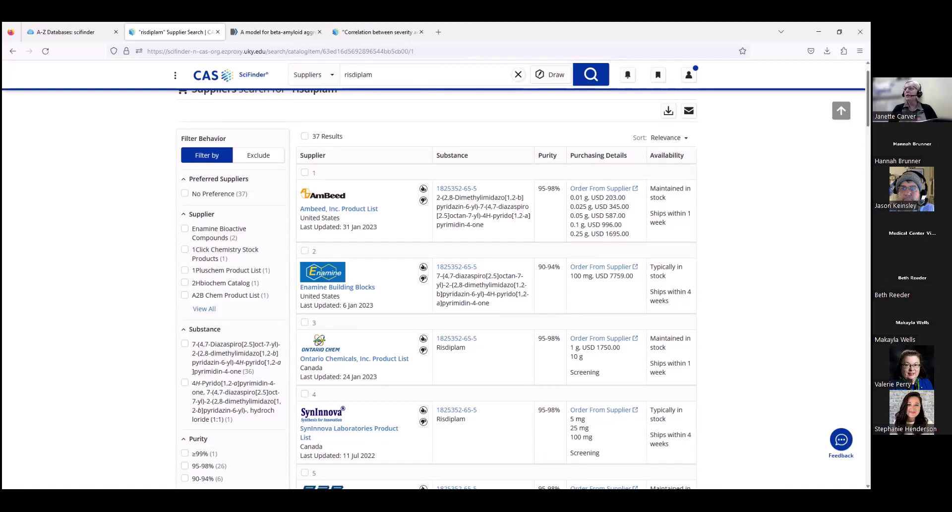
{"action": "scroll", "coordinate": [200, 97], "scroll_direction": "up", "scroll_amount": 2}
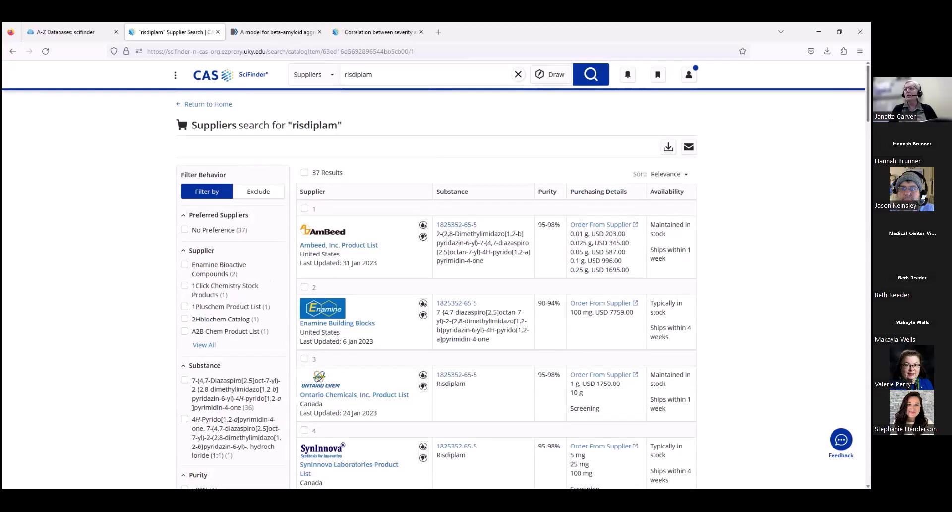
Return to the search home page and open the Motif query form of the Sequences search.
{"action": "left_click", "coordinate": [201, 104]}
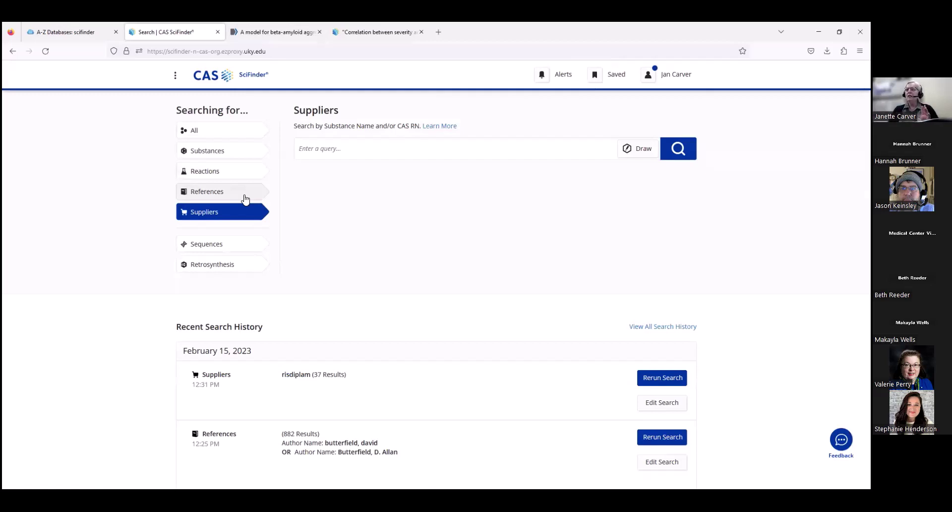
{"action": "left_click", "coordinate": [224, 247]}
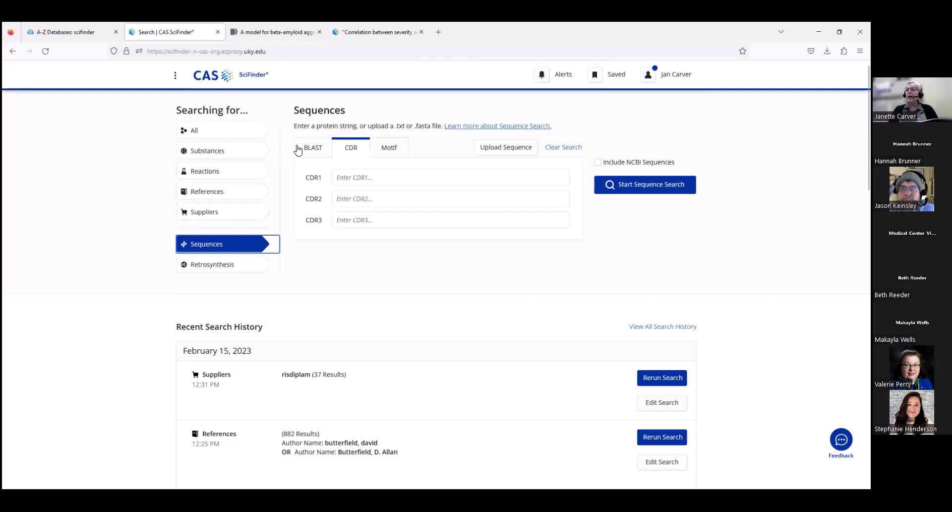
{"action": "left_click", "coordinate": [387, 148]}
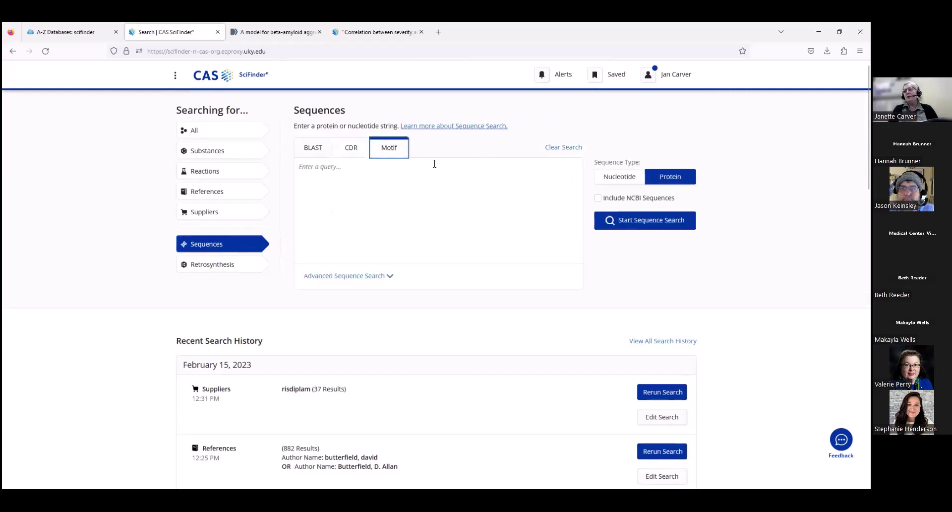
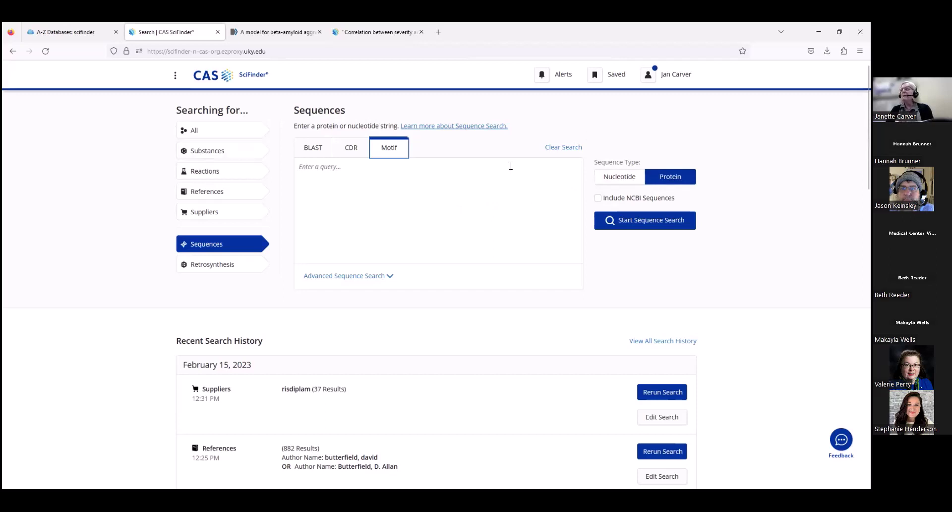
{"action": "left_click", "coordinate": [453, 171]}
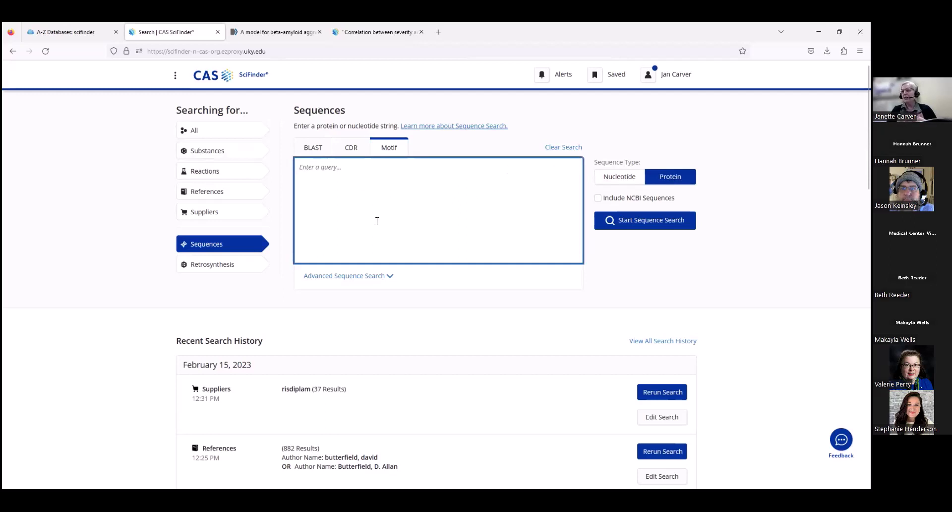
Expand the advanced options of the Motif sequence search and review the available E-Value choices.
{"action": "left_click", "coordinate": [391, 277]}
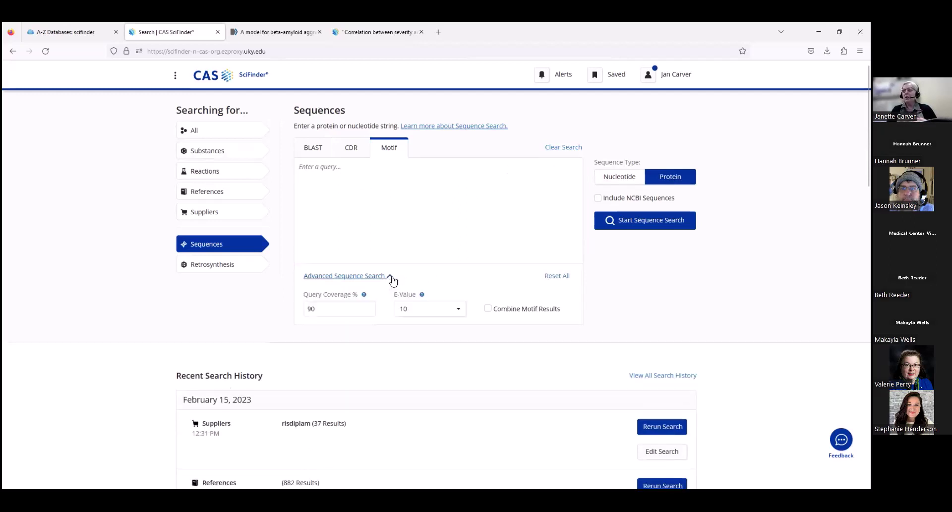
{"action": "scroll", "coordinate": [385, 293], "scroll_direction": "down", "scroll_amount": 3}
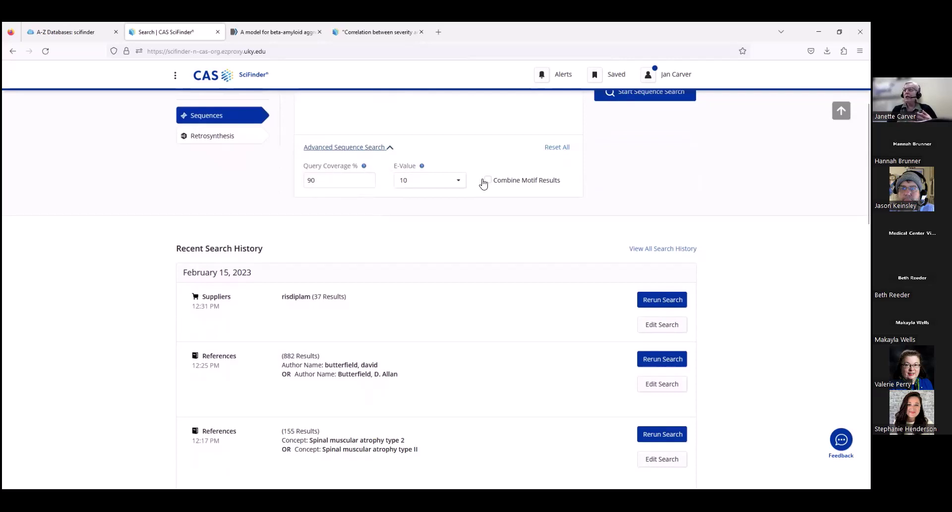
{"action": "left_click", "coordinate": [457, 183]}
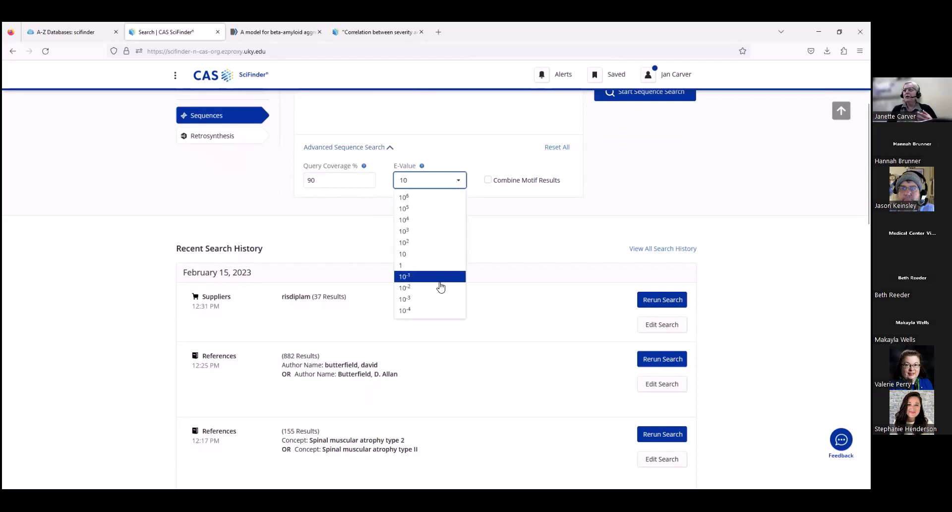
{"action": "left_click", "coordinate": [454, 144]}
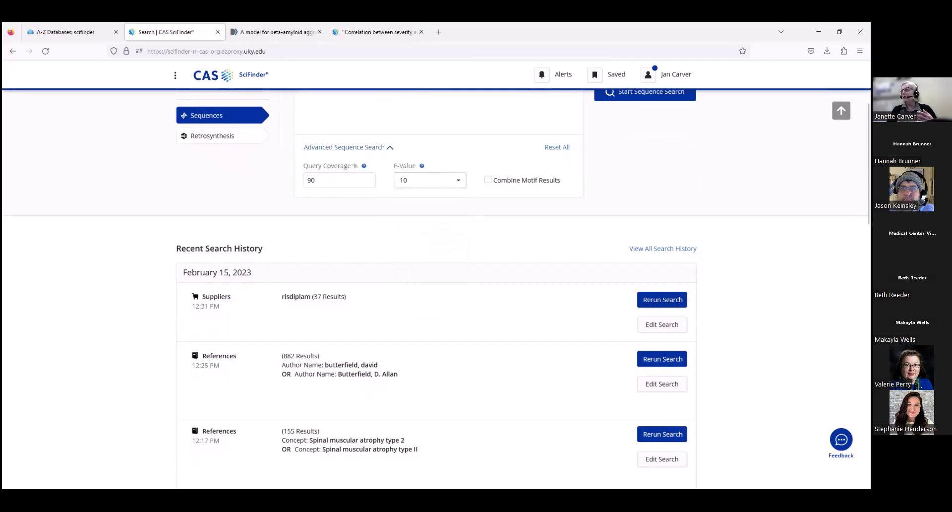
{"action": "scroll", "coordinate": [436, 273], "scroll_direction": "up", "scroll_amount": 3}
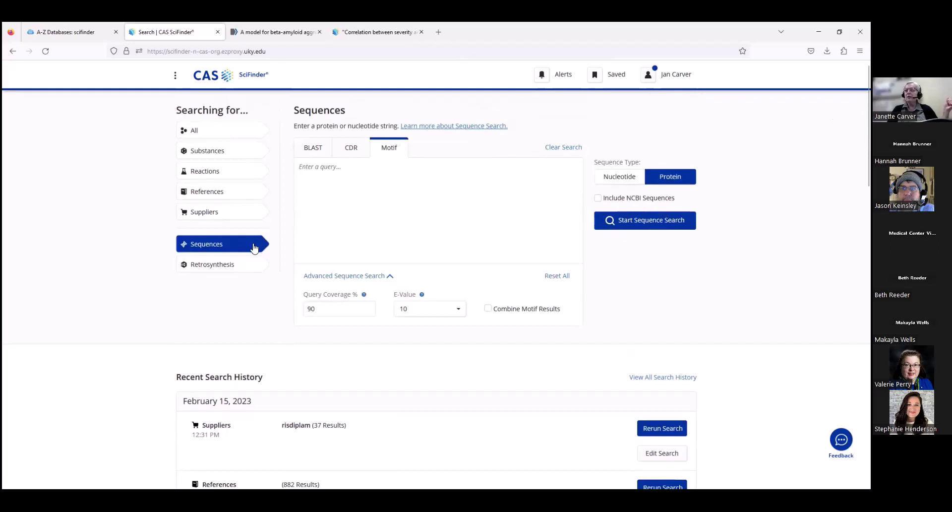
Open the Retrosynthesis search with its structure editor and look through the recent search history below it.
{"action": "left_click", "coordinate": [195, 266]}
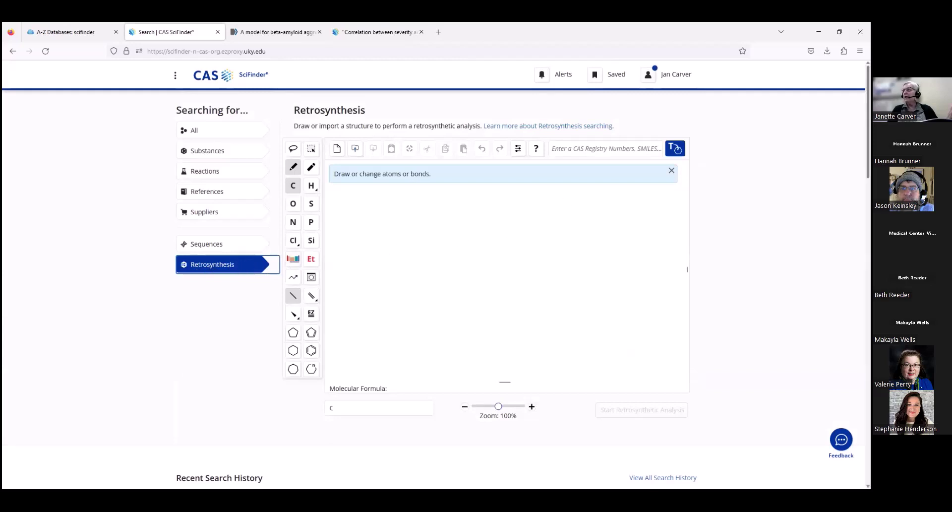
{"action": "scroll", "coordinate": [687, 269], "scroll_direction": "down", "scroll_amount": 5}
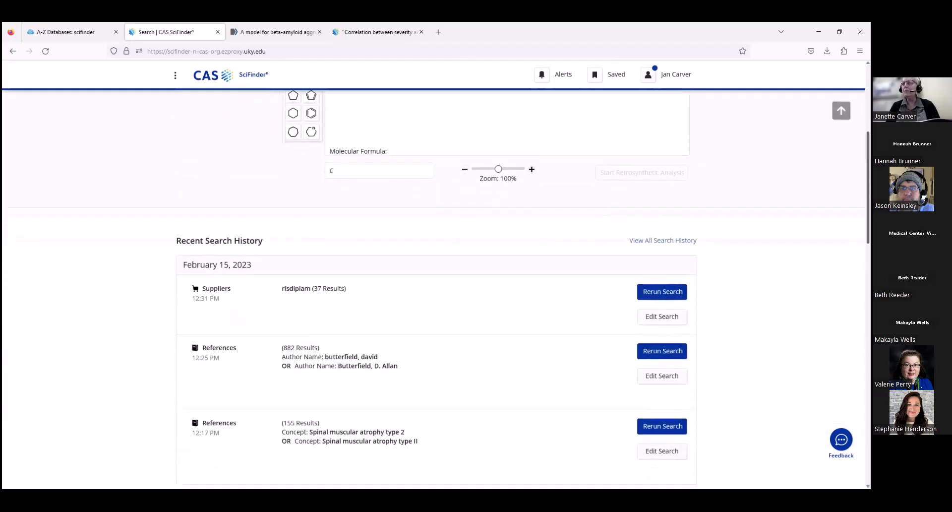
{"action": "scroll", "coordinate": [436, 287], "scroll_direction": "down", "scroll_amount": 5}
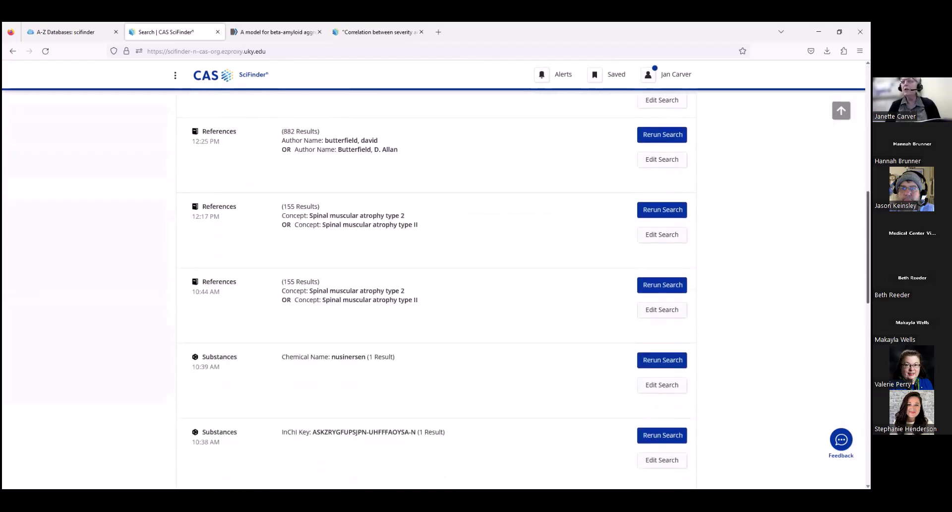
{"action": "scroll", "coordinate": [437, 287], "scroll_direction": "down", "scroll_amount": 2}
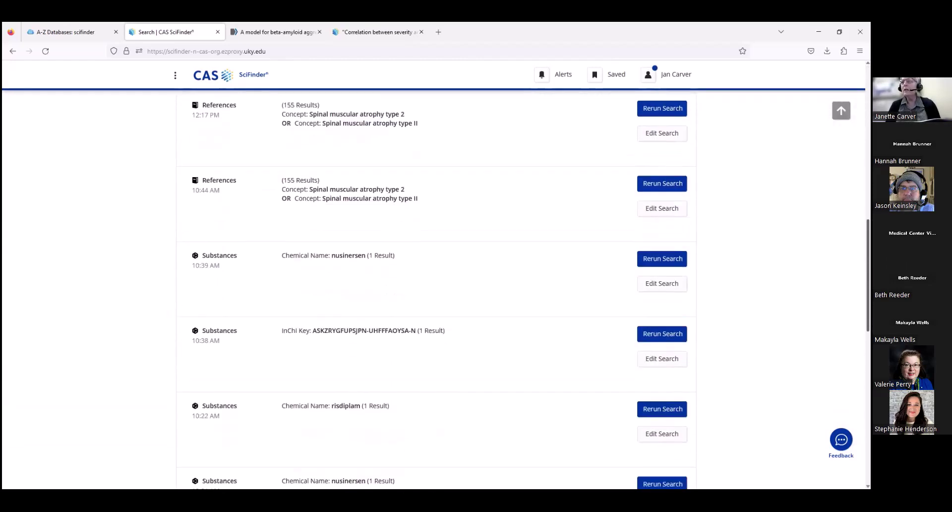
{"action": "scroll", "coordinate": [437, 287], "scroll_direction": "down", "scroll_amount": 4}
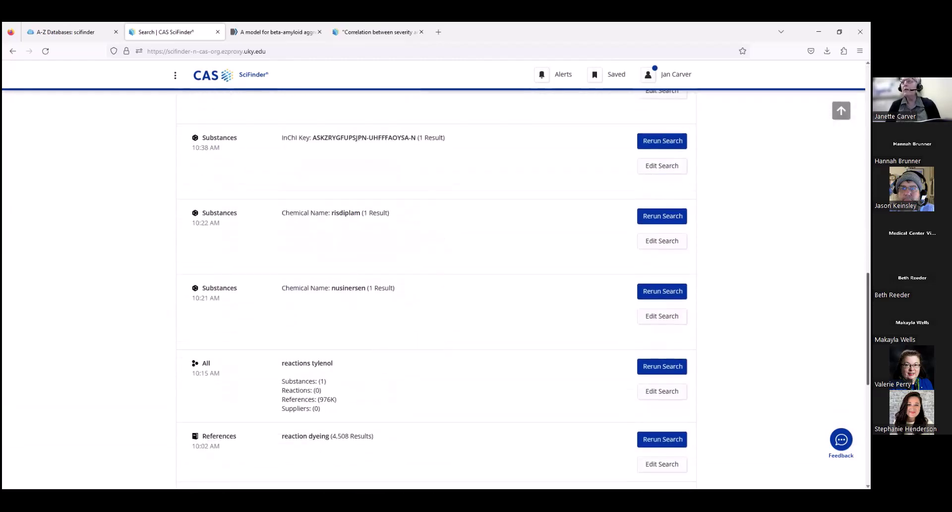
{"action": "scroll", "coordinate": [437, 288], "scroll_direction": "down", "scroll_amount": 2}
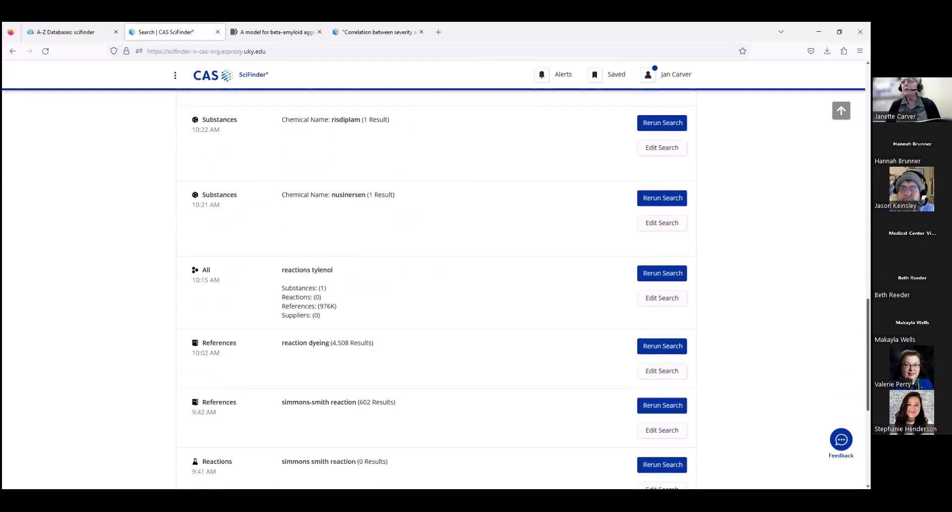
{"action": "scroll", "coordinate": [436, 288], "scroll_direction": "down", "scroll_amount": 5}
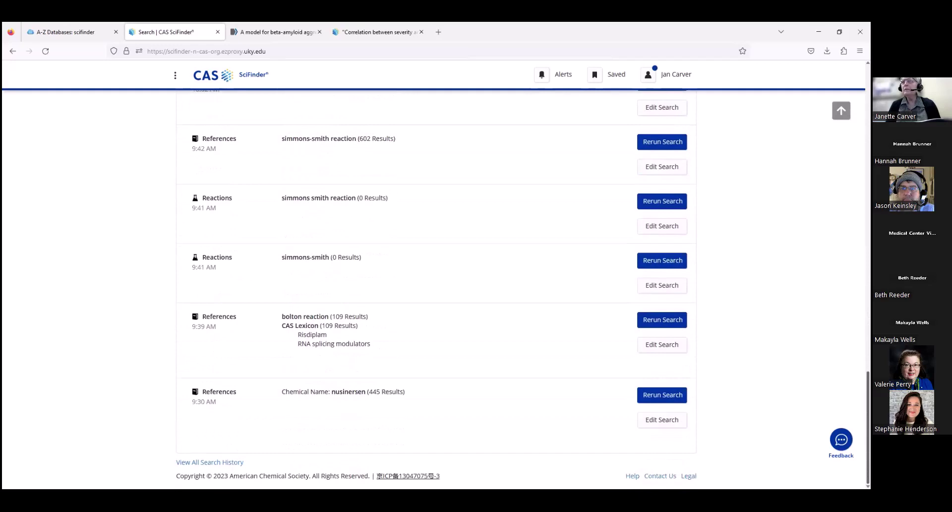
{"action": "scroll", "coordinate": [437, 287], "scroll_direction": "up", "scroll_amount": 8}
{"action": "scroll", "coordinate": [387, 75], "scroll_direction": "up", "scroll_amount": 15}
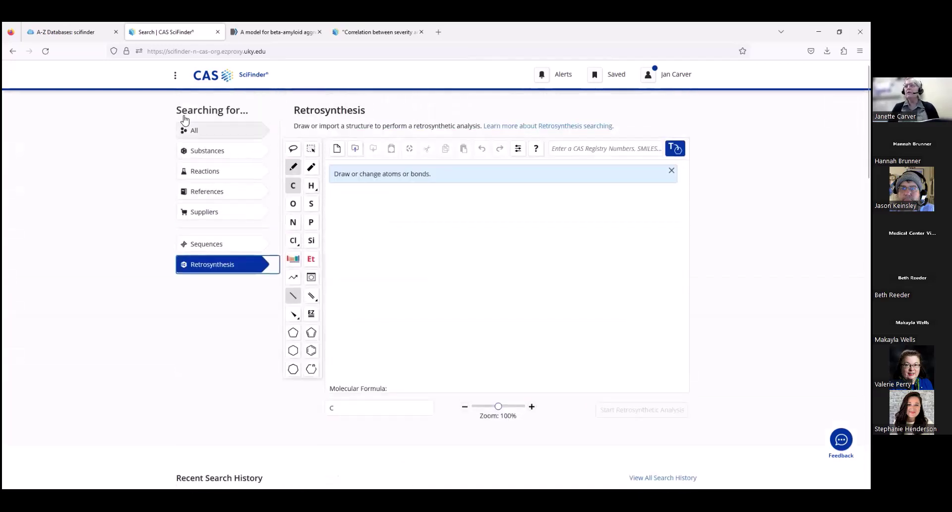
Search Substances for "risdiplam" and look through the substance result and the filter categories offered.
{"action": "left_click", "coordinate": [218, 158]}
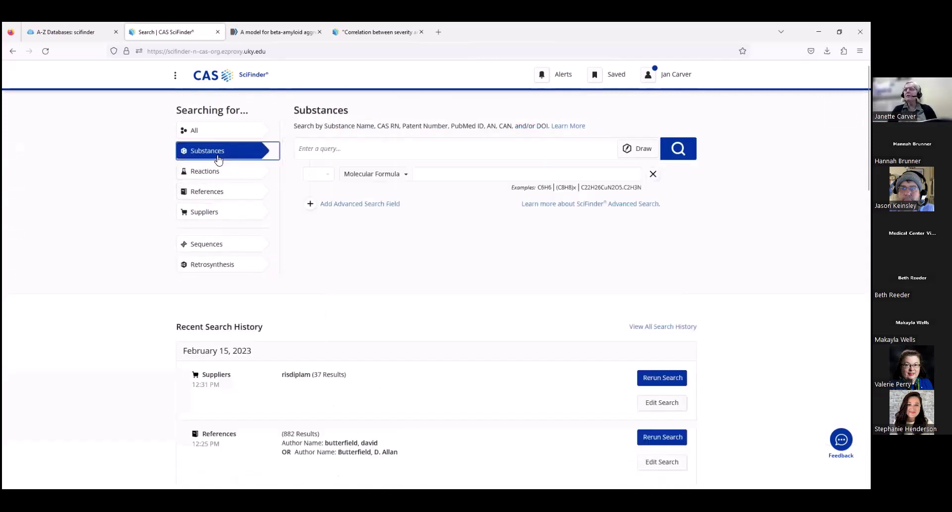
{"action": "left_click", "coordinate": [367, 152]}
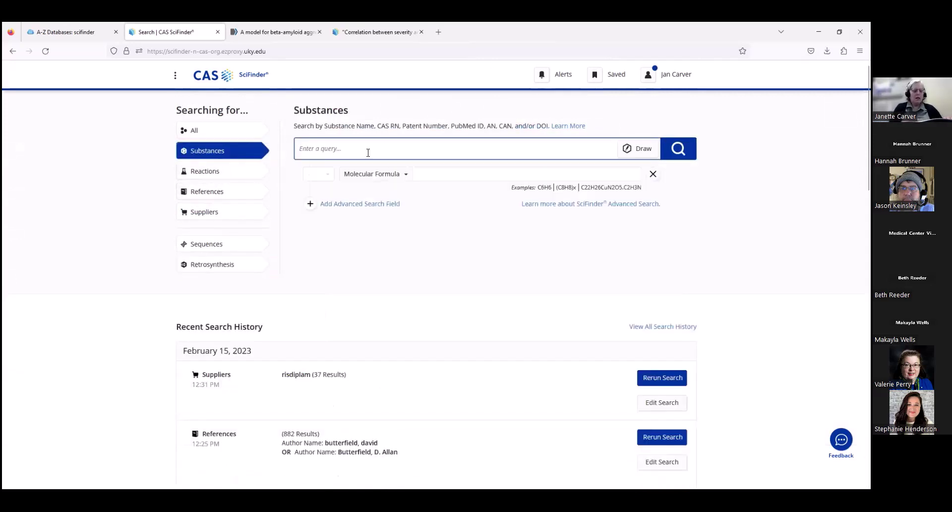
{"action": "type", "text": "risdiplam"}
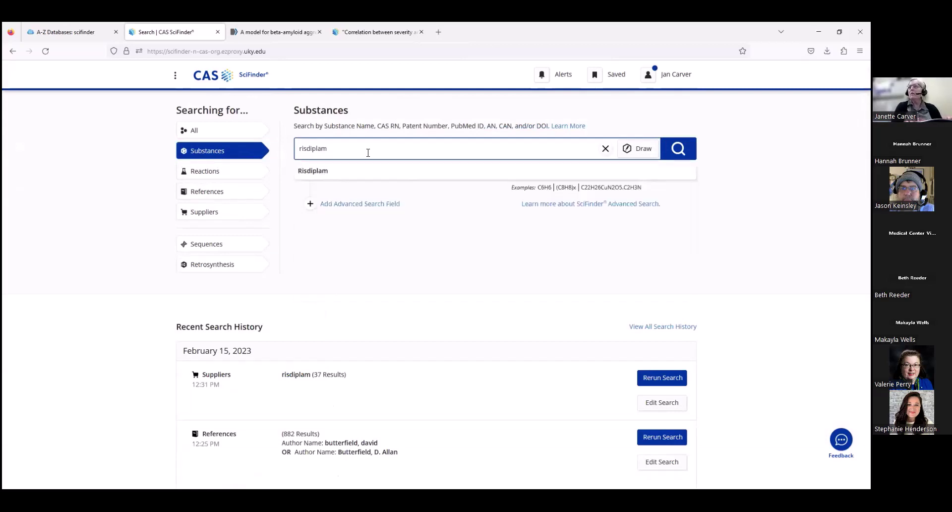
{"action": "key", "text": "Return"}
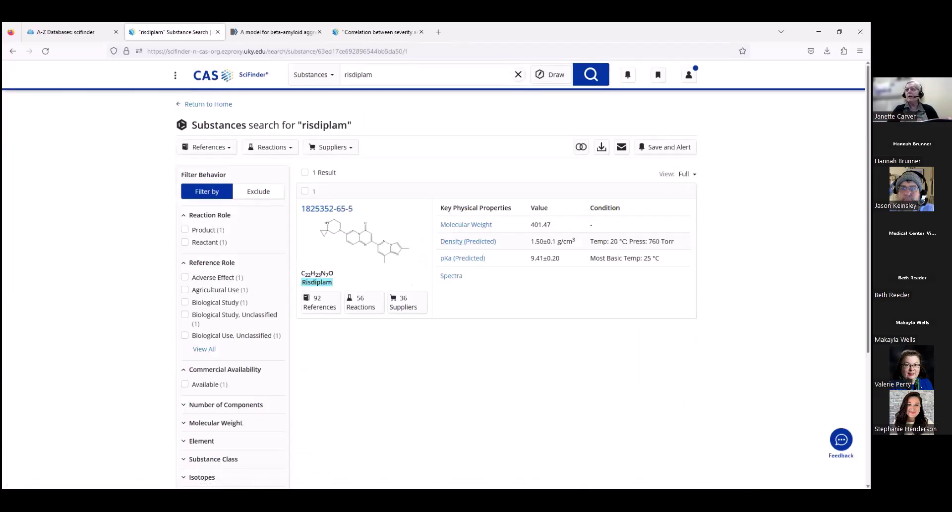
{"action": "scroll", "coordinate": [523, 274], "scroll_direction": "down", "scroll_amount": 3}
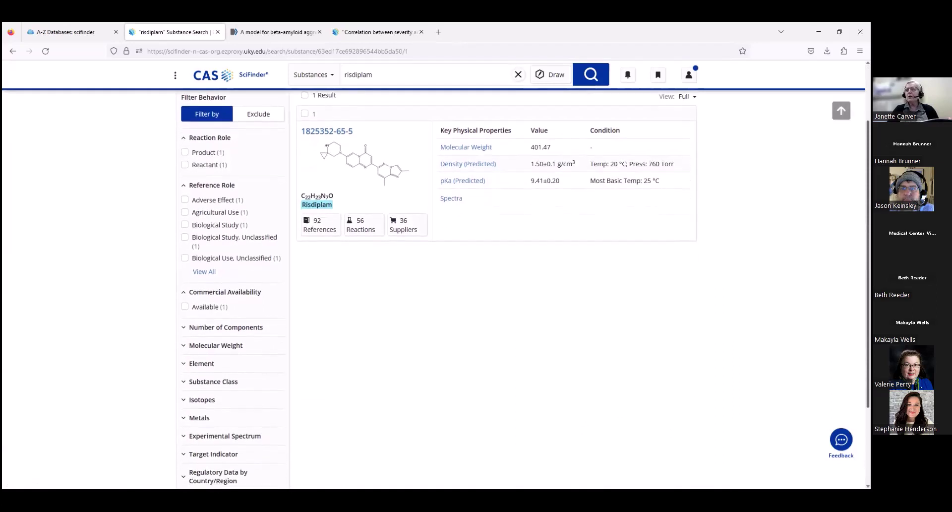
{"action": "scroll", "coordinate": [522, 274], "scroll_direction": "down", "scroll_amount": 4}
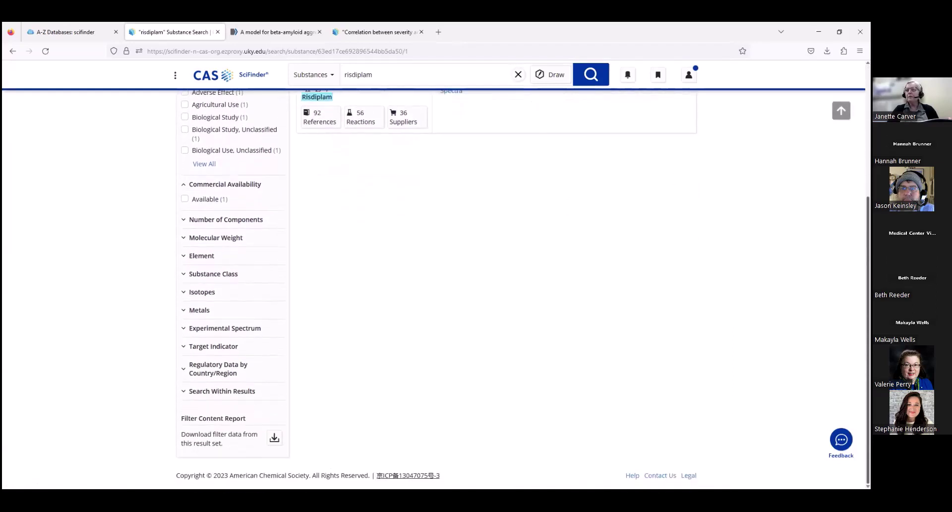
{"action": "scroll", "coordinate": [674, 79], "scroll_direction": "up", "scroll_amount": 7}
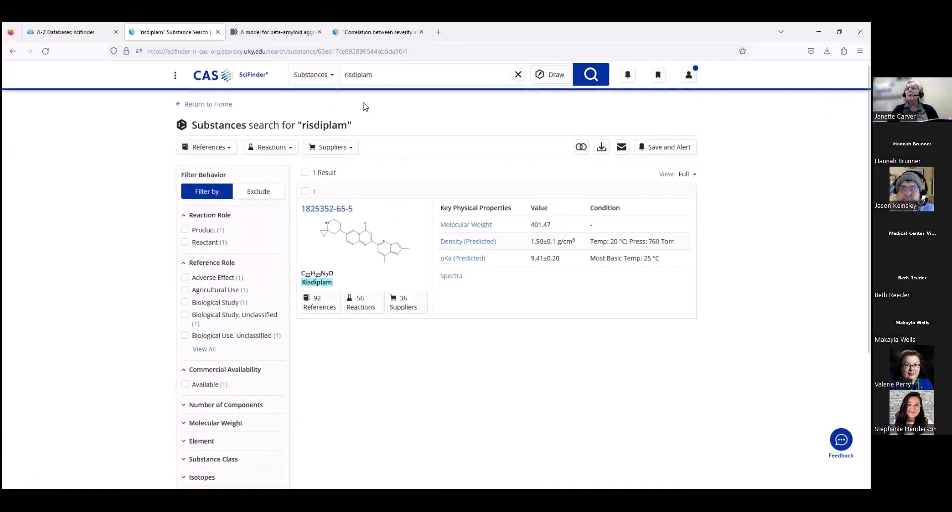
Return to the search home page and open the Retrosynthesis search at its CAS Registry Number and SMILES entry field.
{"action": "left_click", "coordinate": [196, 104]}
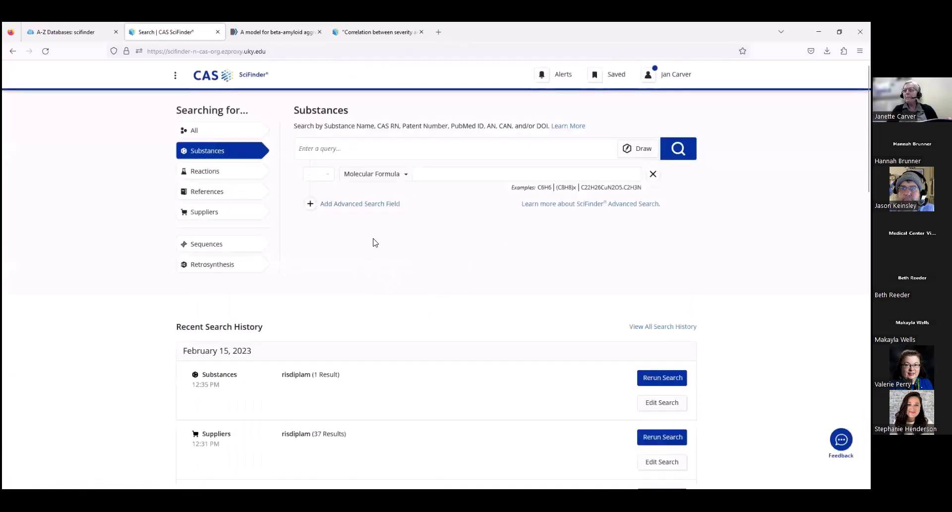
{"action": "left_click", "coordinate": [243, 266]}
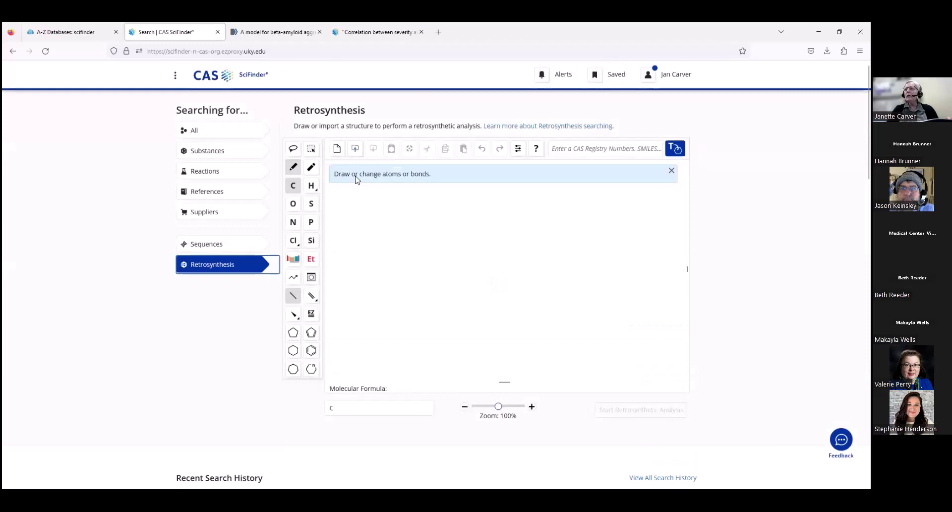
{"action": "left_click", "coordinate": [561, 146]}
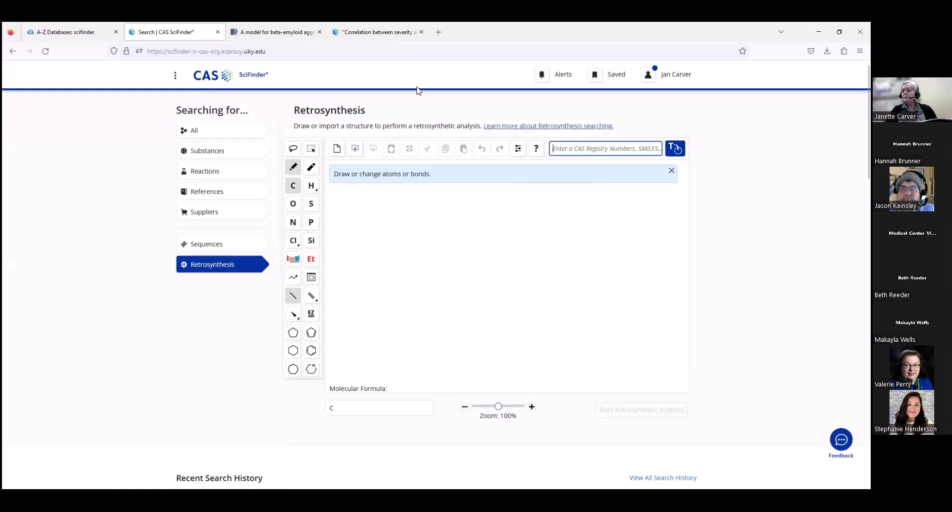
Browse the advanced search field options of the Substances search and choose pKa from Chemical Properties.
{"action": "left_click", "coordinate": [244, 154]}
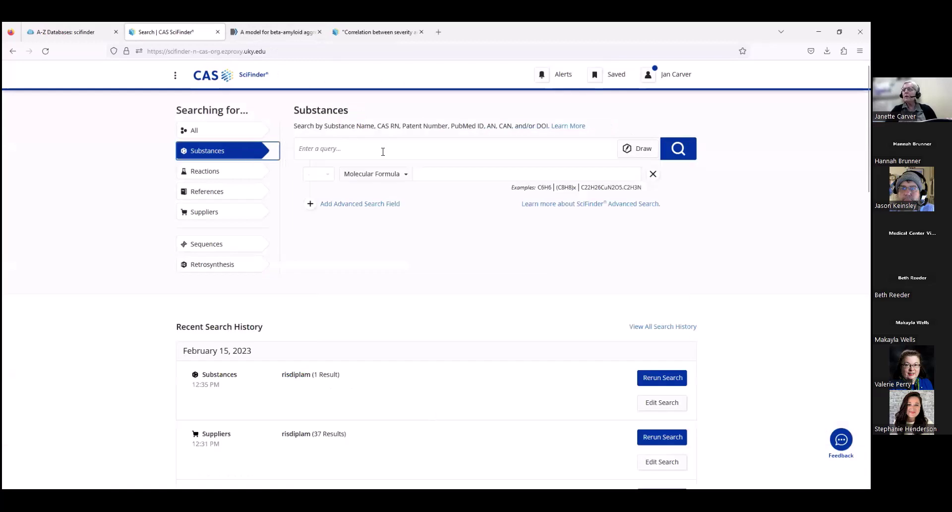
{"action": "left_click", "coordinate": [408, 175]}
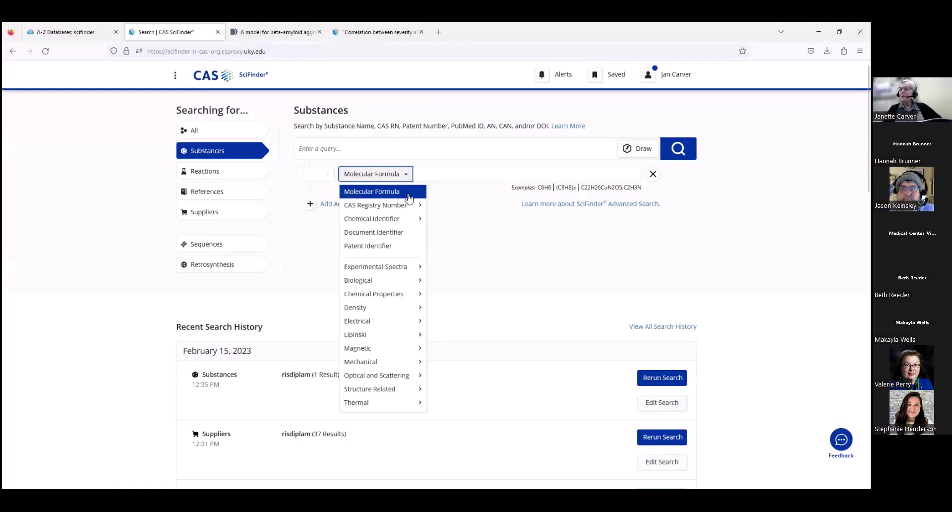
{"action": "mouse_move", "coordinate": [409, 206]}
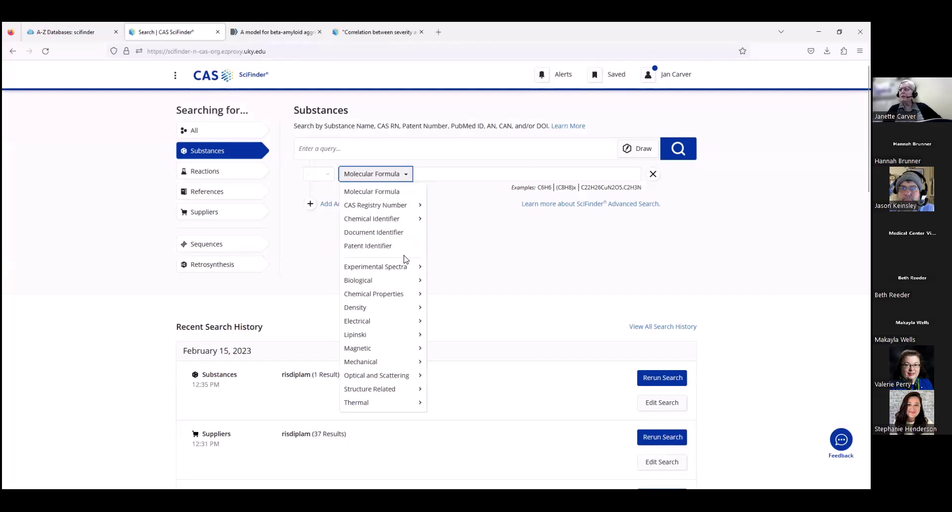
{"action": "mouse_move", "coordinate": [404, 266]}
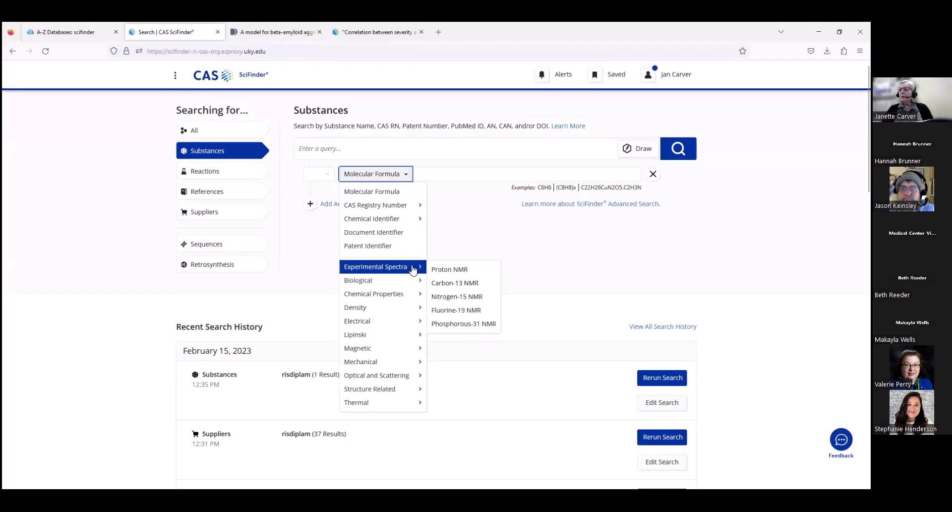
{"action": "mouse_move", "coordinate": [411, 282]}
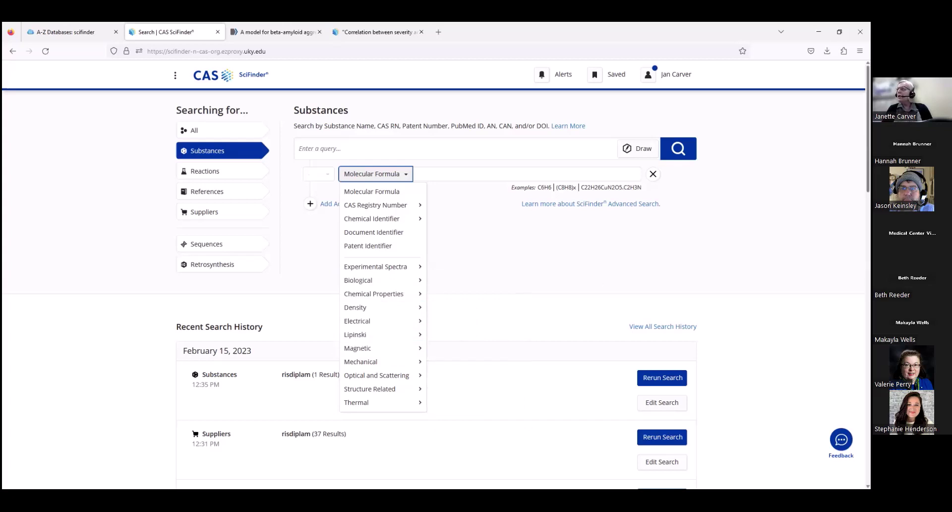
{"action": "mouse_move", "coordinate": [358, 299]}
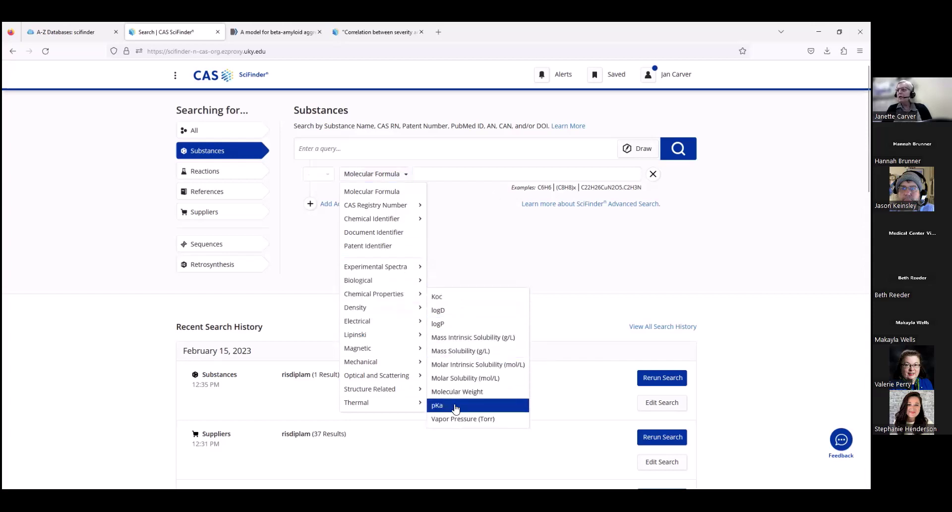
{"action": "left_click", "coordinate": [455, 406]}
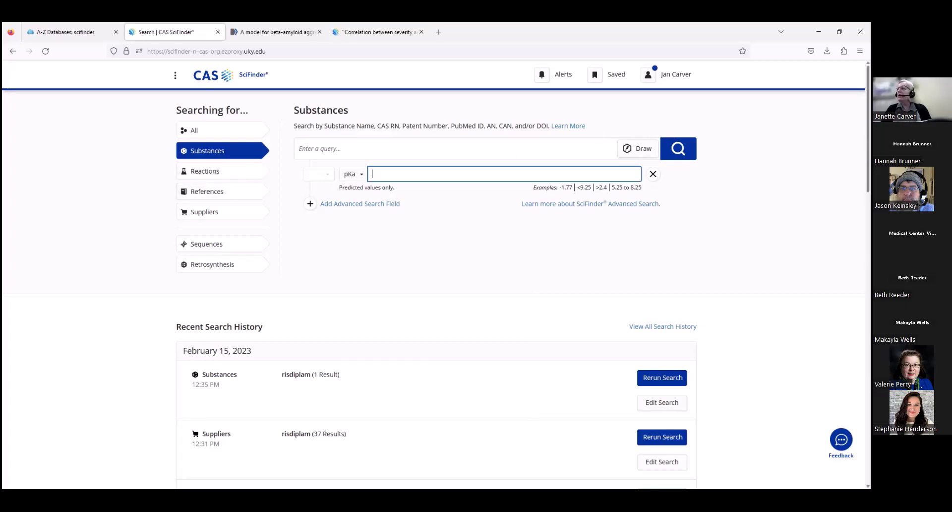
Open the complete search history and rerun the risdiplam supplier search from it.
{"action": "scroll", "coordinate": [436, 278], "scroll_direction": "down", "scroll_amount": 7}
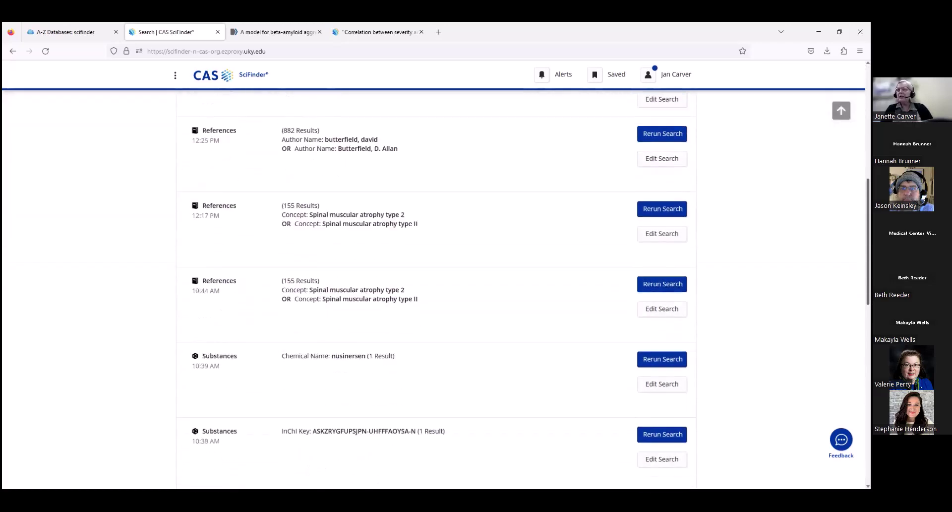
{"action": "scroll", "coordinate": [436, 277], "scroll_direction": "down", "scroll_amount": 12}
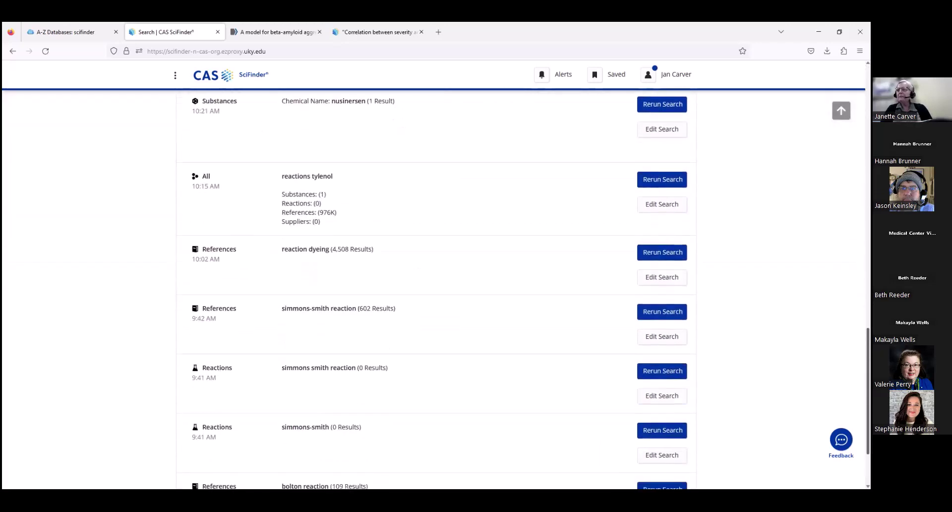
{"action": "scroll", "coordinate": [436, 277], "scroll_direction": "down", "scroll_amount": 3}
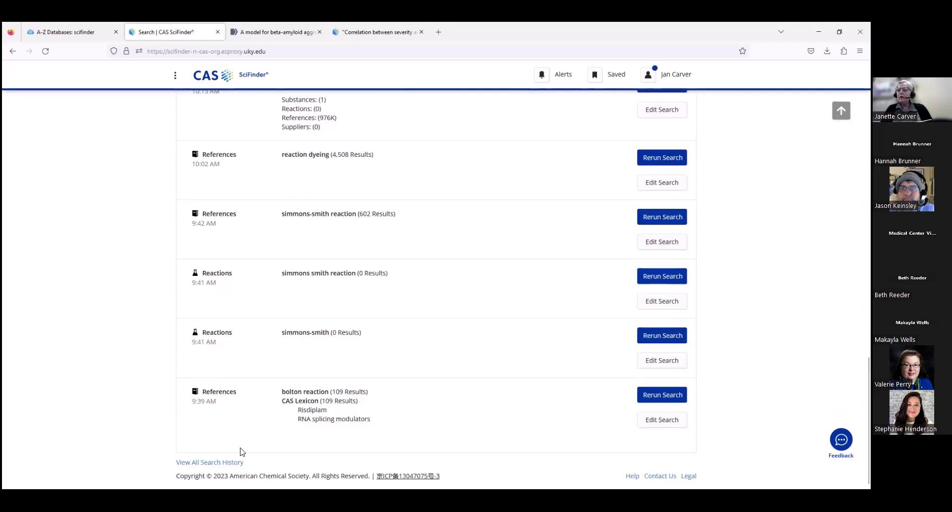
{"action": "left_click", "coordinate": [208, 461]}
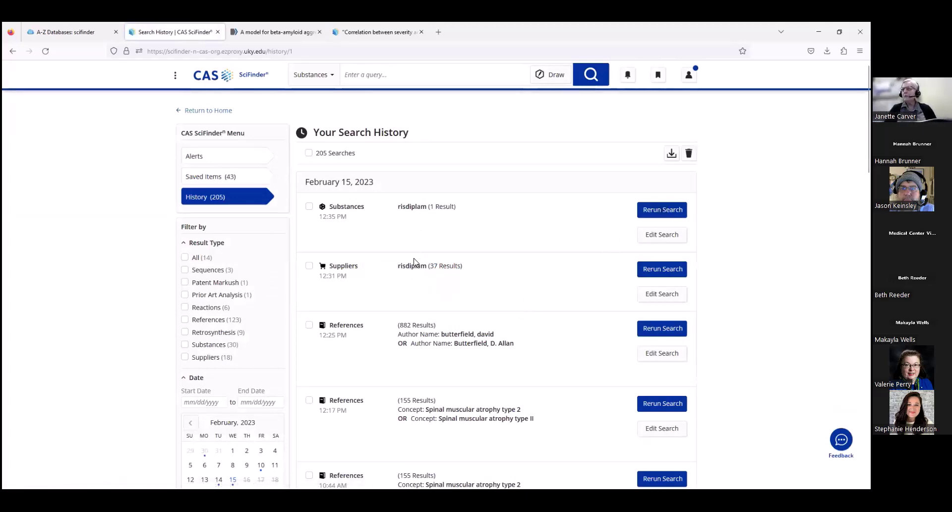
{"action": "left_click", "coordinate": [672, 268]}
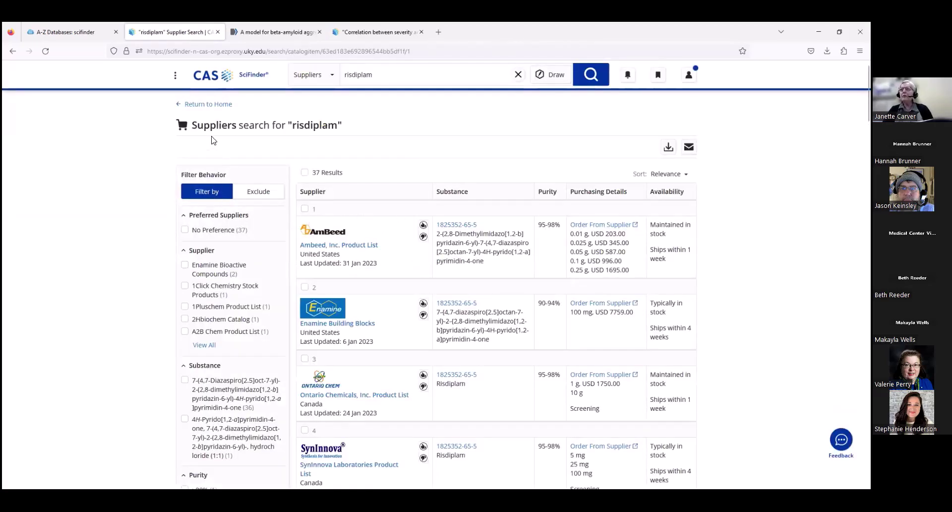
Return to the search home page and run a Substances search for "risdiplam".
{"action": "left_click", "coordinate": [193, 105]}
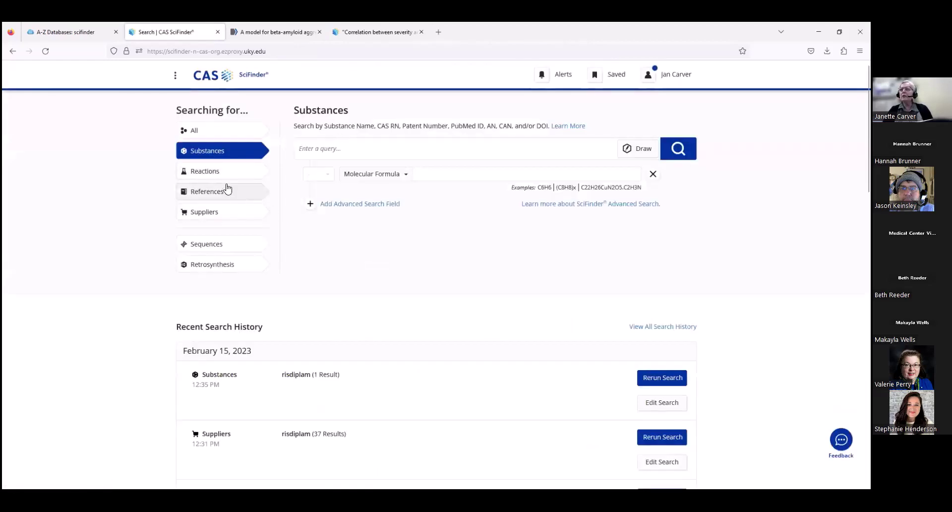
{"action": "left_click", "coordinate": [228, 197]}
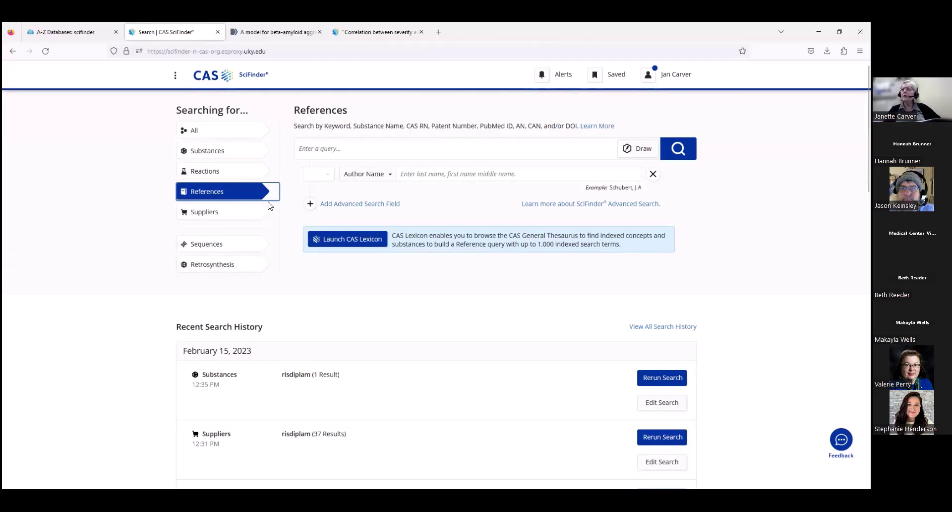
{"action": "left_click", "coordinate": [224, 151]}
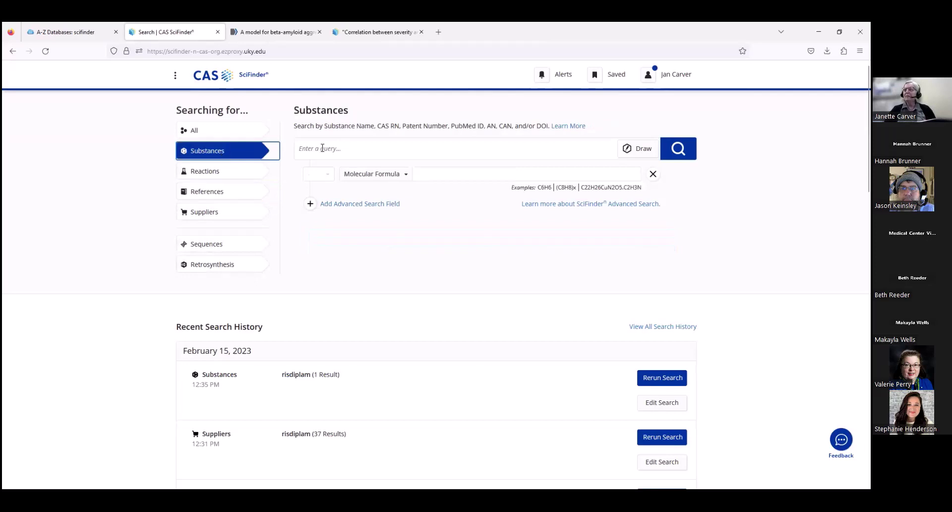
{"action": "left_click", "coordinate": [325, 147]}
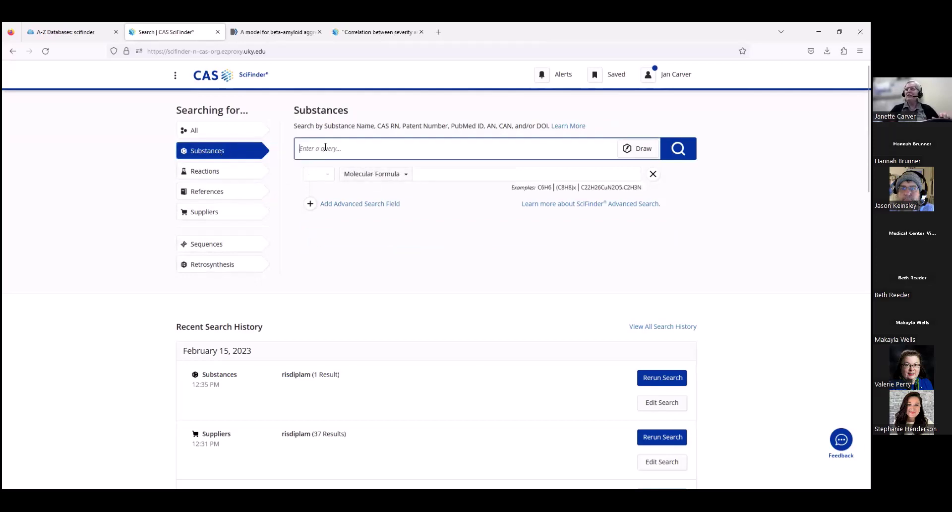
{"action": "type", "text": "ridi"}
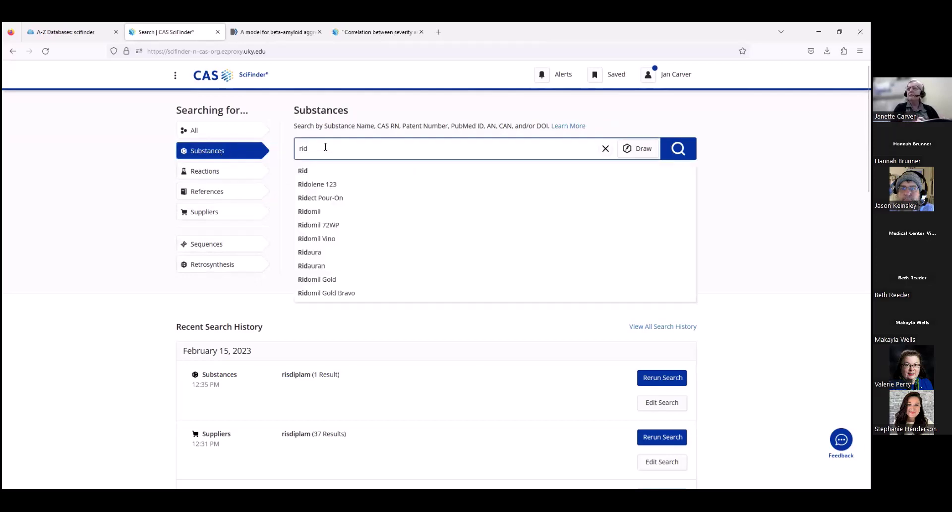
{"action": "key", "text": "BackSpace"}
{"action": "key", "text": "BackSpace"}
{"action": "type", "text": "s"}
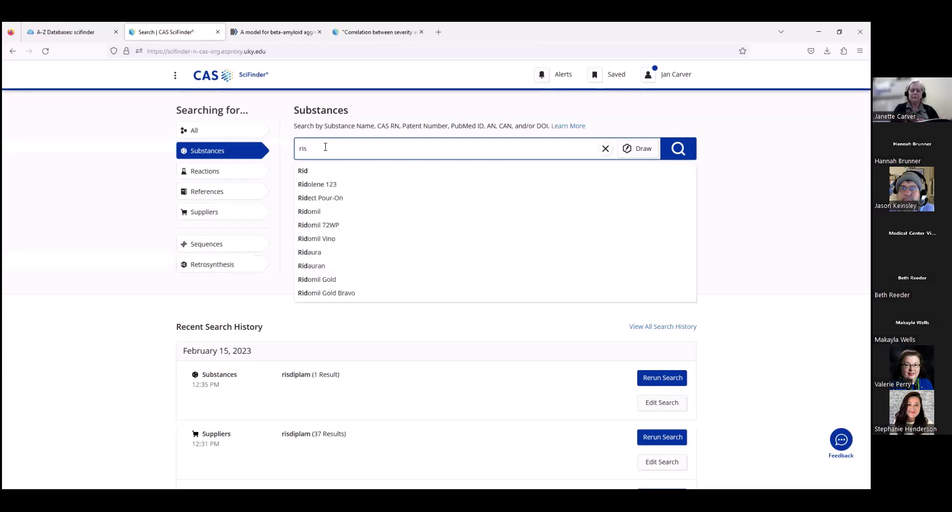
{"action": "type", "text": "diplam"}
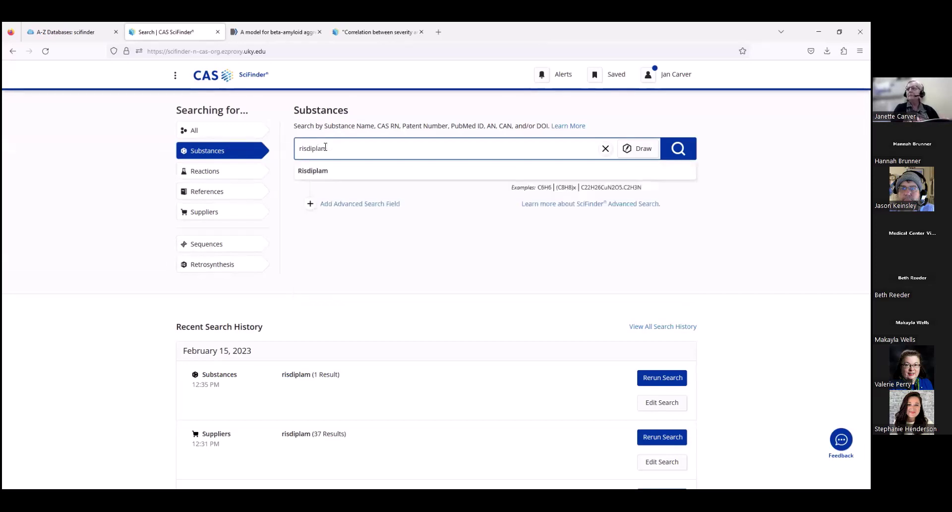
{"action": "key", "text": "Return"}
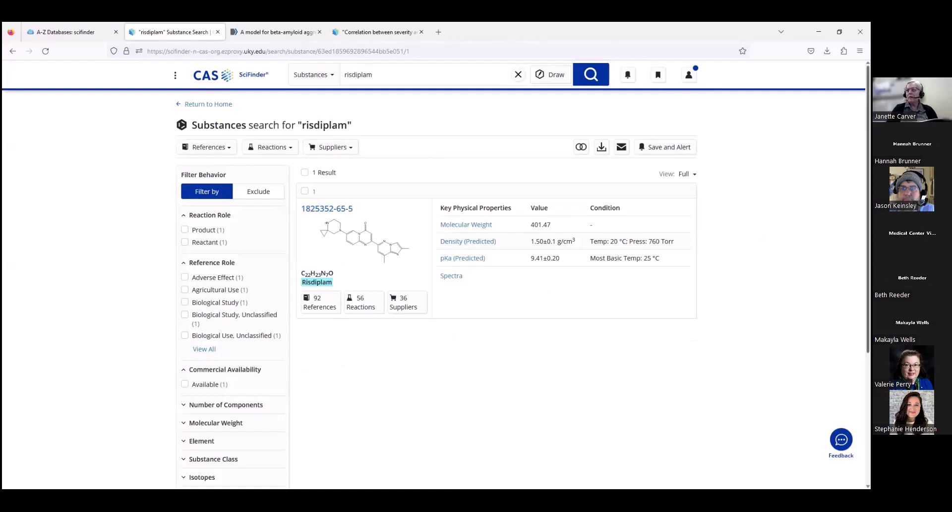
Copy risdiplam's CAS Registry Number from the substance result.
{"action": "scroll", "coordinate": [439, 278], "scroll_direction": "down", "scroll_amount": 3}
{"action": "scroll", "coordinate": [438, 278], "scroll_direction": "down", "scroll_amount": 1}
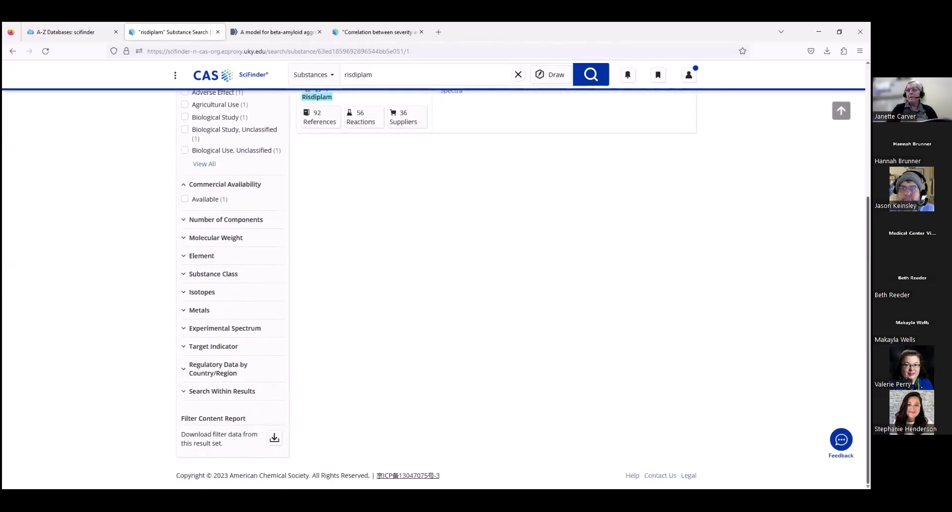
{"action": "scroll", "coordinate": [514, 212], "scroll_direction": "up", "scroll_amount": 4}
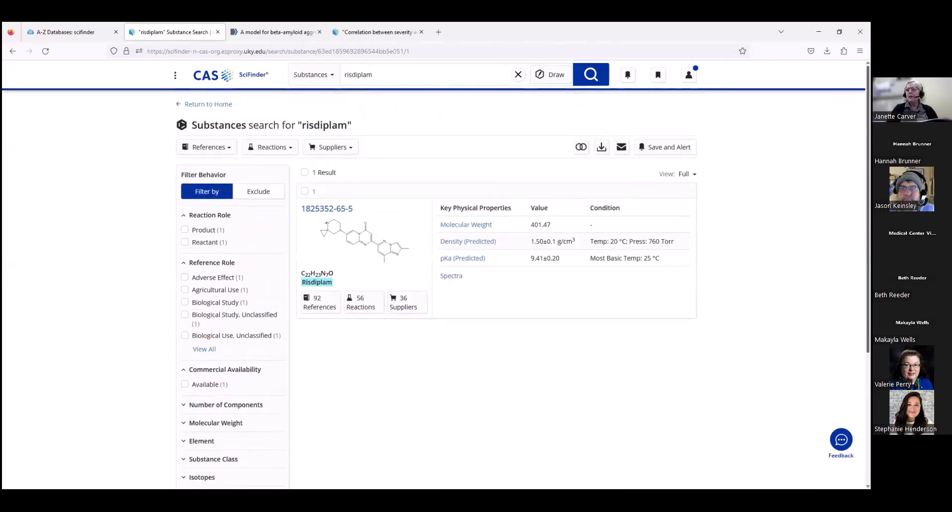
{"action": "left_click_drag", "start_coordinate": [359, 211], "coordinate": [303, 211]}
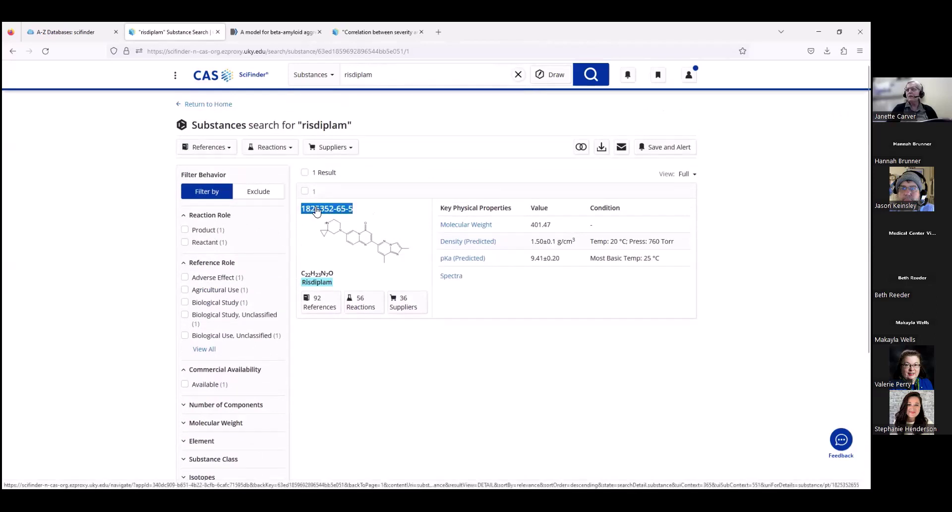
{"action": "right_click", "coordinate": [316, 210]}
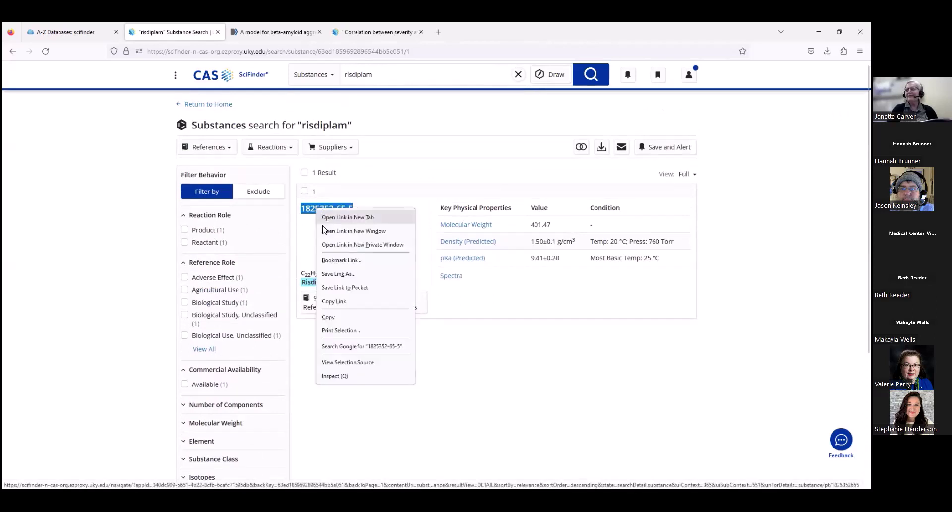
{"action": "left_click", "coordinate": [322, 314]}
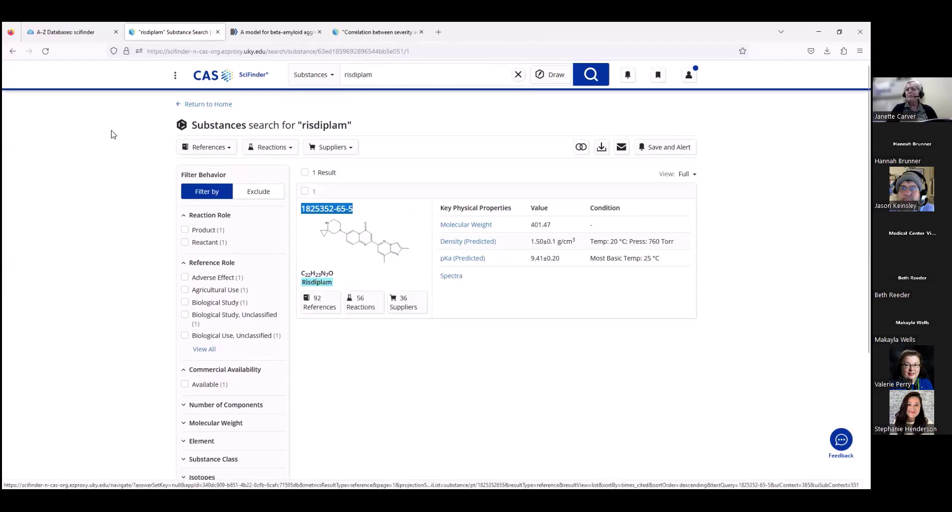
{"action": "left_click", "coordinate": [204, 103]}
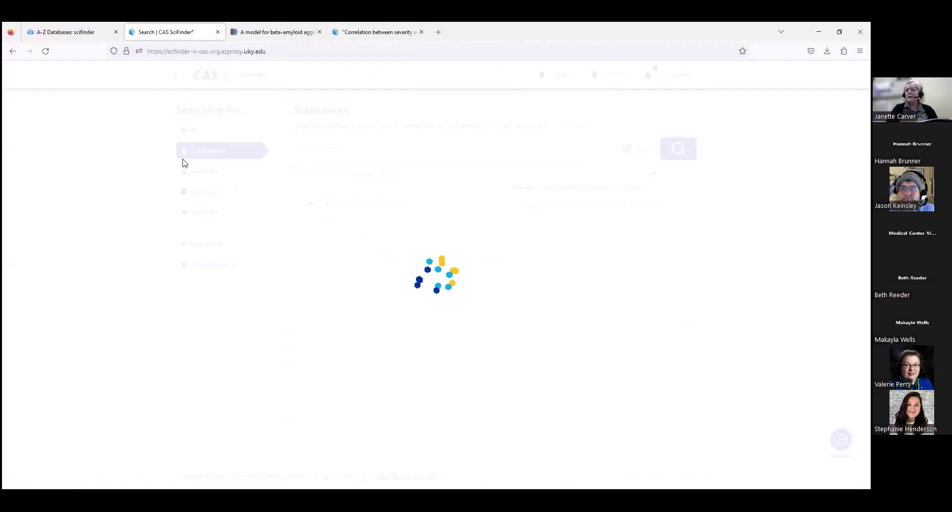
{"action": "left_click", "coordinate": [224, 262]}
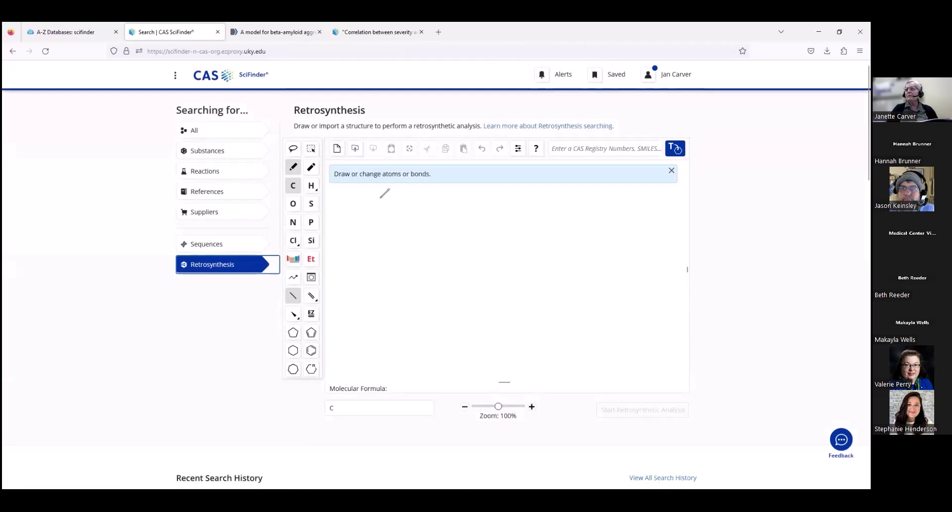
{"action": "left_click", "coordinate": [555, 144]}
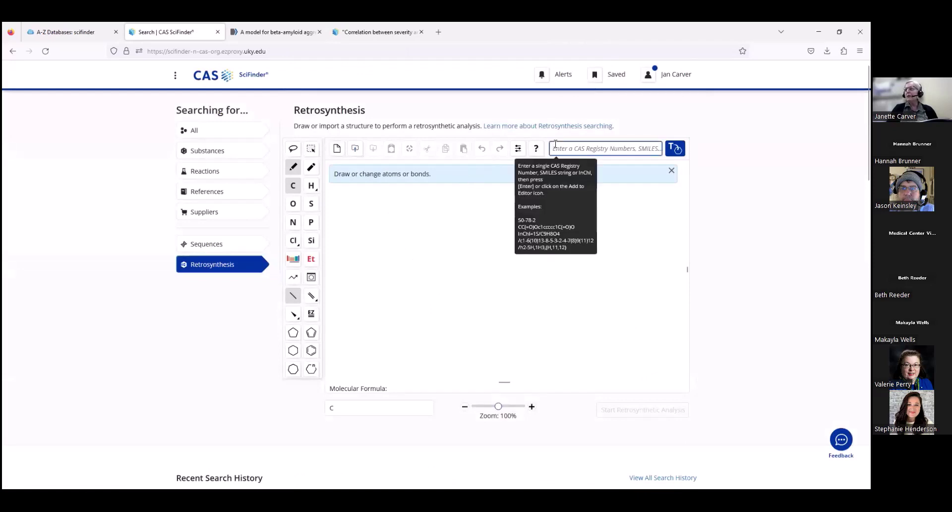
{"action": "right_click", "coordinate": [555, 145]}
{"action": "left_click", "coordinate": [575, 211]}
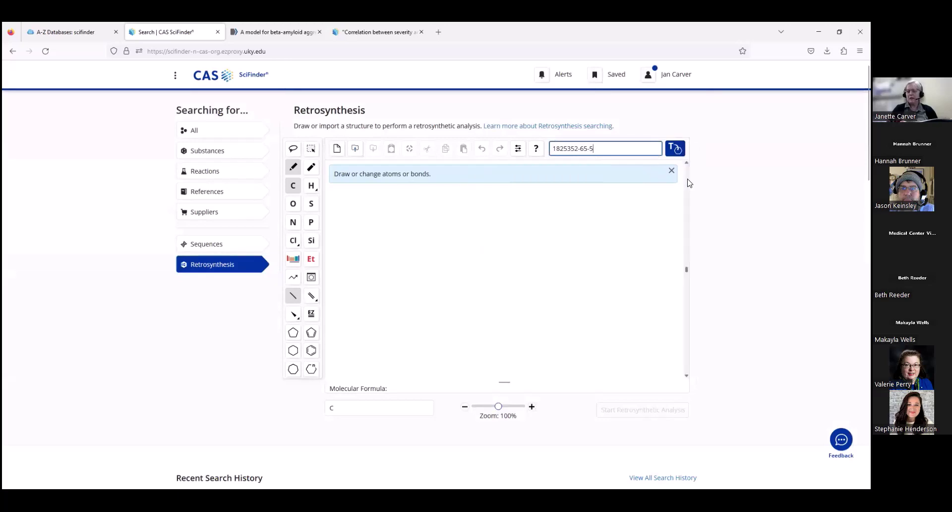
{"action": "key", "text": "Return"}
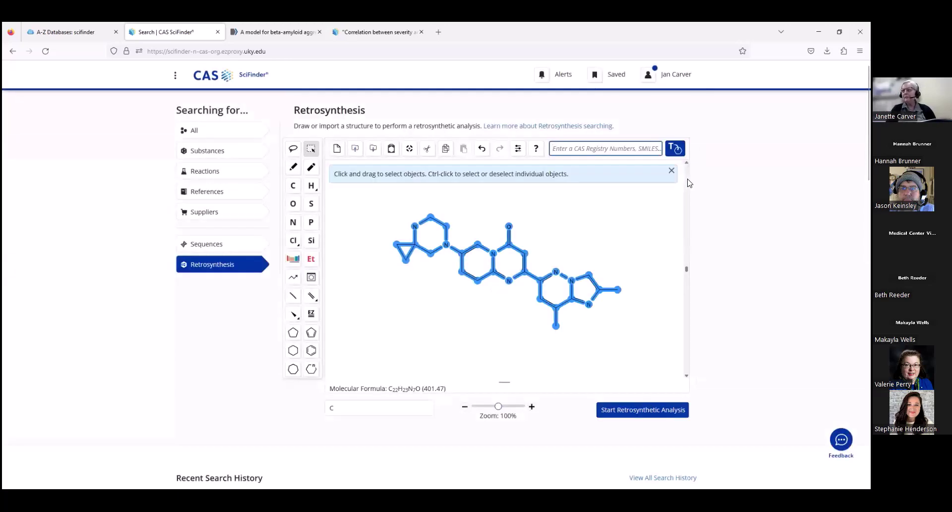
{"action": "left_click", "coordinate": [669, 411]}
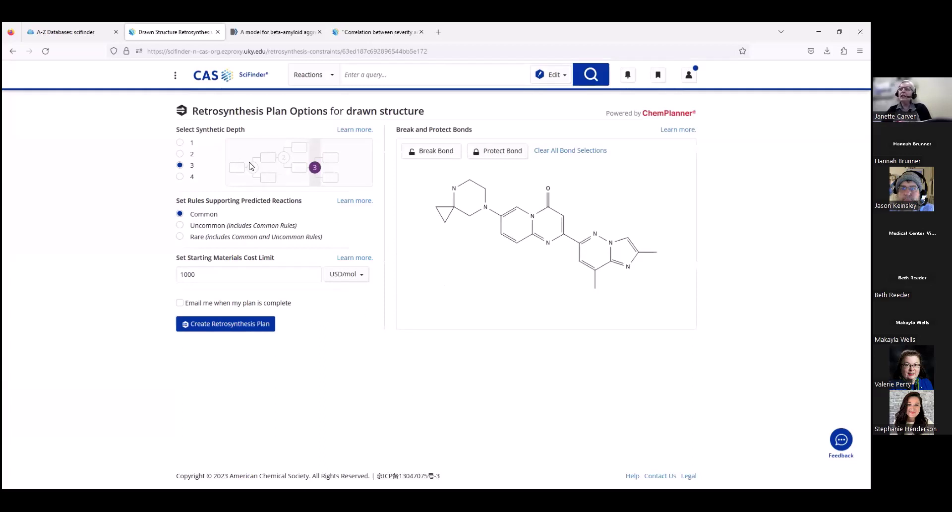
{"action": "left_click", "coordinate": [220, 323]}
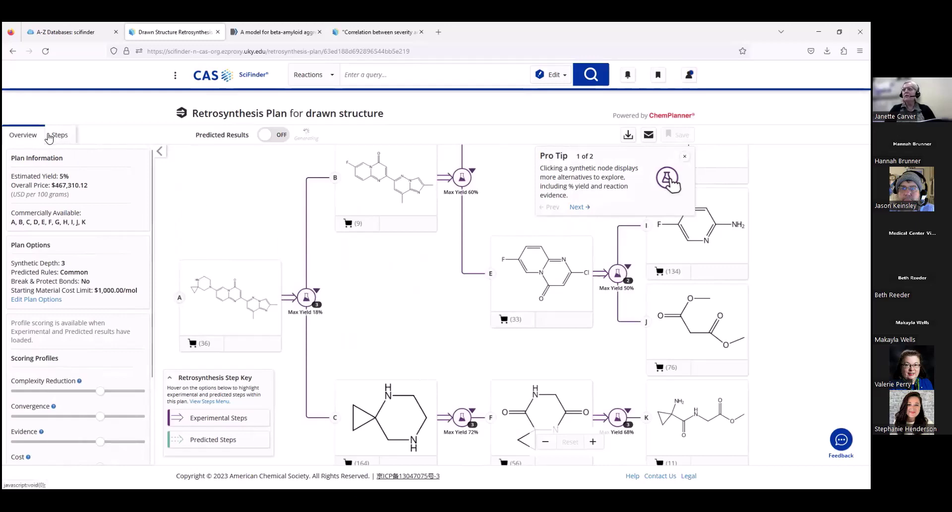
View the retrosynthesis plan's step list and the evidence options of compound B's synthetic node, then dismiss the Pro Tip.
{"action": "left_click", "coordinate": [59, 136]}
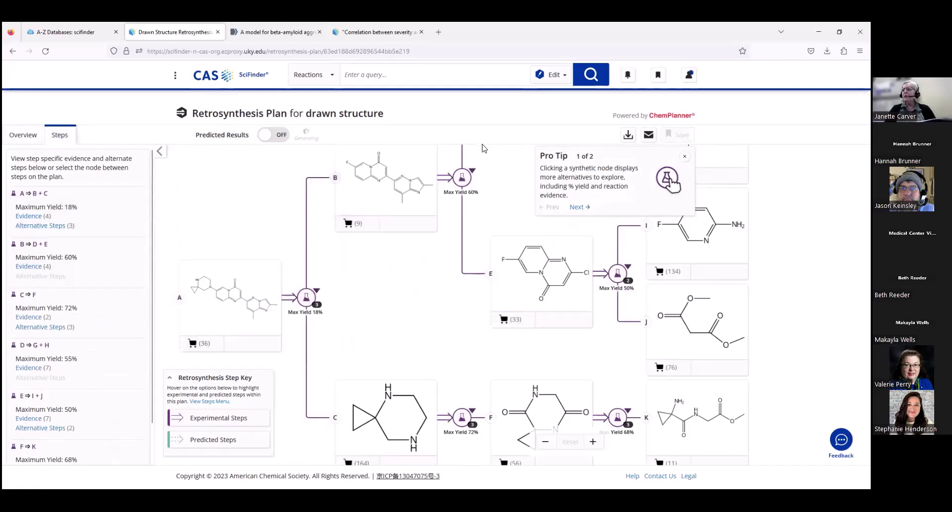
{"action": "left_click", "coordinate": [468, 183]}
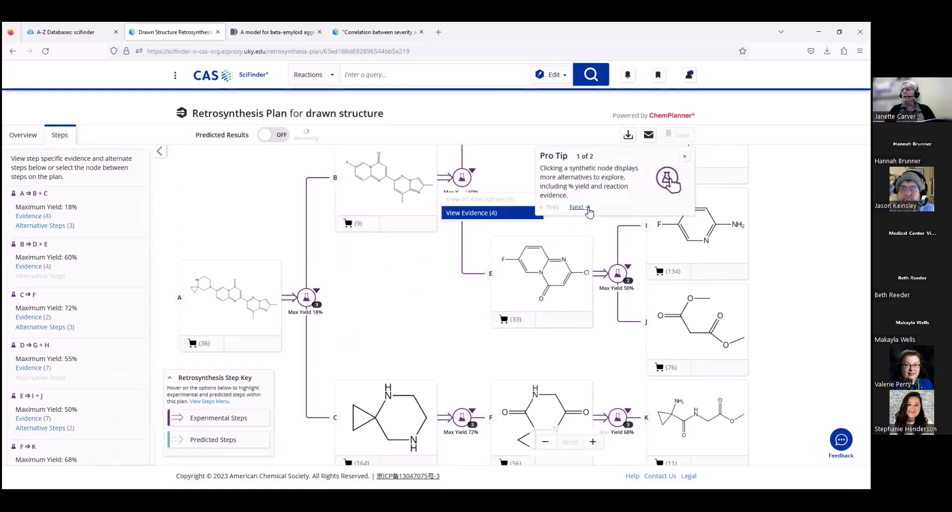
{"action": "left_click", "coordinate": [687, 157]}
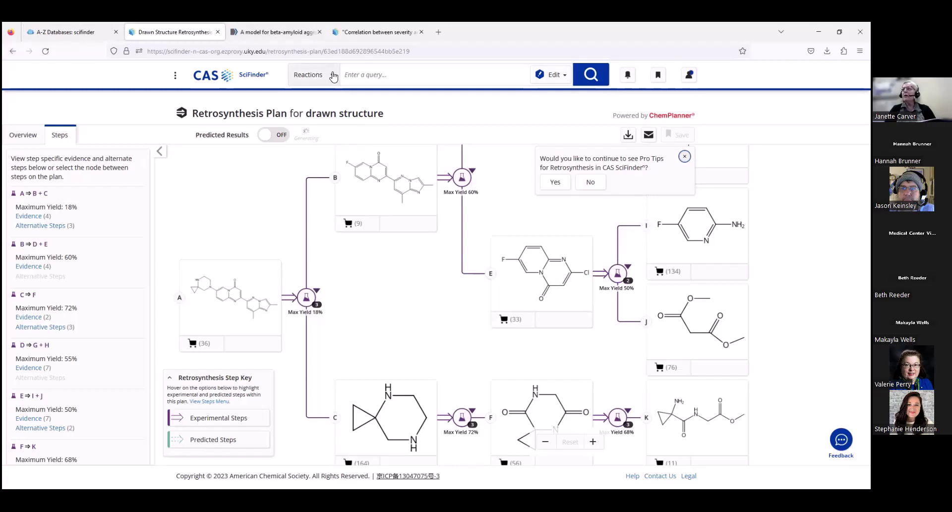
Search all result types for the drawn structure and close the beta-amyloid article's browser tab.
{"action": "left_click", "coordinate": [333, 76]}
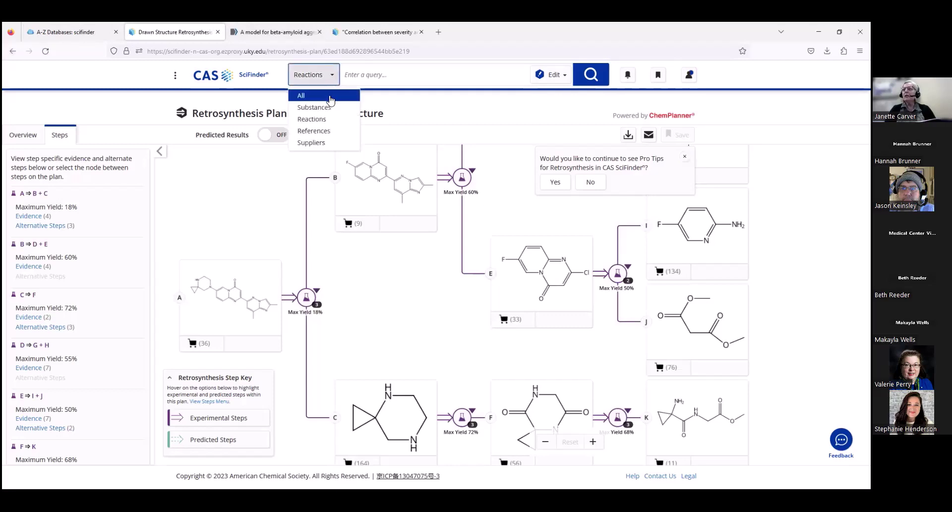
{"action": "left_click", "coordinate": [327, 96]}
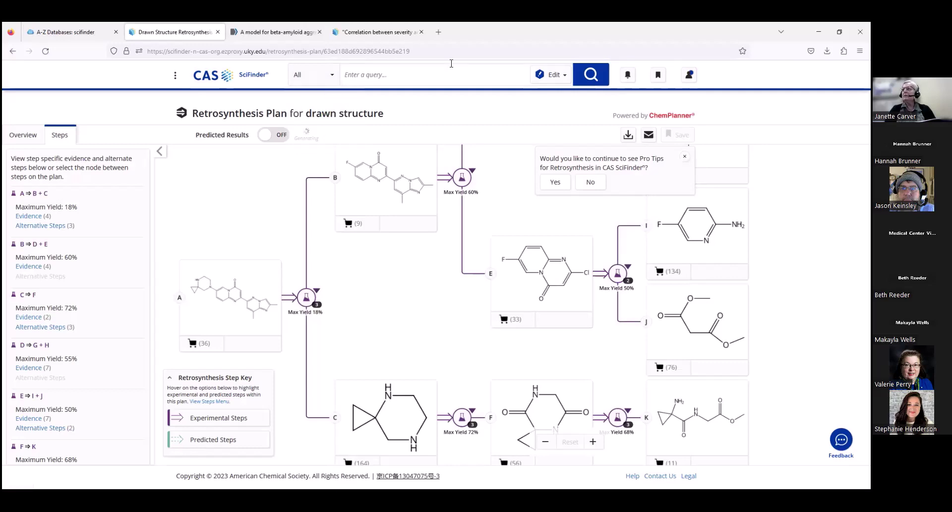
{"action": "left_click", "coordinate": [590, 75]}
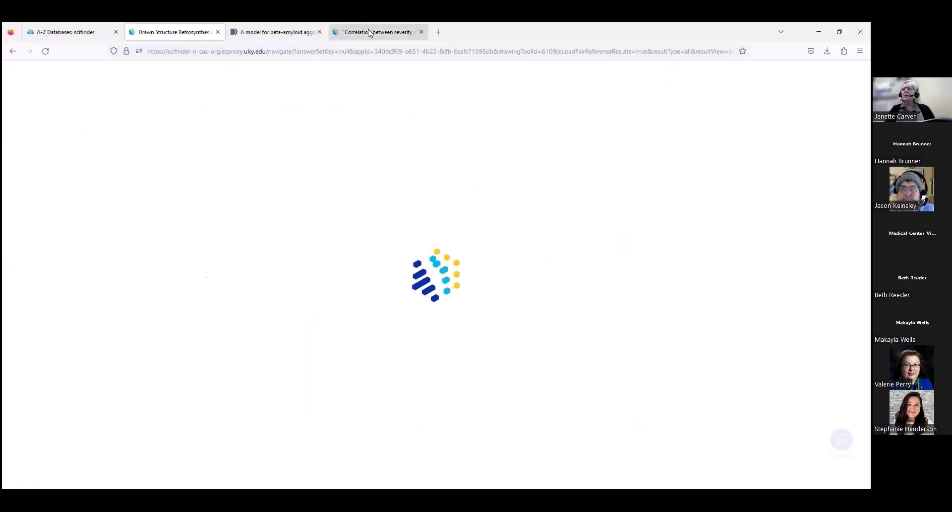
{"action": "left_click", "coordinate": [285, 37]}
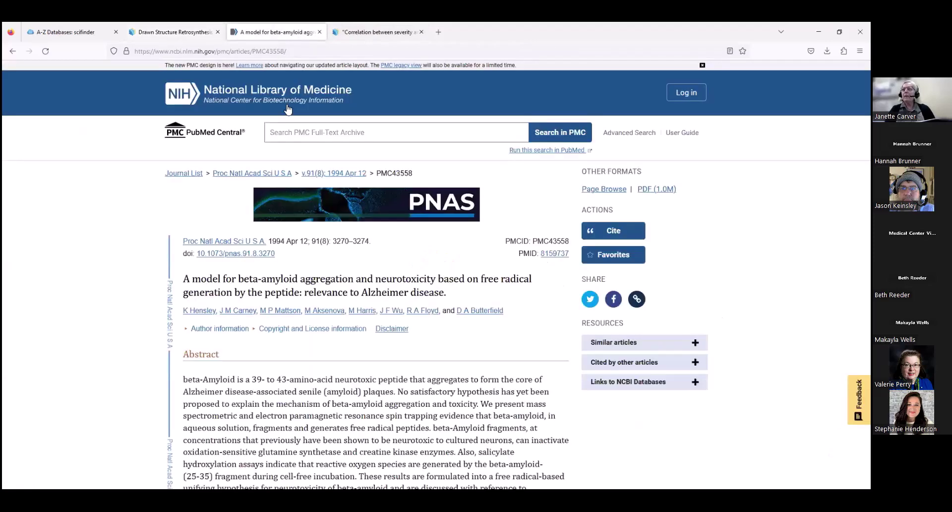
{"action": "left_click", "coordinate": [319, 33]}
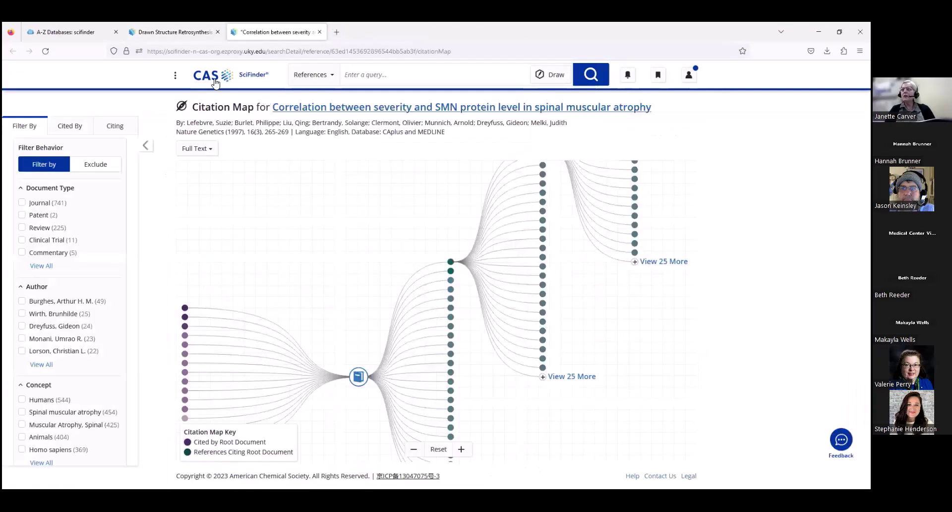
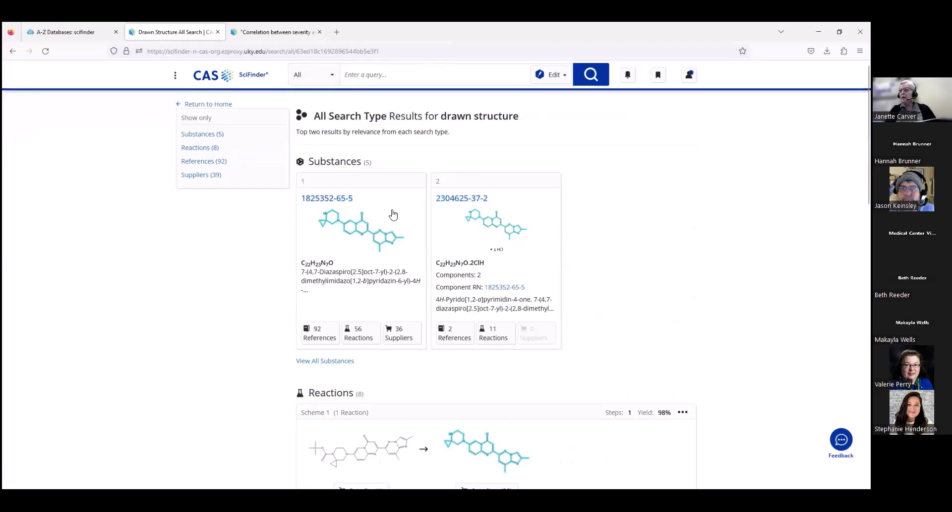
Return to the search home page and run a References search for "acid rain".
{"action": "left_click", "coordinate": [209, 105]}
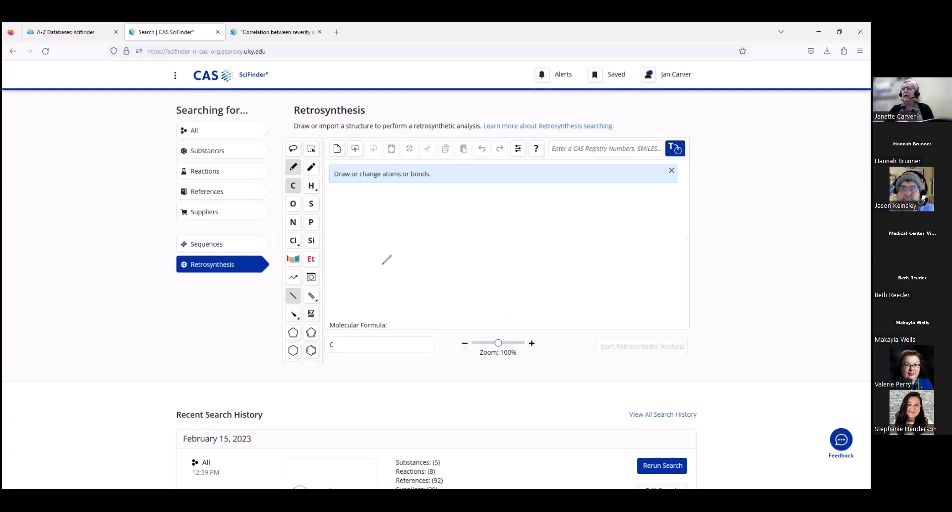
{"action": "left_click", "coordinate": [211, 133]}
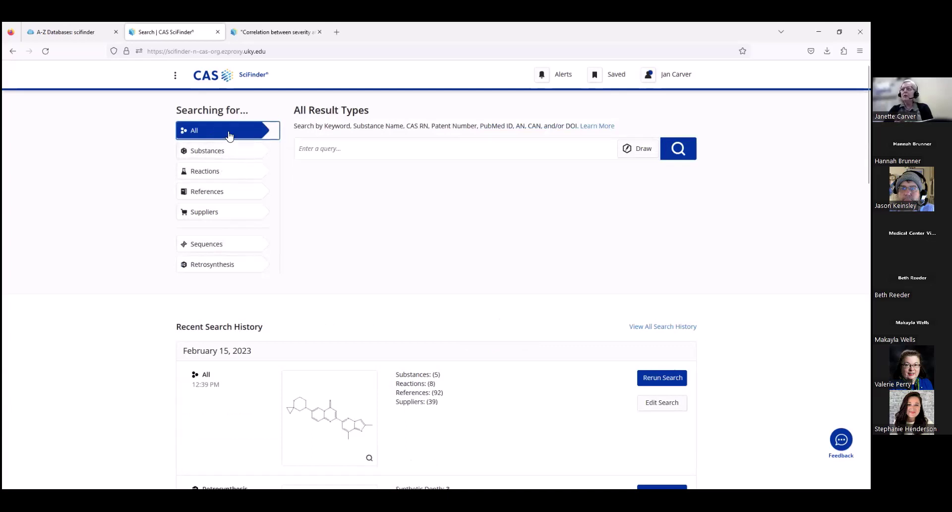
{"action": "left_click", "coordinate": [228, 191]}
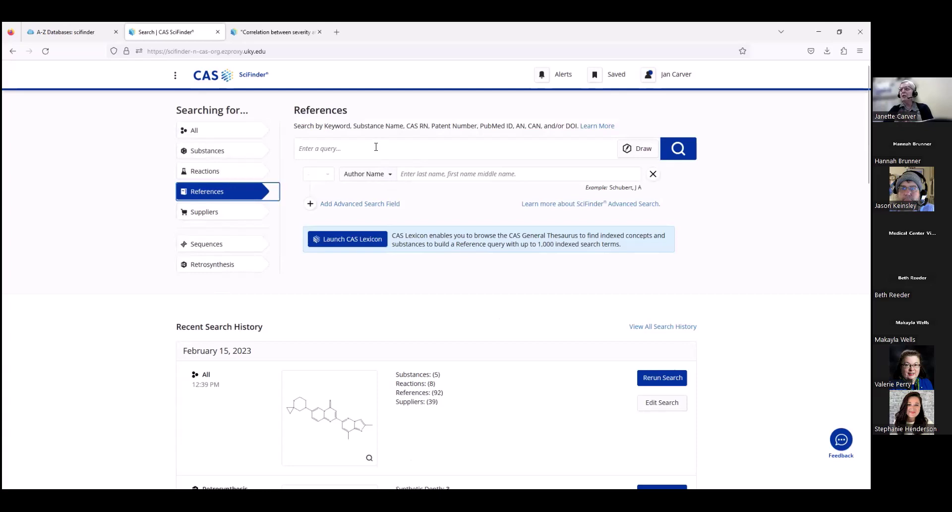
{"action": "left_click", "coordinate": [565, 150]}
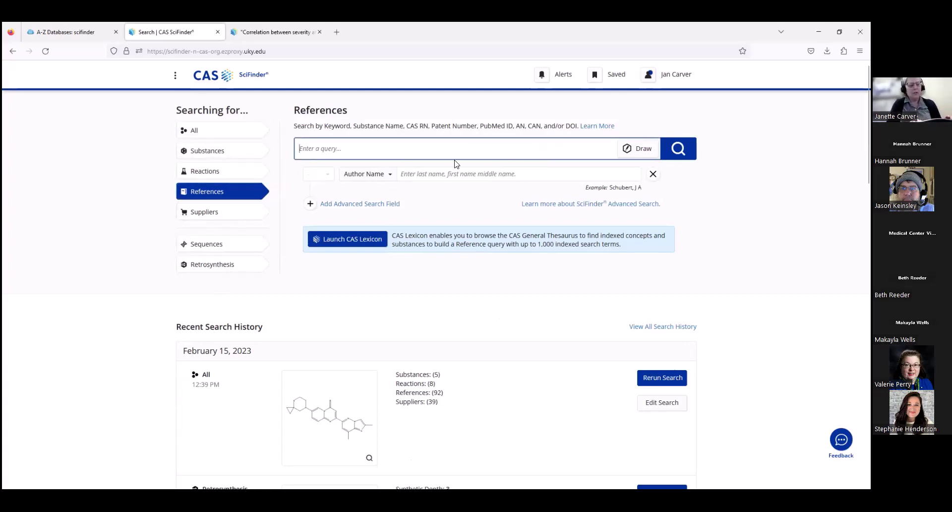
{"action": "type", "text": "acid rain"}
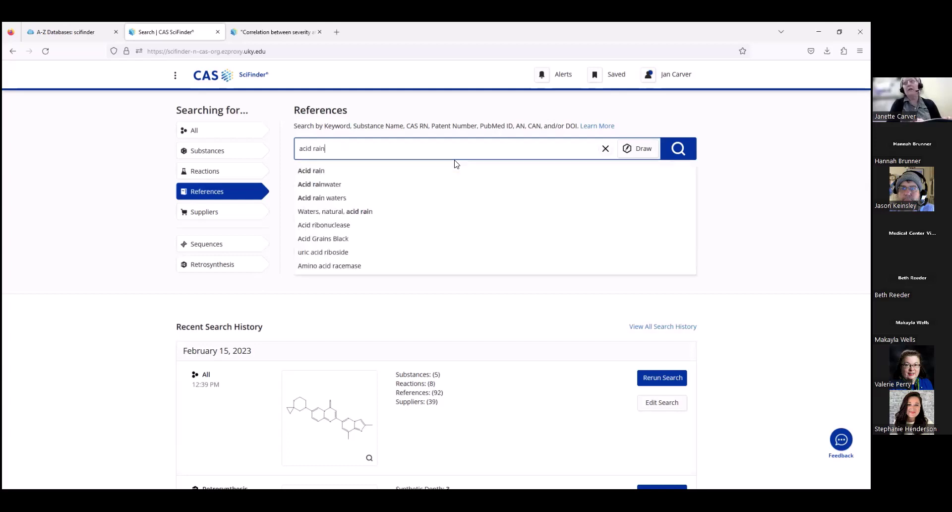
{"action": "key", "text": "Return"}
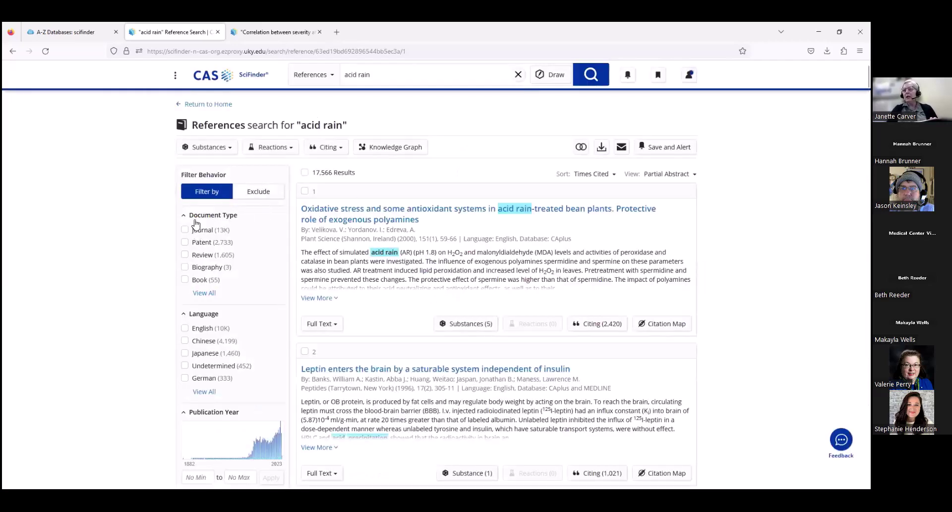
Filter the acid rain references to the Patent document type and look over the first patents.
{"action": "left_click", "coordinate": [184, 243]}
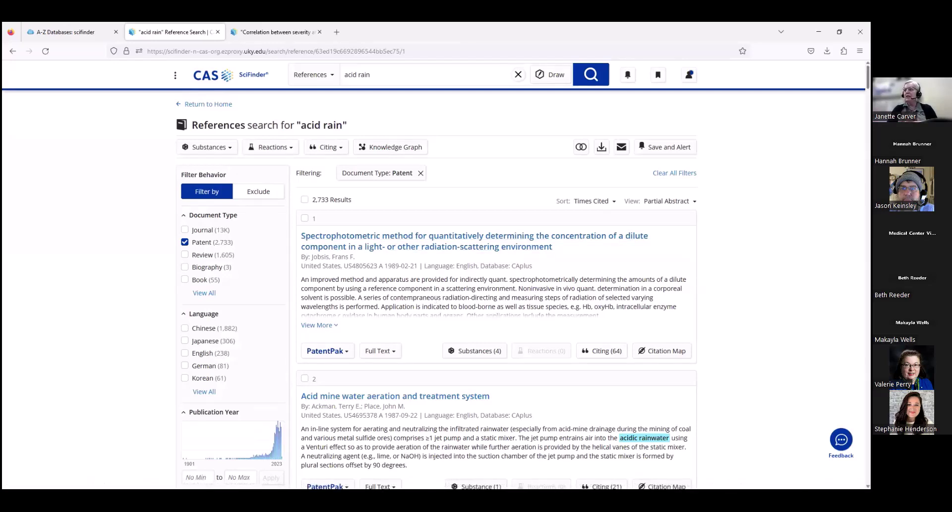
{"action": "scroll", "coordinate": [496, 298], "scroll_direction": "down", "scroll_amount": 2}
{"action": "scroll", "coordinate": [495, 298], "scroll_direction": "up", "scroll_amount": 2}
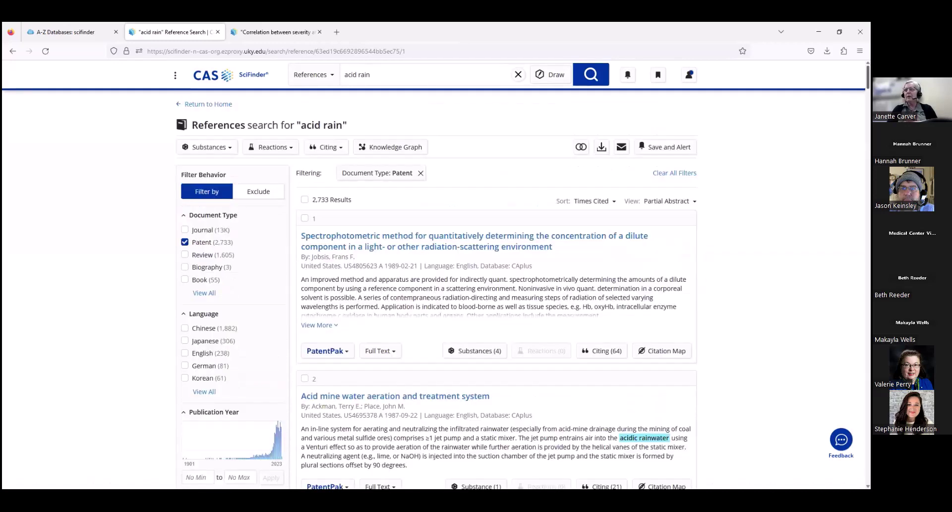
{"action": "scroll", "coordinate": [496, 298], "scroll_direction": "down", "scroll_amount": 2}
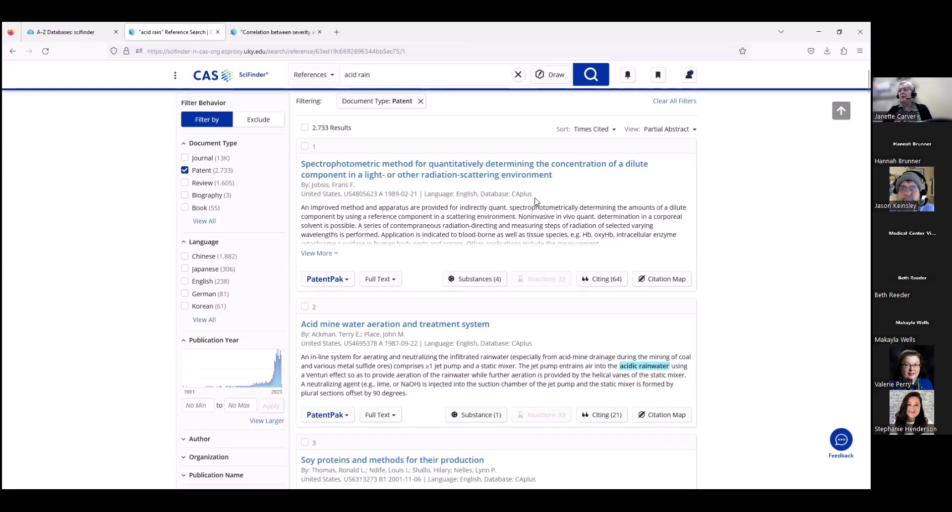
Open the record of patent US4805623 from its PatentPak options, review its patent family and return to the results.
{"action": "left_click", "coordinate": [349, 280]}
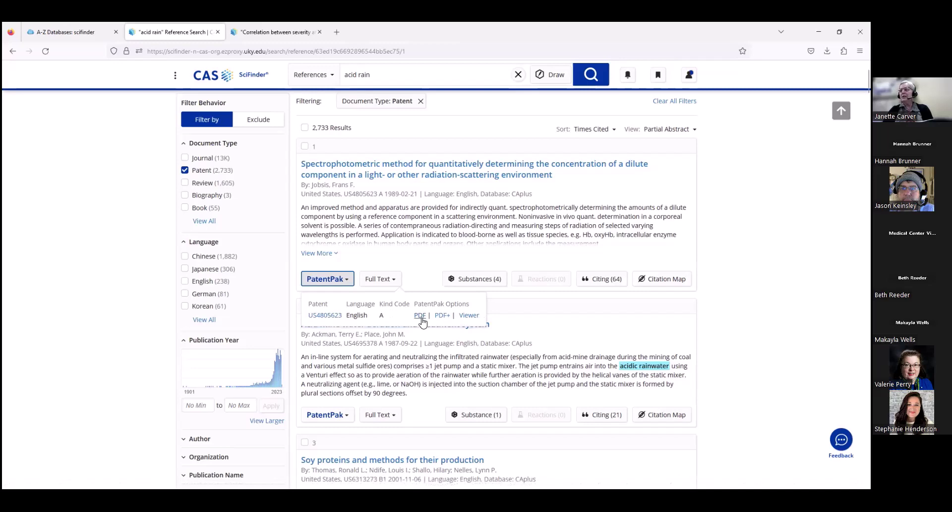
{"action": "left_click", "coordinate": [327, 316]}
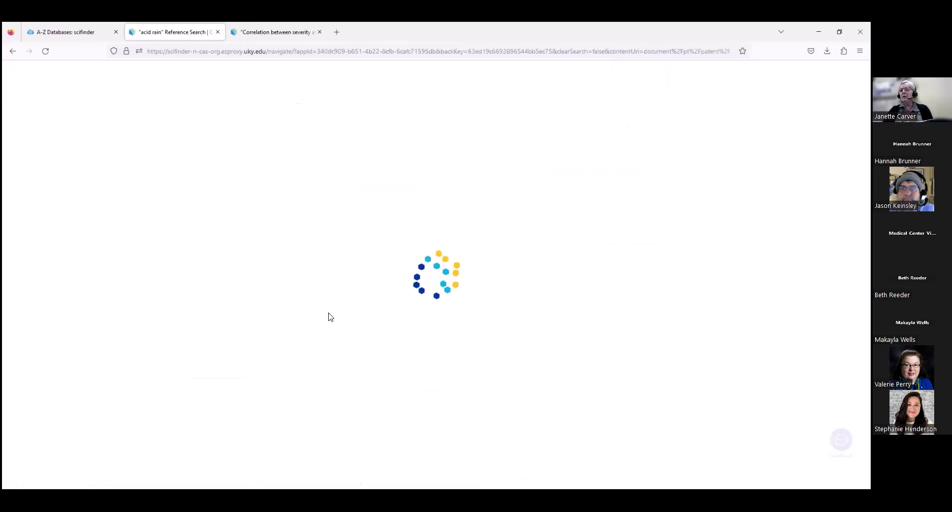
{"action": "scroll", "coordinate": [330, 316], "scroll_direction": "down", "scroll_amount": 5}
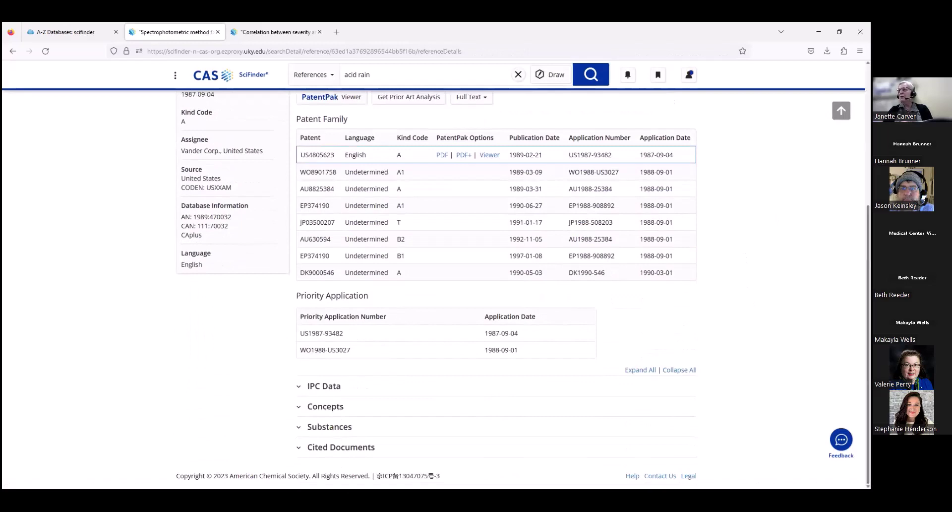
{"action": "scroll", "coordinate": [488, 145], "scroll_direction": "up", "scroll_amount": 3}
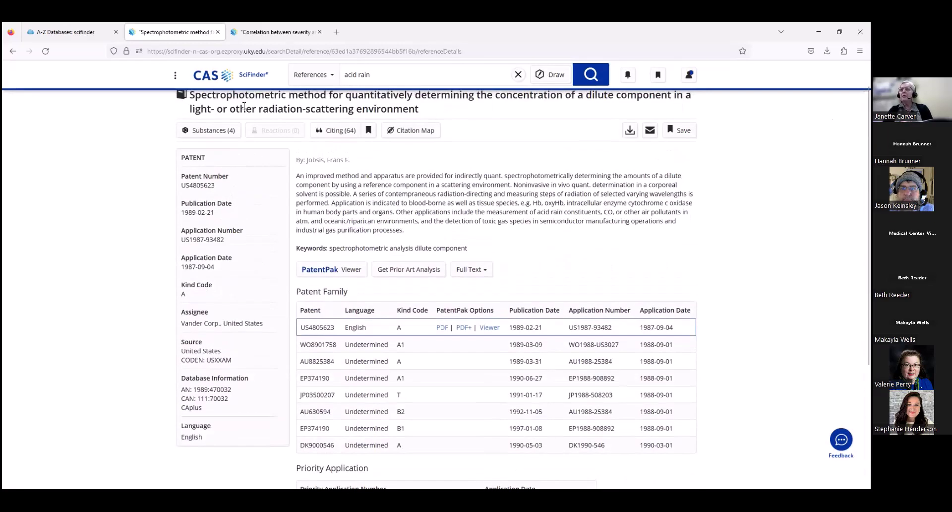
{"action": "left_click", "coordinate": [12, 51]}
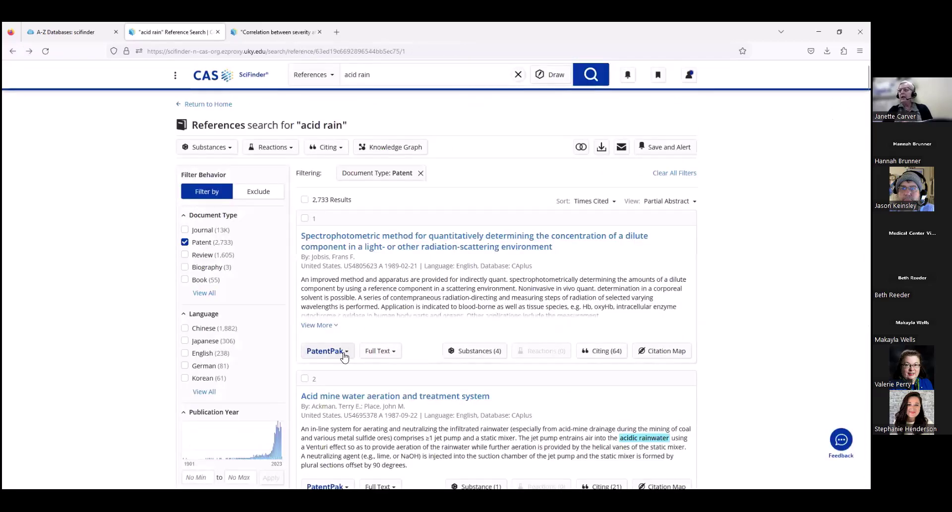
Try to open the PatentPak PDF of patent US4805623.
{"action": "left_click", "coordinate": [344, 353]}
{"action": "left_click", "coordinate": [418, 387]}
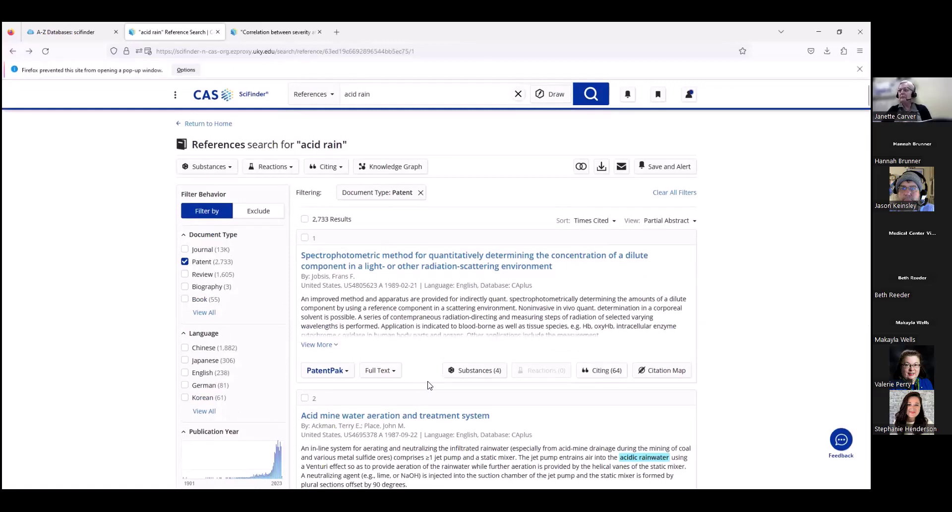
{"action": "left_click", "coordinate": [346, 372]}
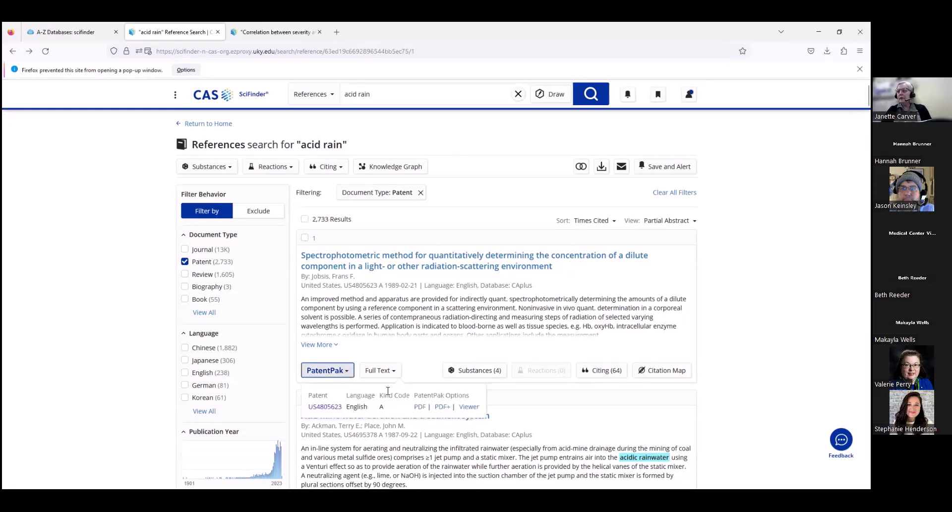
{"action": "left_click", "coordinate": [418, 407]}
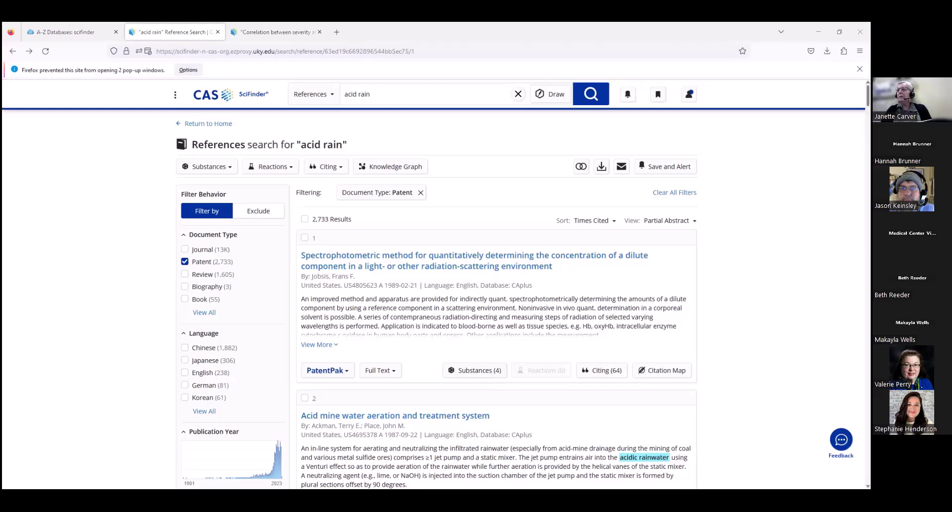
Open the record of patent US6313273, "Soy proteins and methods for their production", from its PatentPak options.
{"action": "scroll", "coordinate": [496, 297], "scroll_direction": "down", "scroll_amount": 2}
{"action": "scroll", "coordinate": [496, 297], "scroll_direction": "down", "scroll_amount": 4}
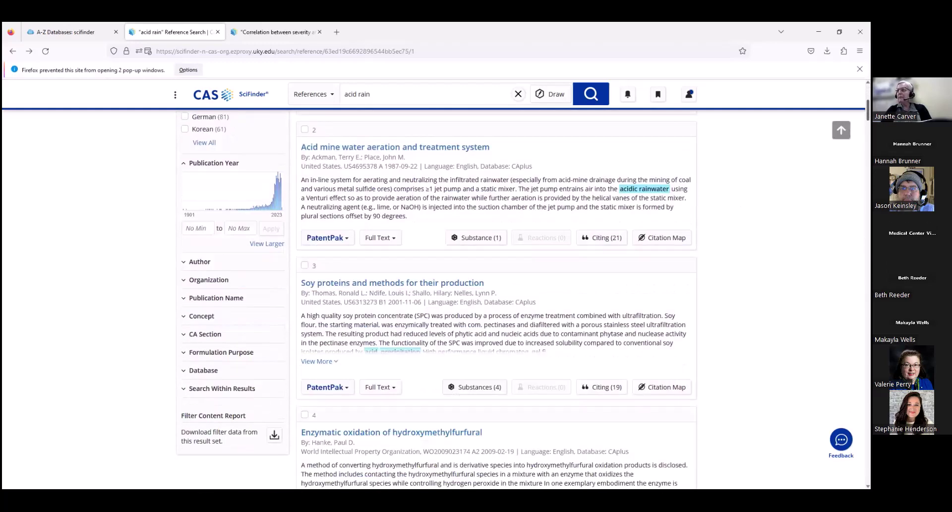
{"action": "scroll", "coordinate": [496, 297], "scroll_direction": "down", "scroll_amount": 2}
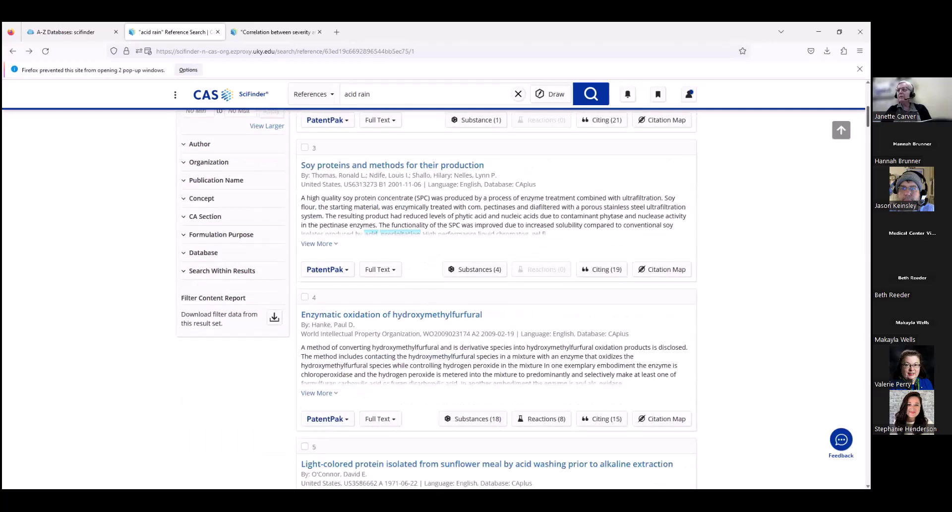
{"action": "scroll", "coordinate": [496, 298], "scroll_direction": "up", "scroll_amount": 3}
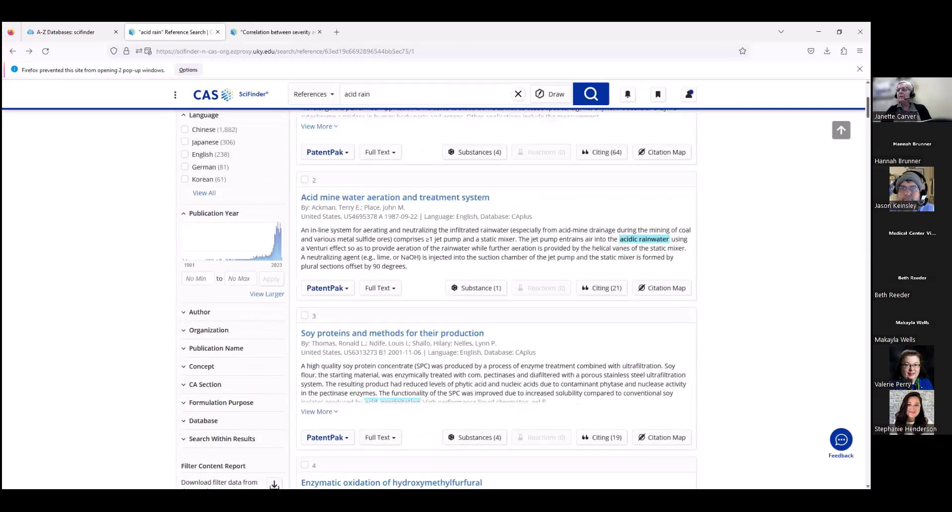
{"action": "left_click", "coordinate": [348, 437]}
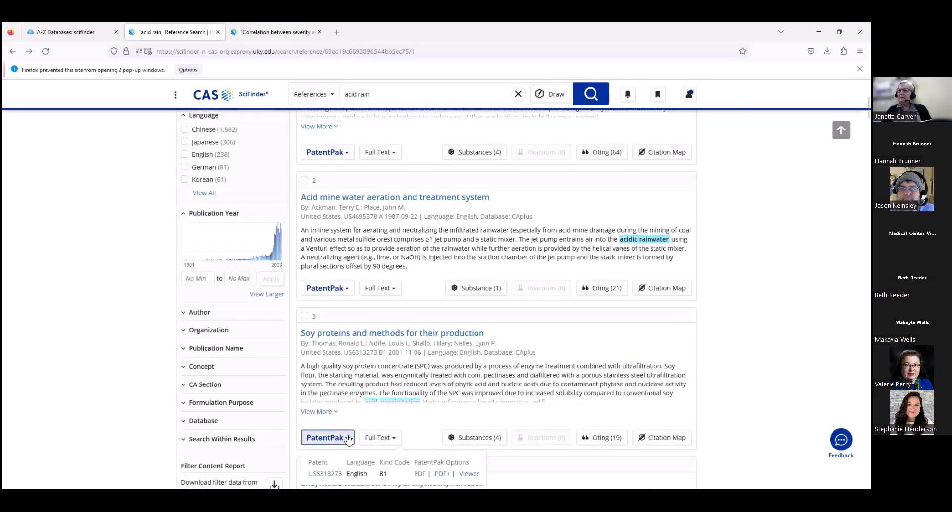
{"action": "left_click", "coordinate": [349, 438]}
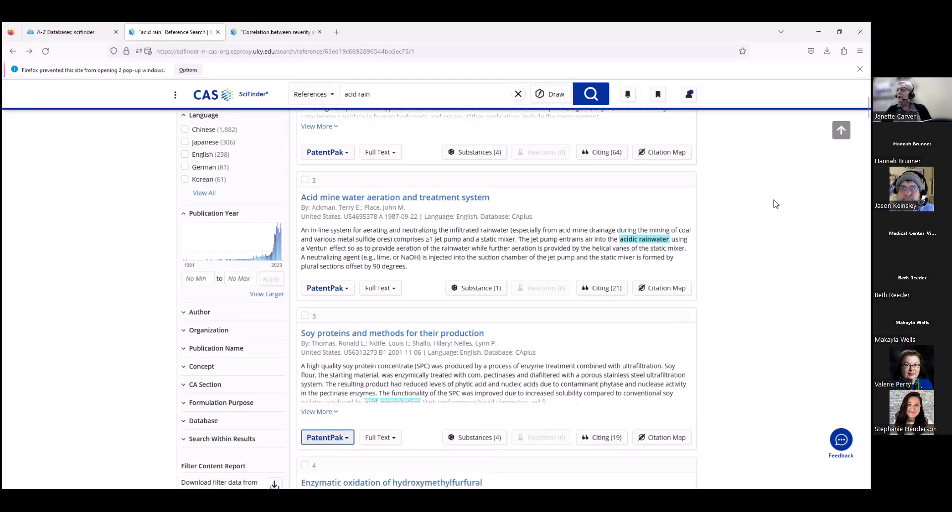
{"action": "scroll", "coordinate": [496, 297], "scroll_direction": "down", "scroll_amount": 4}
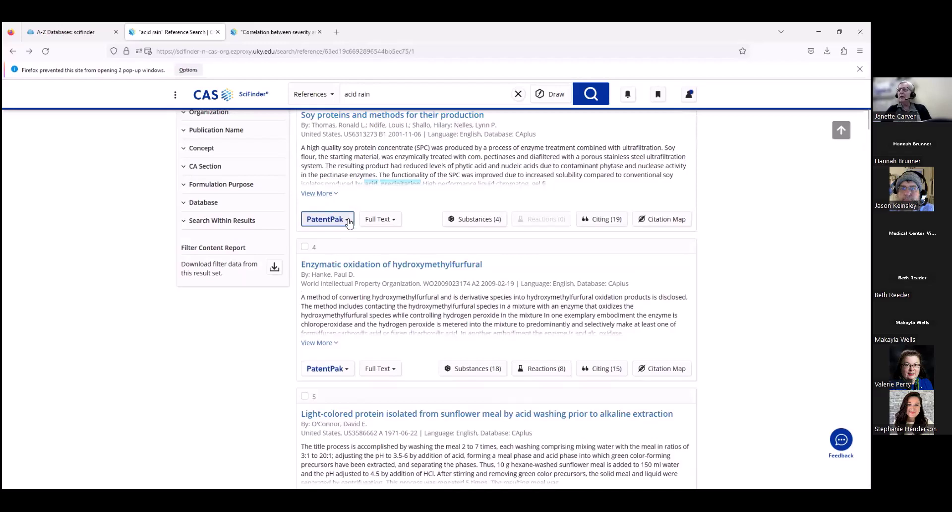
{"action": "left_click", "coordinate": [346, 224]}
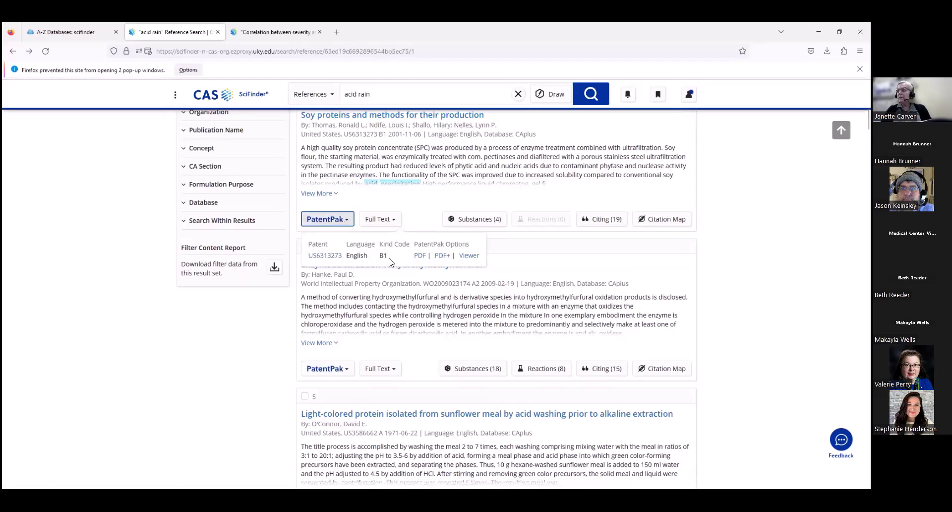
{"action": "left_click", "coordinate": [316, 257]}
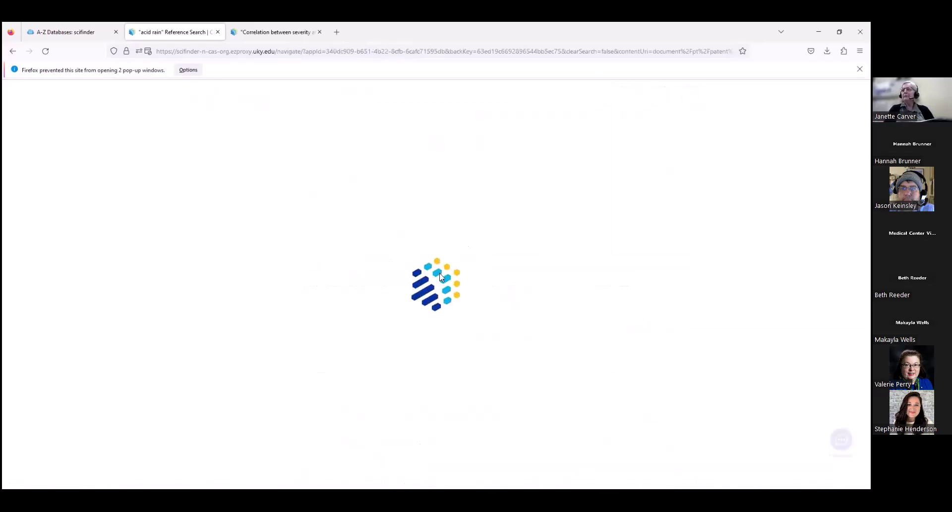
Expand the IPC Data and Substances sections of the patent record and review the classification codes and substances.
{"action": "scroll", "coordinate": [563, 245], "scroll_direction": "down", "scroll_amount": 1}
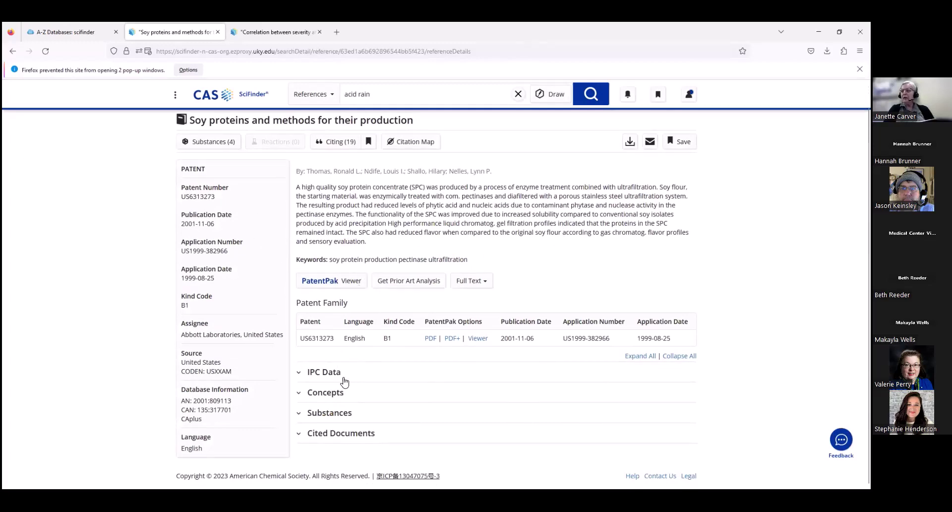
{"action": "left_click", "coordinate": [297, 379]}
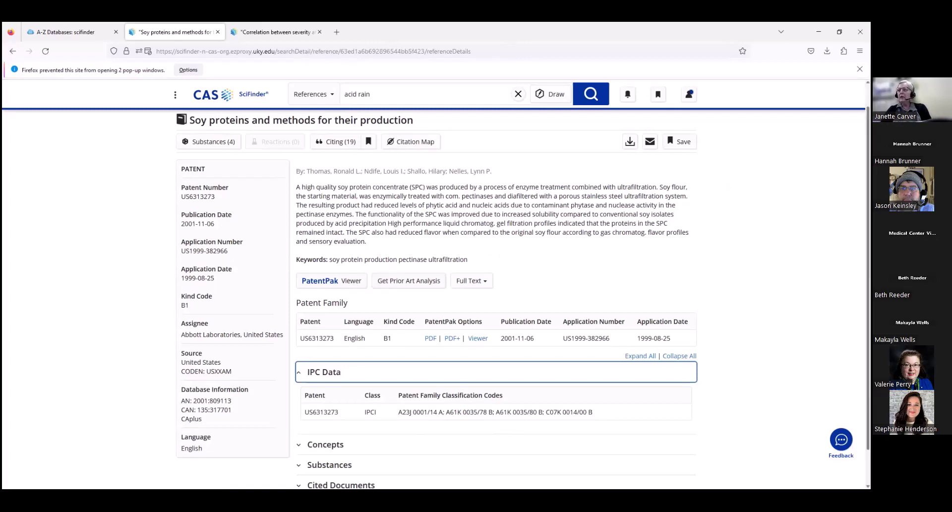
{"action": "scroll", "coordinate": [520, 298], "scroll_direction": "down", "scroll_amount": 3}
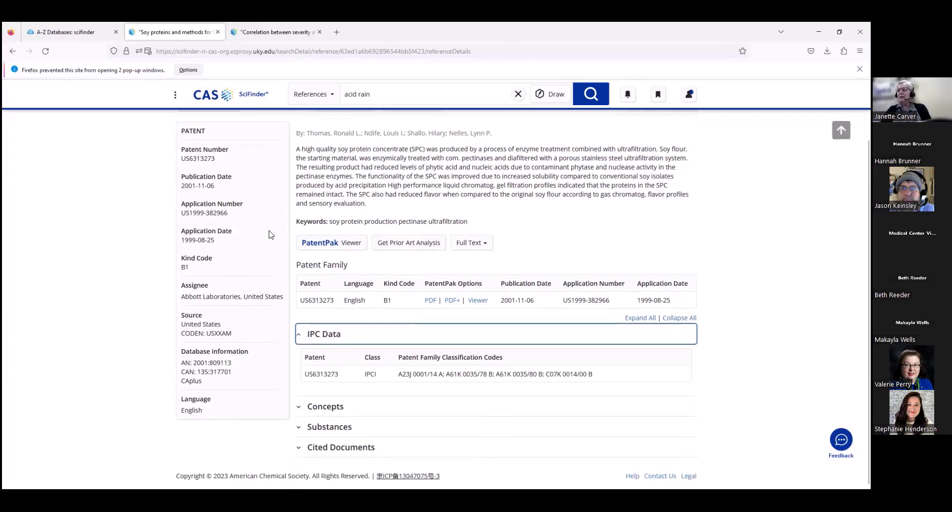
{"action": "left_click", "coordinate": [299, 430]}
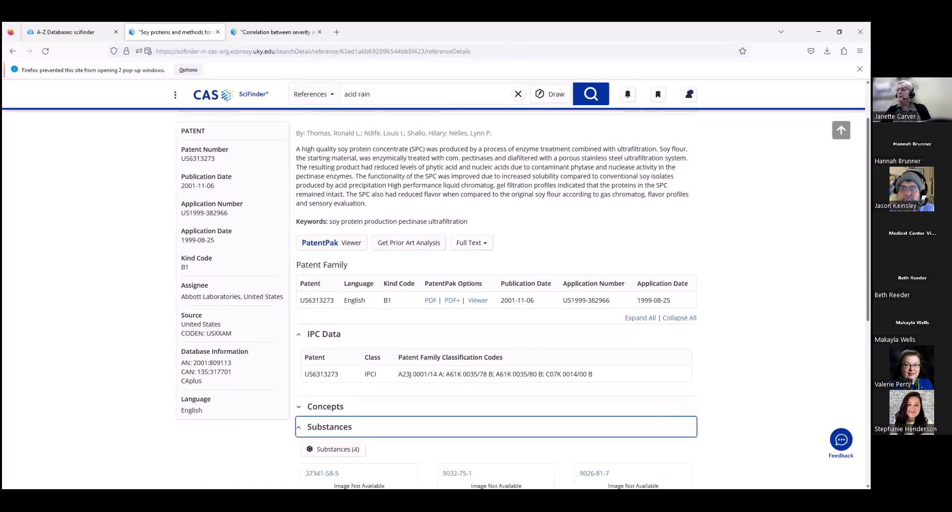
{"action": "scroll", "coordinate": [521, 298], "scroll_direction": "down", "scroll_amount": 5}
{"action": "scroll", "coordinate": [521, 297], "scroll_direction": "up", "scroll_amount": 1}
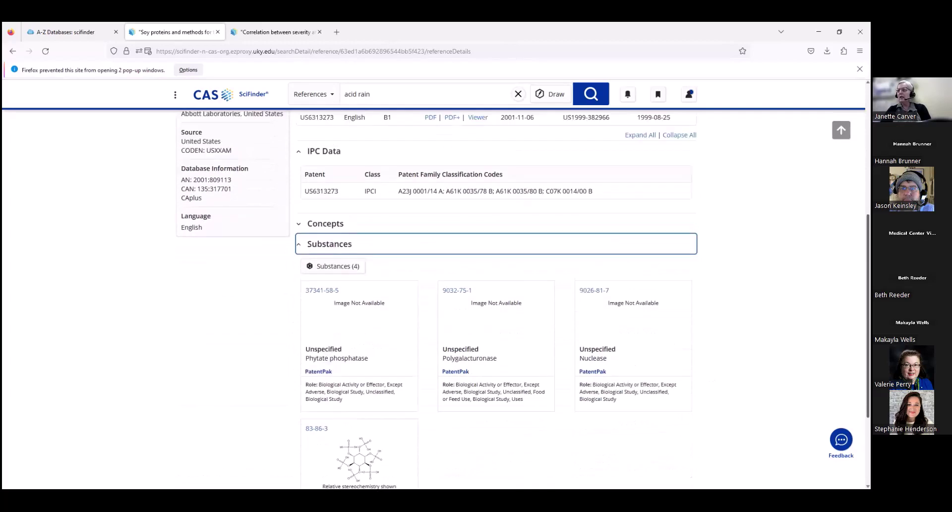
{"action": "scroll", "coordinate": [520, 298], "scroll_direction": "down", "scroll_amount": 2}
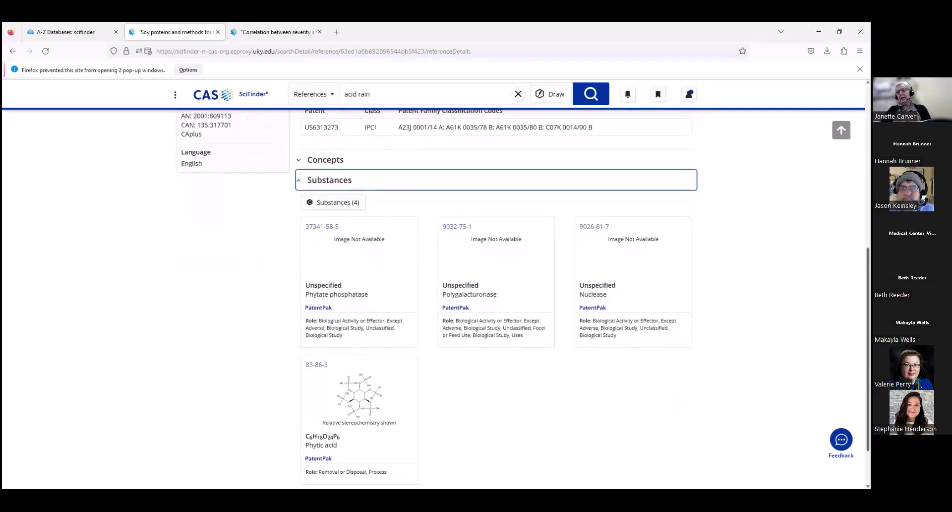
{"action": "scroll", "coordinate": [520, 298], "scroll_direction": "down", "scroll_amount": 1}
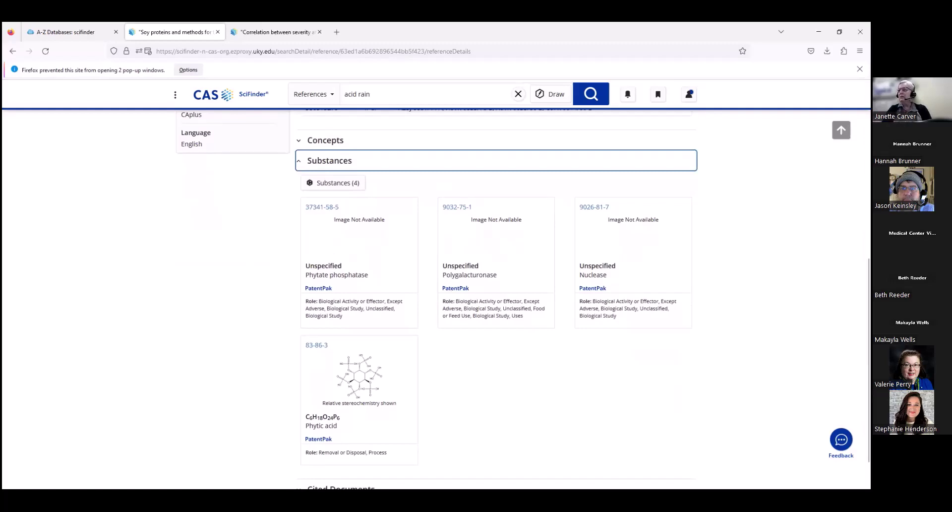
{"action": "scroll", "coordinate": [523, 299], "scroll_direction": "up", "scroll_amount": 7}
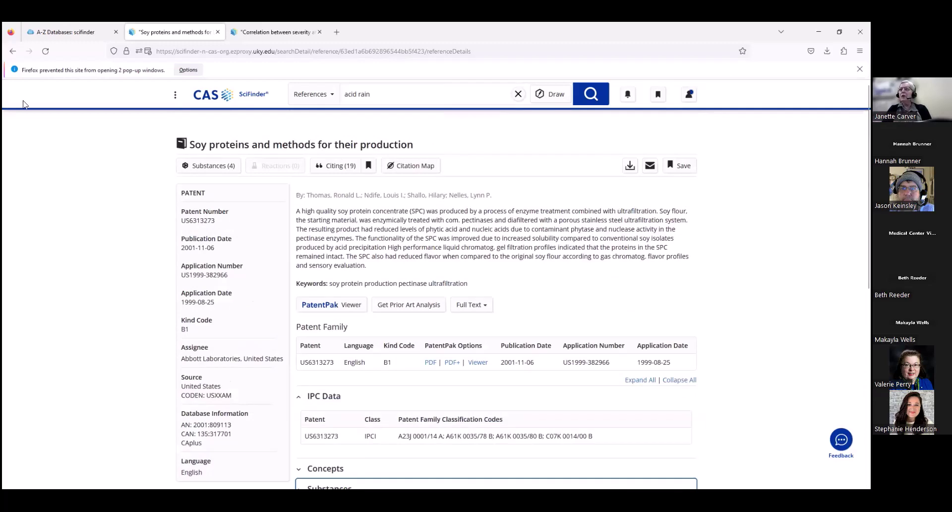
Return to the acid rain patent results and look at the options for getting substances from the references.
{"action": "left_click", "coordinate": [16, 55]}
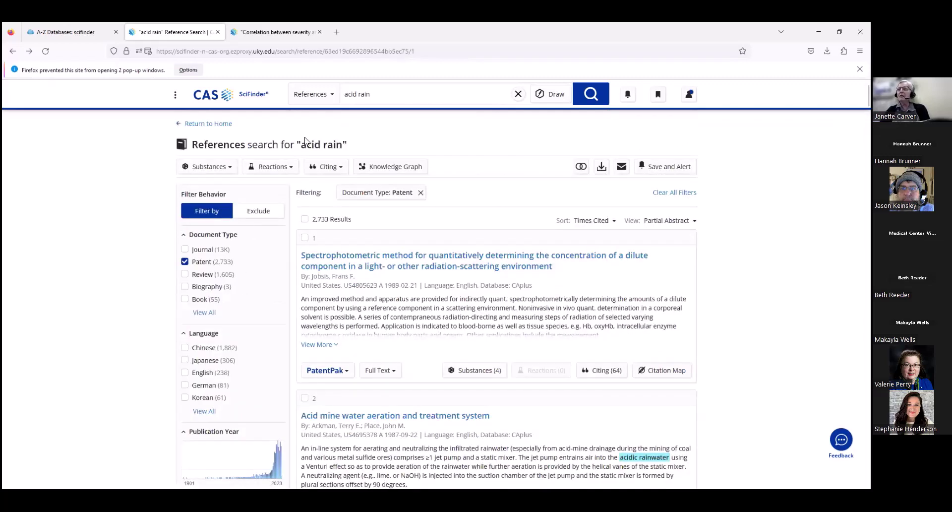
{"action": "left_click", "coordinate": [231, 172]}
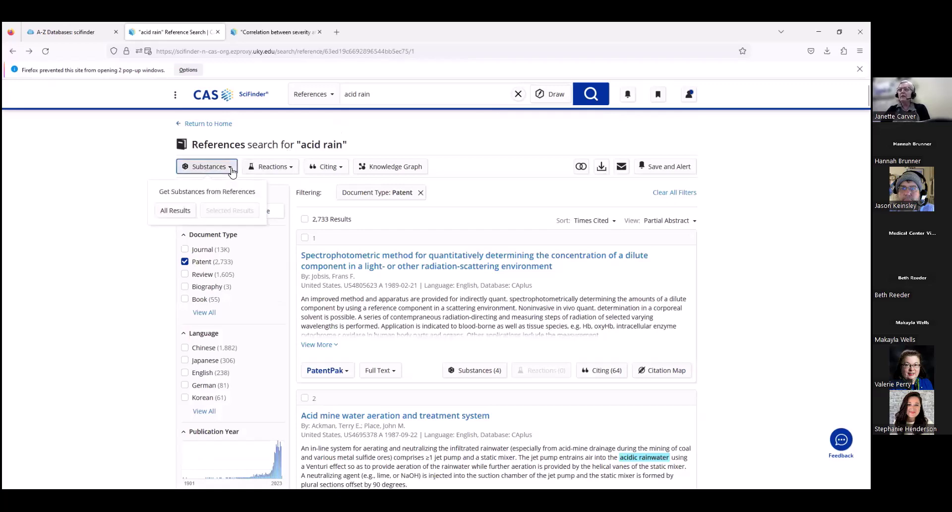
{"action": "left_click", "coordinate": [496, 196]}
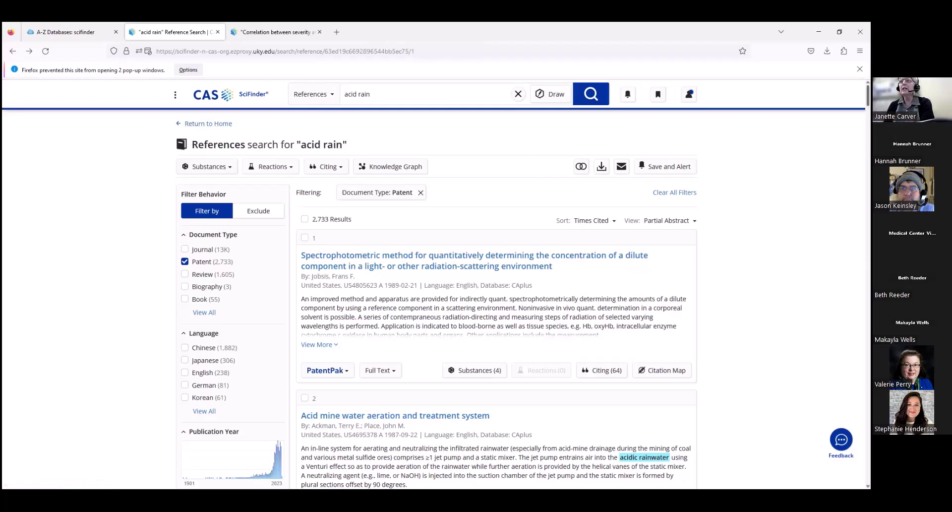
Filter the acid rain patents to the CA Section Food and Feed Chemistry and look over the first results.
{"action": "scroll", "coordinate": [495, 298], "scroll_direction": "down", "scroll_amount": 5}
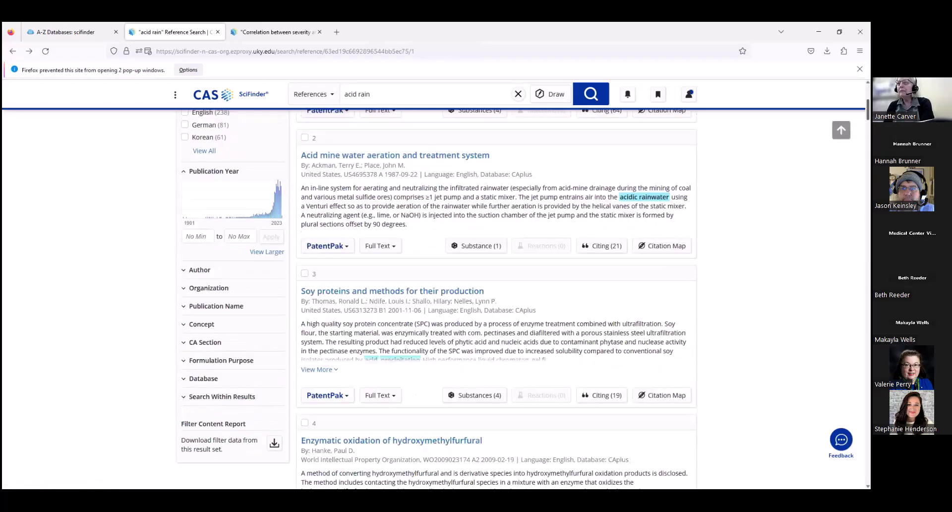
{"action": "scroll", "coordinate": [496, 297], "scroll_direction": "down", "scroll_amount": 3}
{"action": "scroll", "coordinate": [496, 297], "scroll_direction": "up", "scroll_amount": 3}
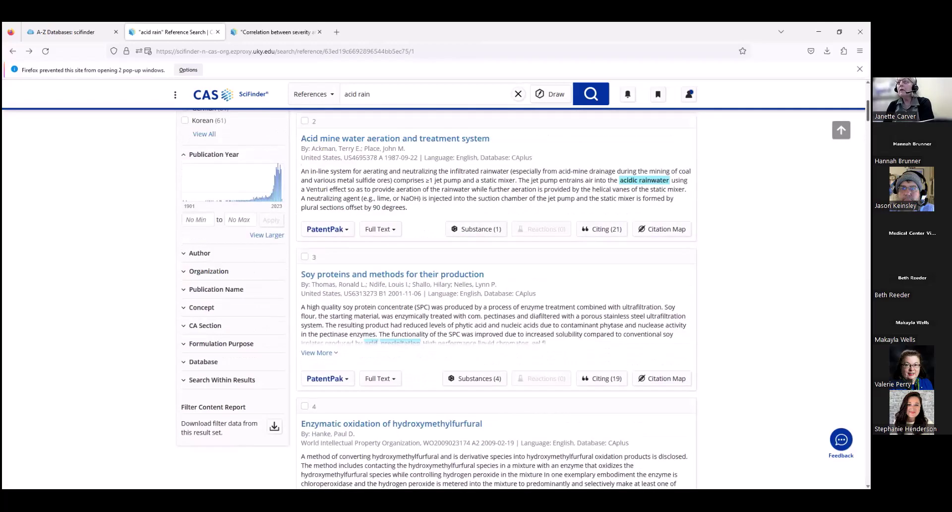
{"action": "scroll", "coordinate": [444, 198], "scroll_direction": "up", "scroll_amount": 2}
{"action": "scroll", "coordinate": [444, 198], "scroll_direction": "down", "scroll_amount": 2}
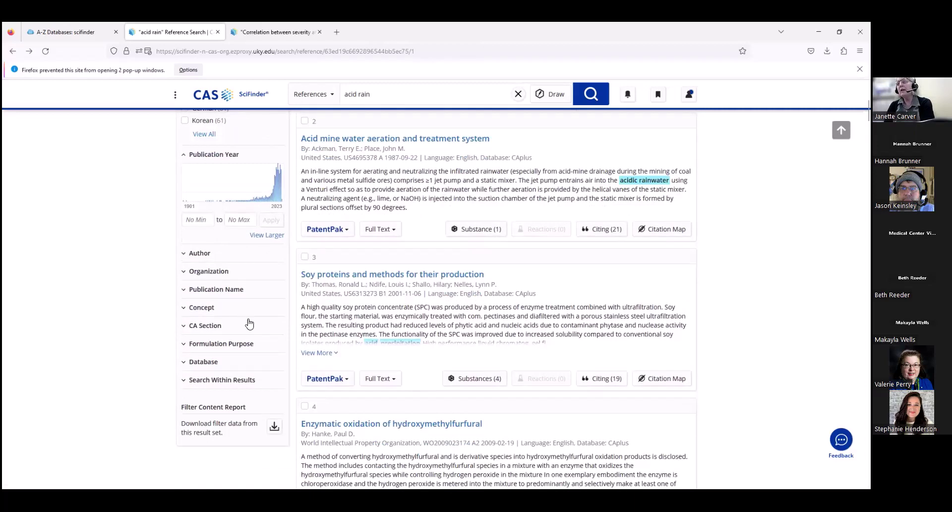
{"action": "left_click", "coordinate": [184, 327]}
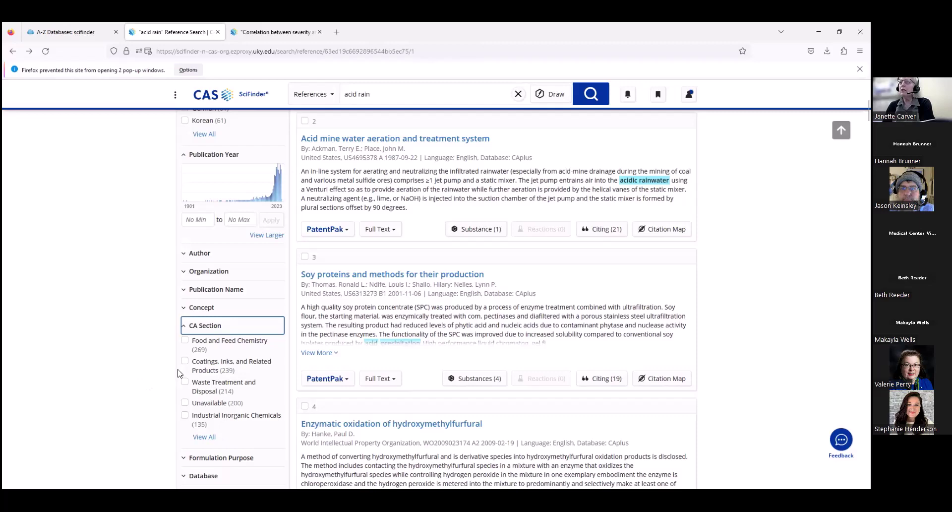
{"action": "left_click", "coordinate": [184, 341]}
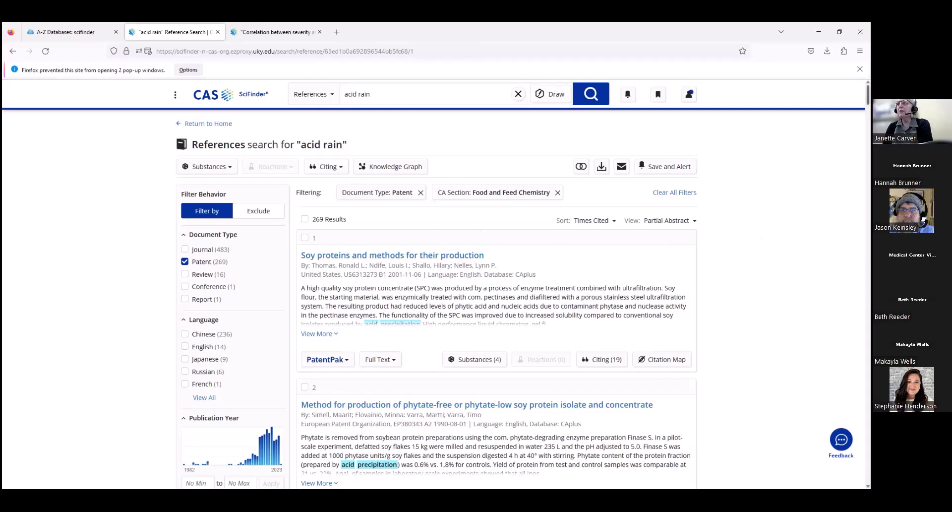
{"action": "scroll", "coordinate": [496, 298], "scroll_direction": "down", "scroll_amount": 3}
{"action": "scroll", "coordinate": [496, 297], "scroll_direction": "down", "scroll_amount": 3}
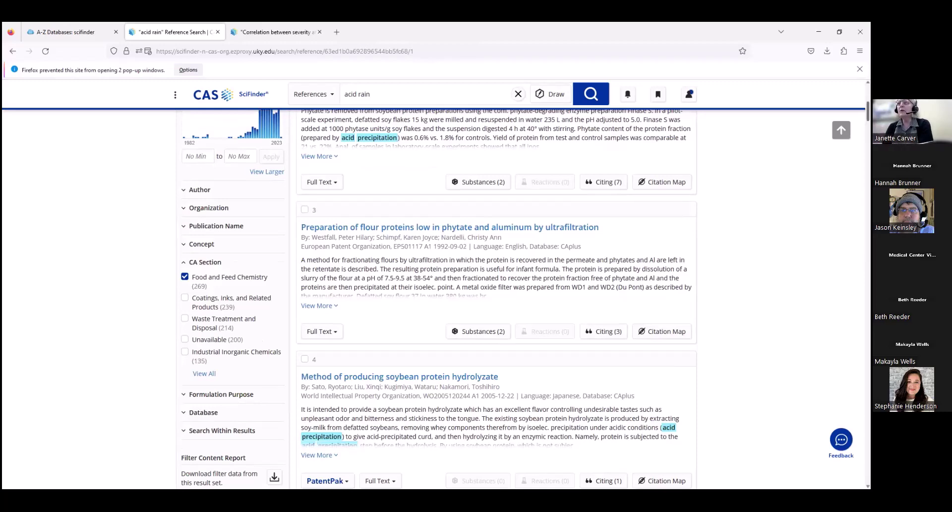
{"action": "scroll", "coordinate": [496, 297], "scroll_direction": "up", "scroll_amount": 3}
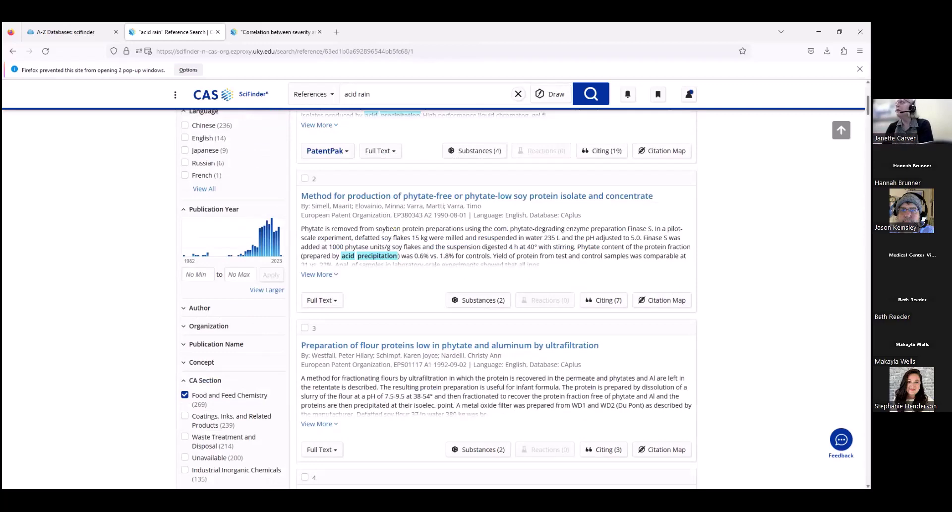
{"action": "scroll", "coordinate": [496, 298], "scroll_direction": "up", "scroll_amount": 5}
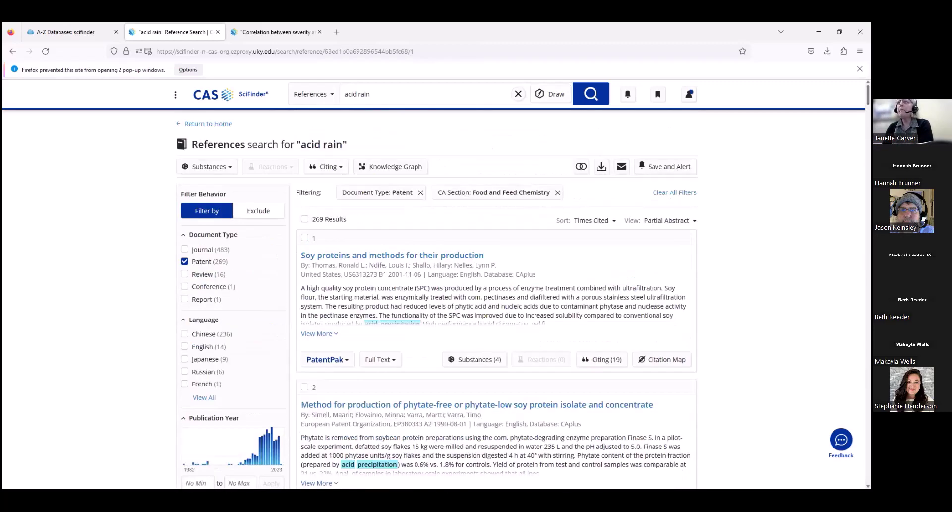
Return to the search home page, switch to the Substances search and look through the recent search history.
{"action": "left_click", "coordinate": [285, 124]}
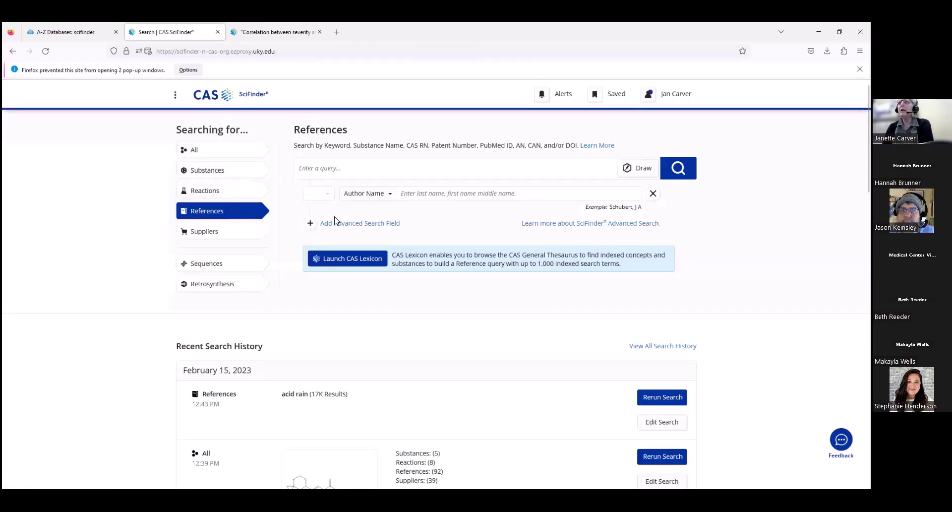
{"action": "left_click", "coordinate": [226, 182]}
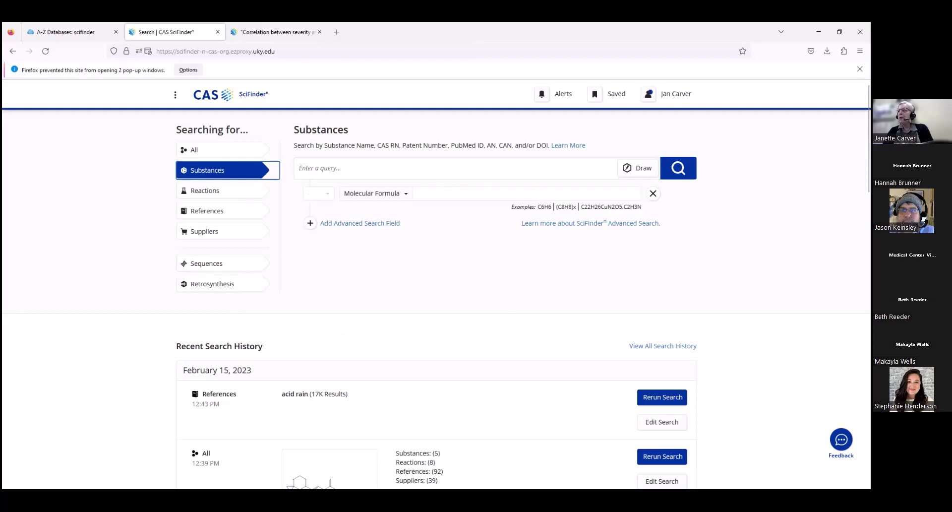
{"action": "scroll", "coordinate": [436, 297], "scroll_direction": "down", "scroll_amount": 5}
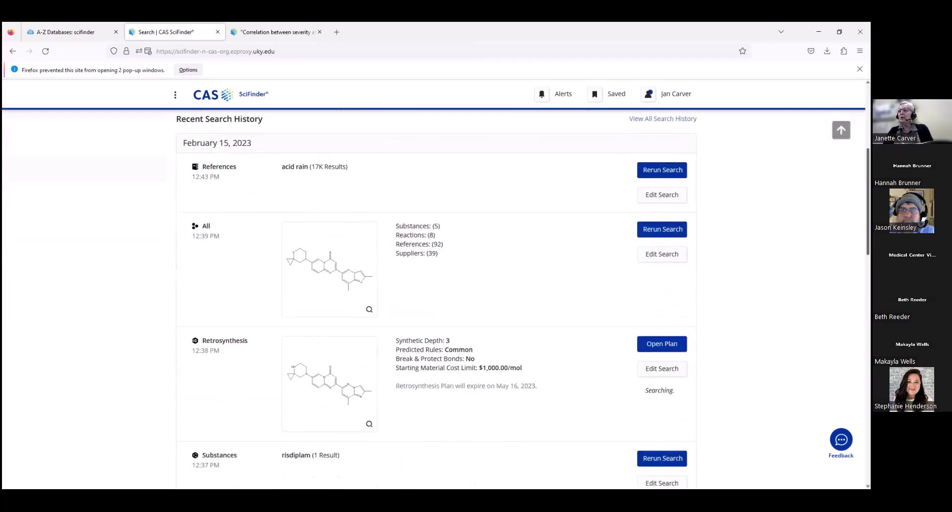
{"action": "scroll", "coordinate": [436, 298], "scroll_direction": "down", "scroll_amount": 7}
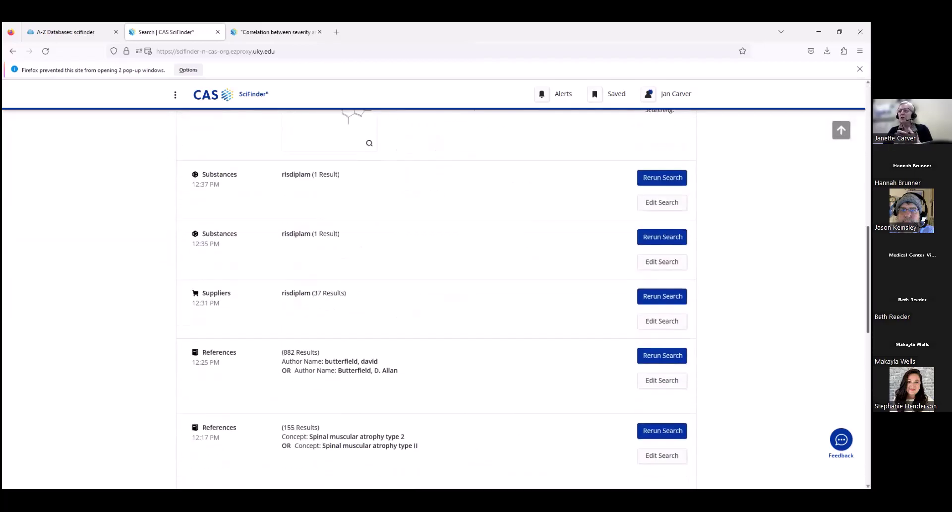
{"action": "scroll", "coordinate": [436, 298], "scroll_direction": "down", "scroll_amount": 3}
{"action": "scroll", "coordinate": [759, 119], "scroll_direction": "up", "scroll_amount": 15}
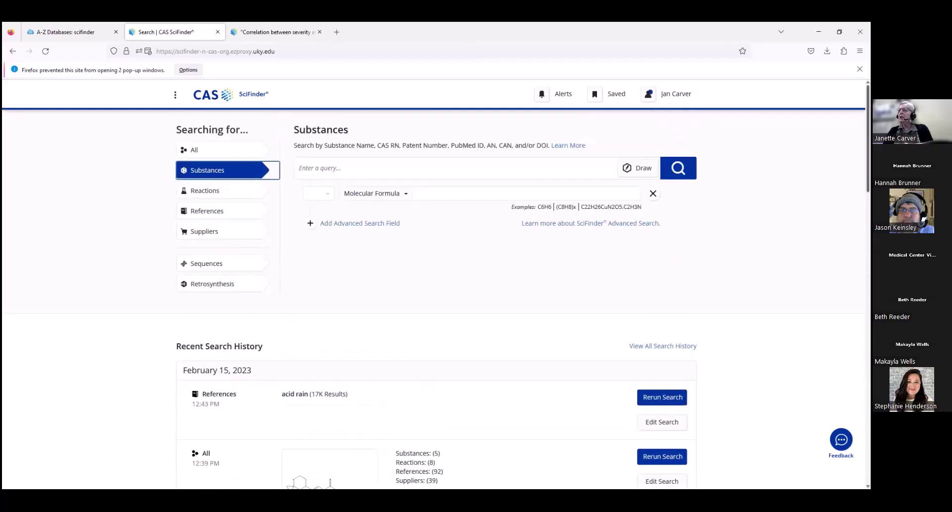
Open the saved items and look through the saved searches.
{"action": "left_click", "coordinate": [609, 98]}
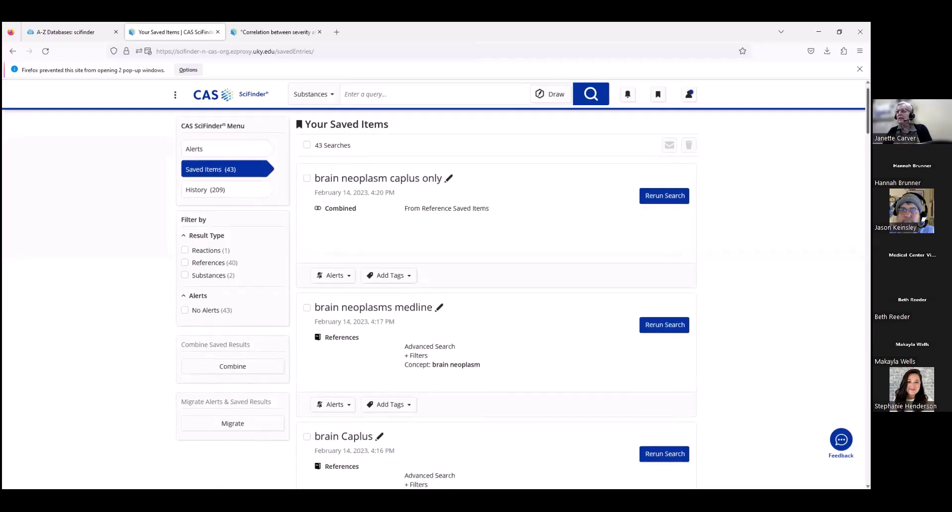
{"action": "scroll", "coordinate": [496, 298], "scroll_direction": "down", "scroll_amount": 2}
{"action": "scroll", "coordinate": [436, 298], "scroll_direction": "up", "scroll_amount": 1}
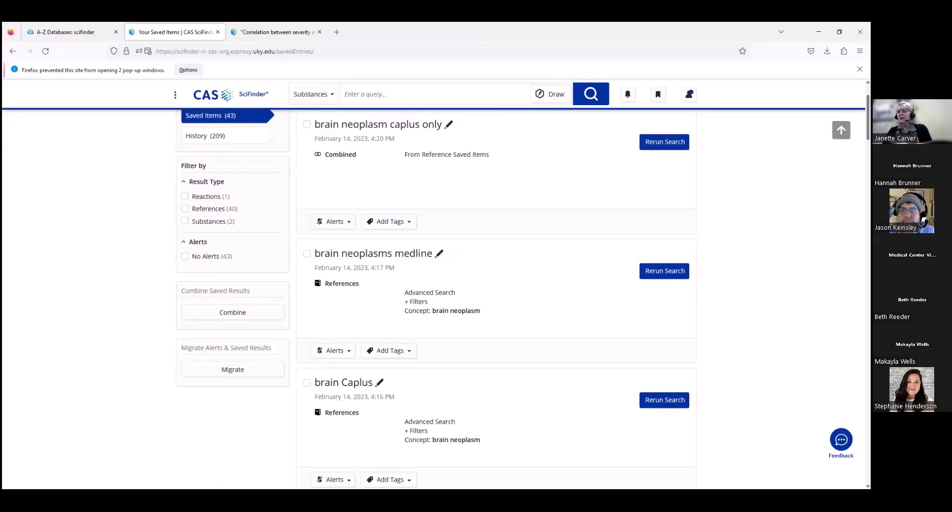
{"action": "scroll", "coordinate": [496, 297], "scroll_direction": "down", "scroll_amount": 3}
{"action": "scroll", "coordinate": [496, 297], "scroll_direction": "down", "scroll_amount": 8}
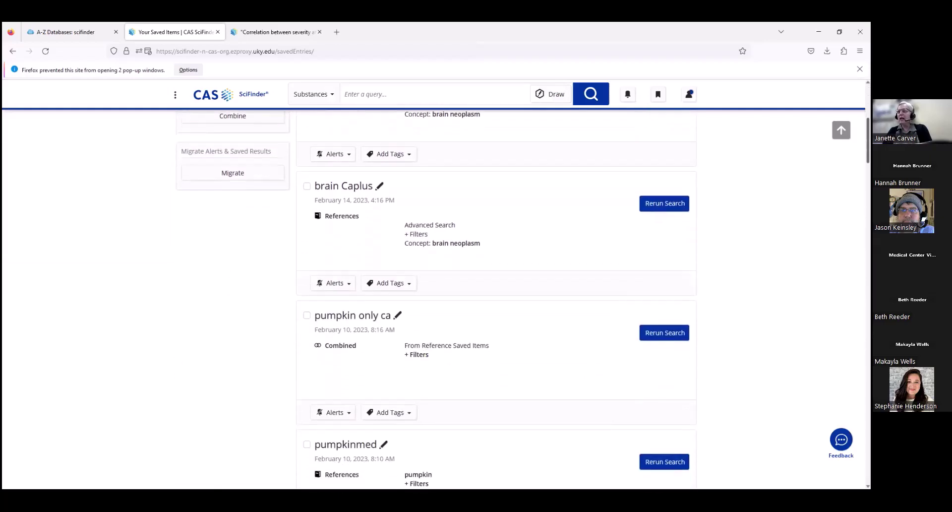
Look through the remaining saved items down to the oldest entries and back up to the early 2023 searches.
{"action": "scroll", "coordinate": [496, 297], "scroll_direction": "down", "scroll_amount": 4}
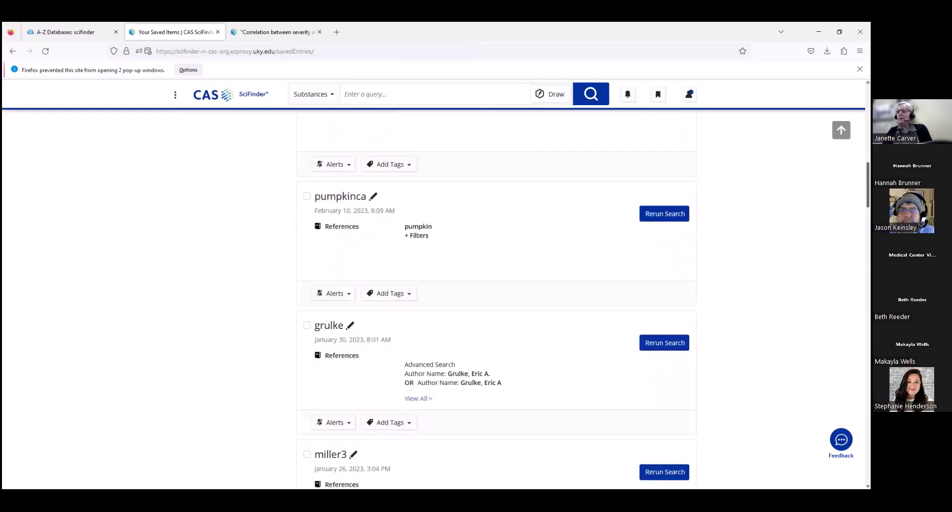
{"action": "scroll", "coordinate": [495, 297], "scroll_direction": "down", "scroll_amount": 7}
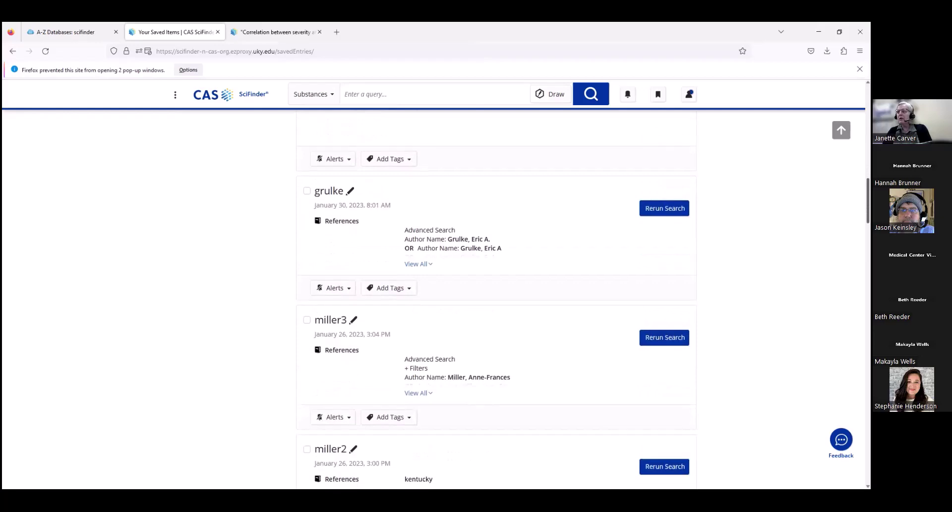
{"action": "scroll", "coordinate": [495, 297], "scroll_direction": "down", "scroll_amount": 6}
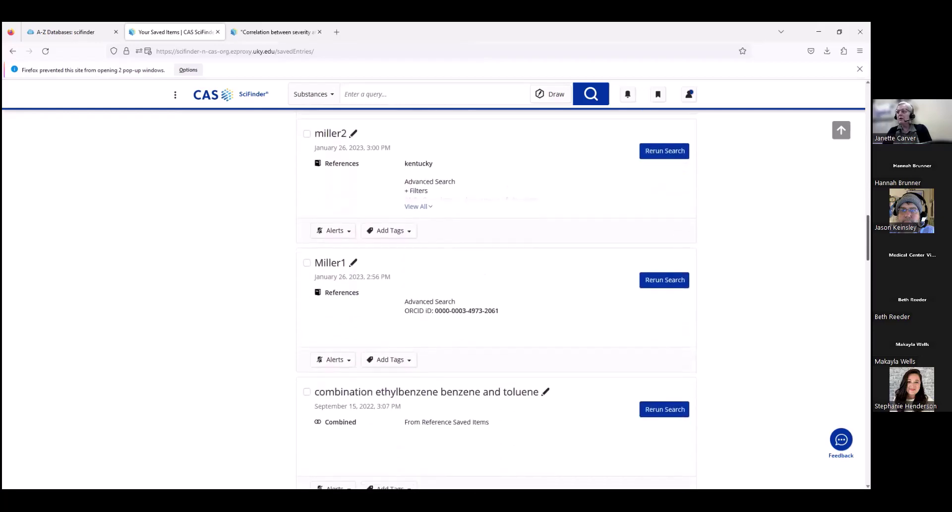
{"action": "scroll", "coordinate": [496, 297], "scroll_direction": "down", "scroll_amount": 9}
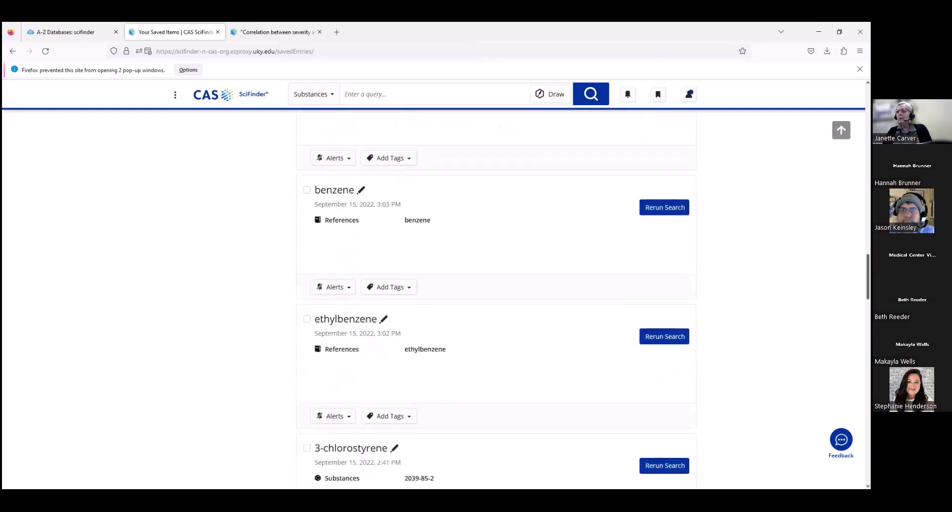
{"action": "scroll", "coordinate": [496, 297], "scroll_direction": "down", "scroll_amount": 9}
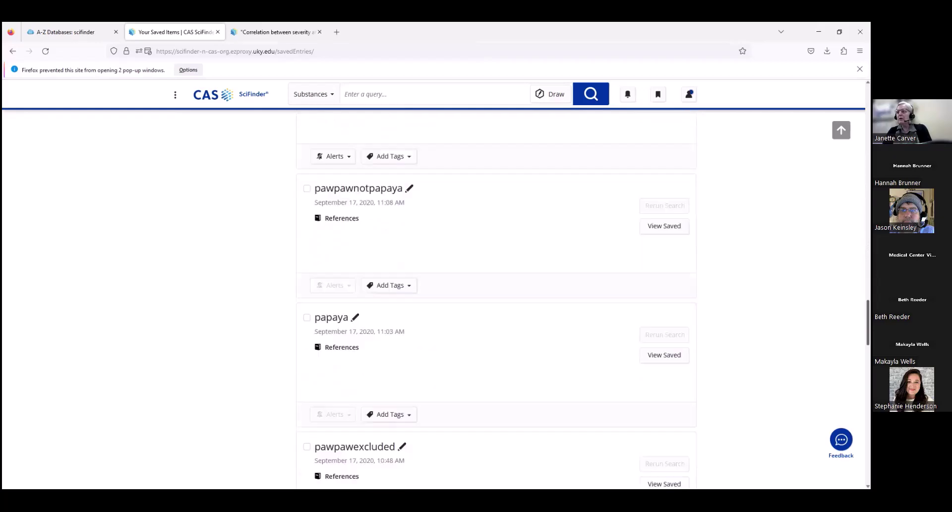
{"action": "scroll", "coordinate": [496, 297], "scroll_direction": "down", "scroll_amount": 7}
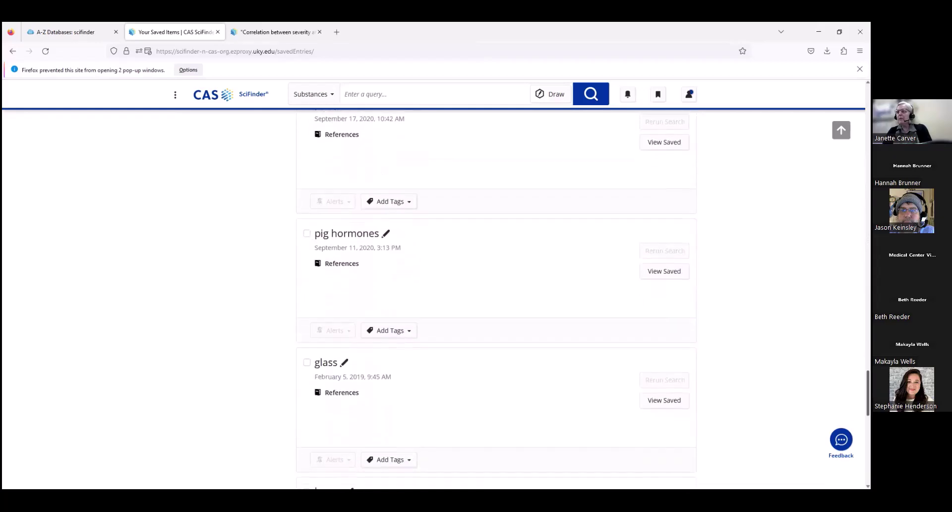
{"action": "scroll", "coordinate": [496, 297], "scroll_direction": "down", "scroll_amount": 6}
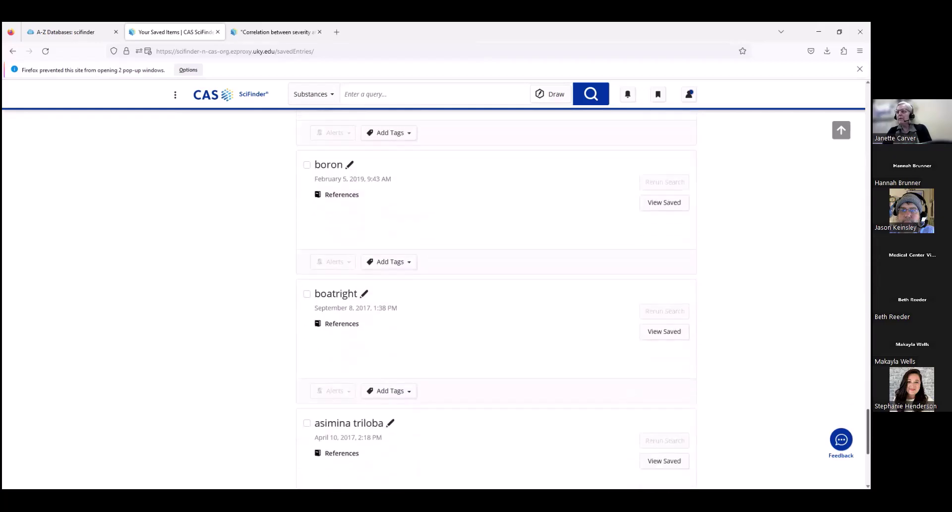
{"action": "scroll", "coordinate": [496, 297], "scroll_direction": "down", "scroll_amount": 1}
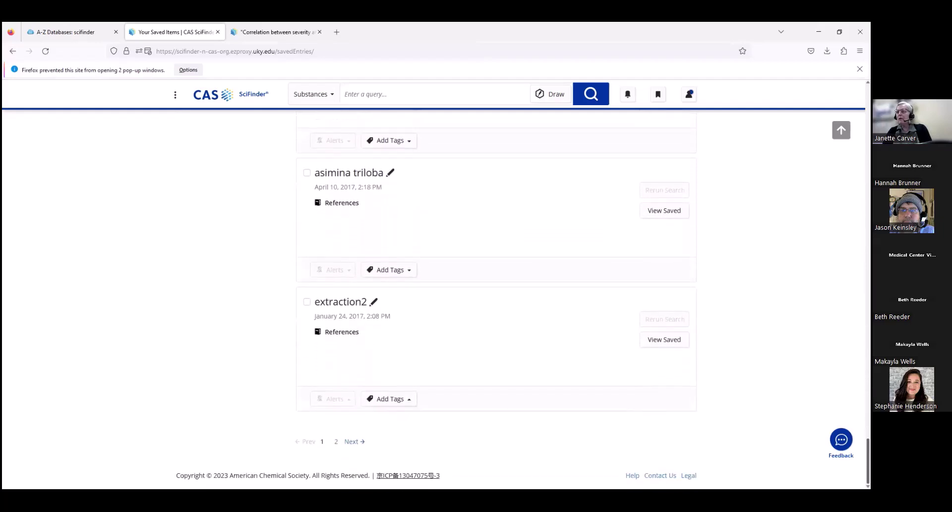
{"action": "scroll", "coordinate": [495, 298], "scroll_direction": "up", "scroll_amount": 14}
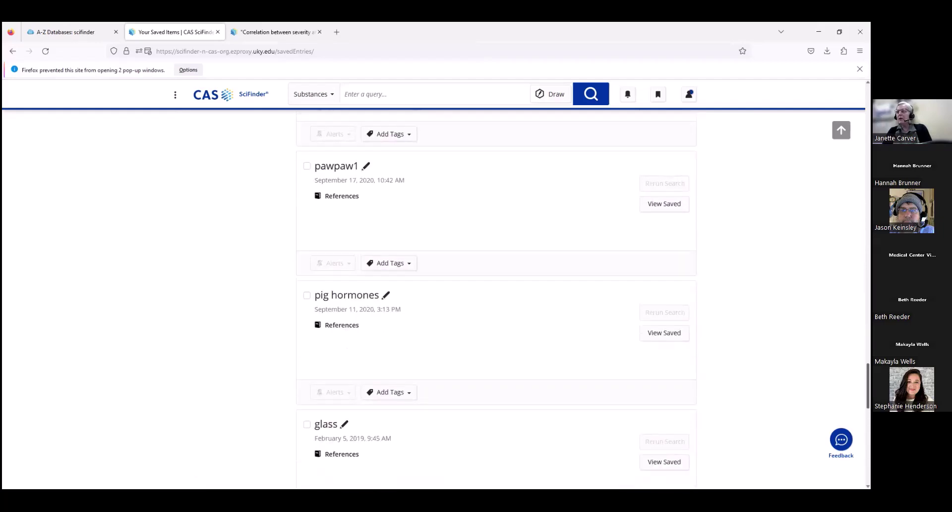
{"action": "scroll", "coordinate": [496, 297], "scroll_direction": "up", "scroll_amount": 10}
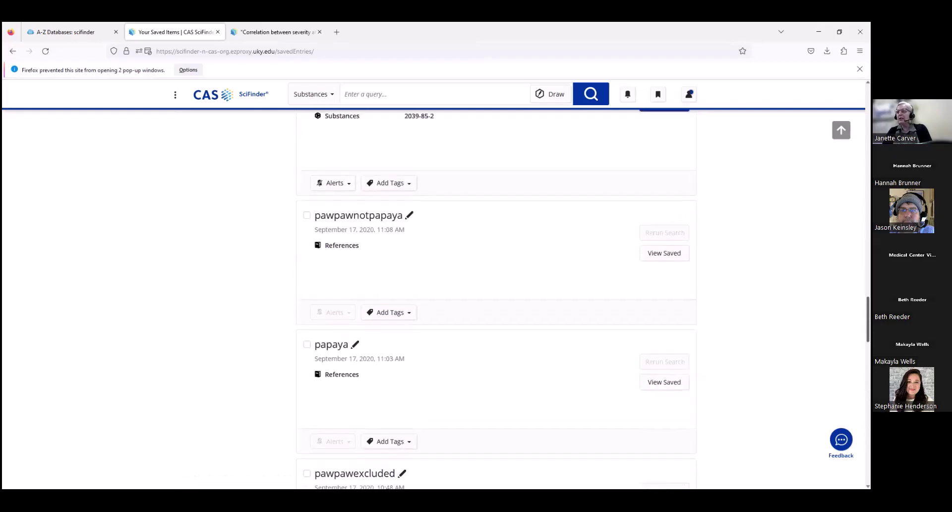
{"action": "scroll", "coordinate": [495, 297], "scroll_direction": "up", "scroll_amount": 6}
{"action": "scroll", "coordinate": [496, 297], "scroll_direction": "up", "scroll_amount": 2}
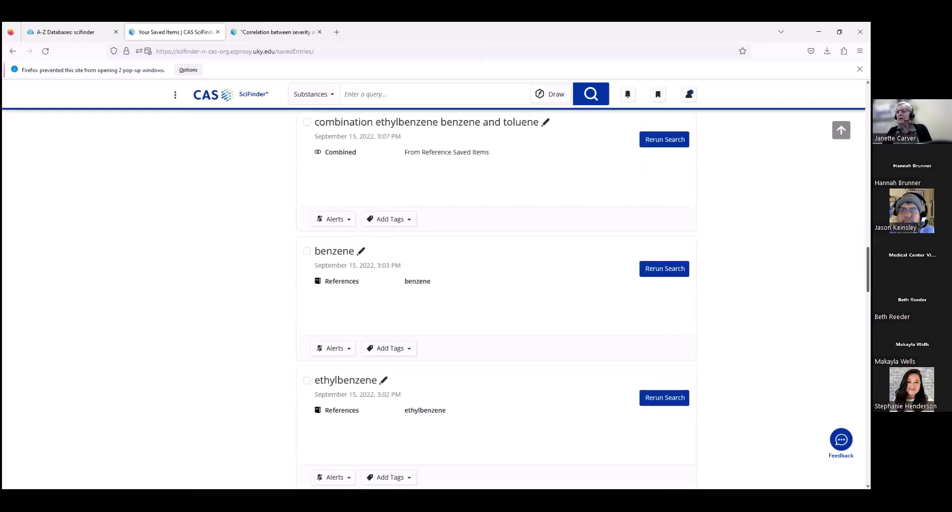
{"action": "scroll", "coordinate": [496, 298], "scroll_direction": "up", "scroll_amount": 5}
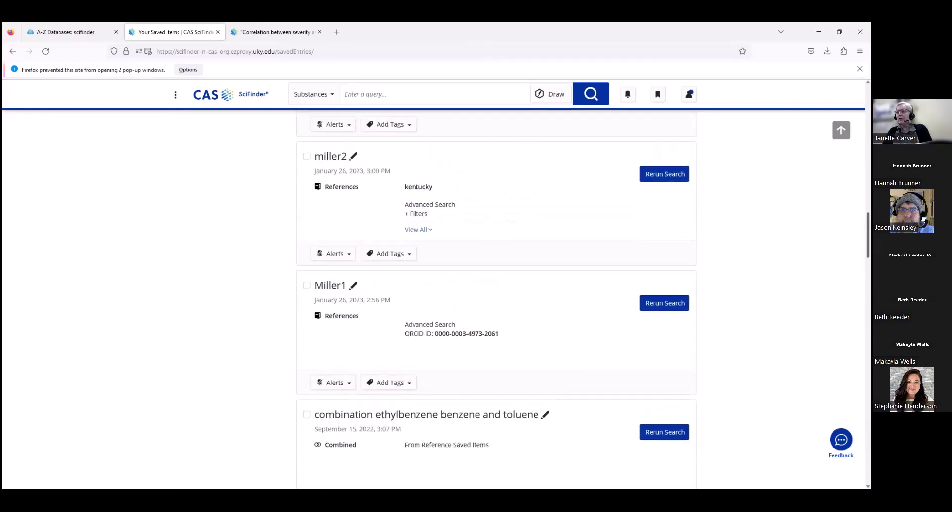
{"action": "scroll", "coordinate": [495, 297], "scroll_direction": "up", "scroll_amount": 4}
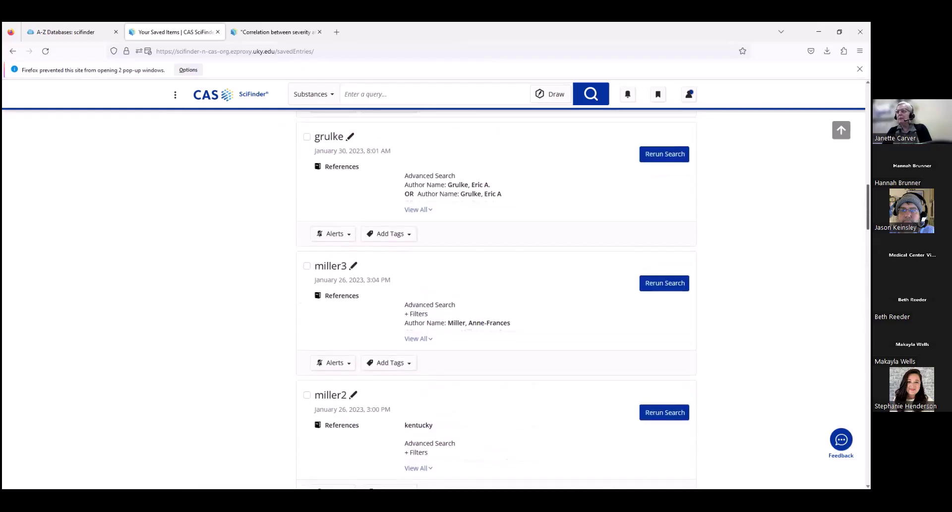
{"action": "scroll", "coordinate": [496, 297], "scroll_direction": "up", "scroll_amount": 3}
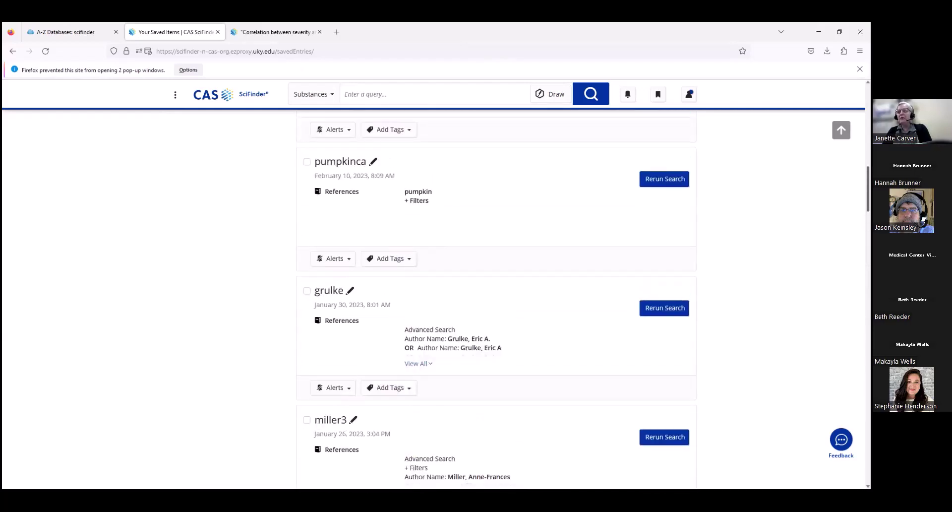
{"action": "scroll", "coordinate": [495, 298], "scroll_direction": "up", "scroll_amount": 1}
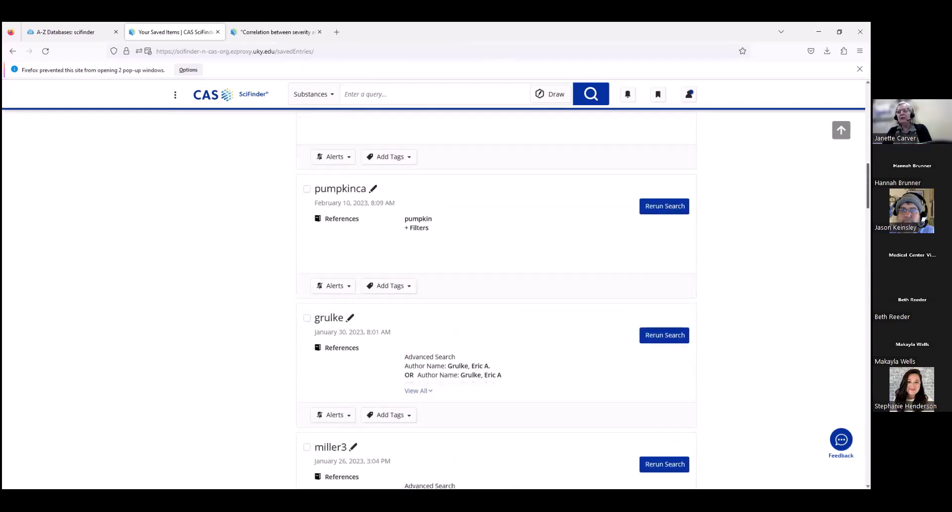
Rerun the saved author-name reference search dated January 30, 2023, and look over the first results.
{"action": "left_click", "coordinate": [666, 339]}
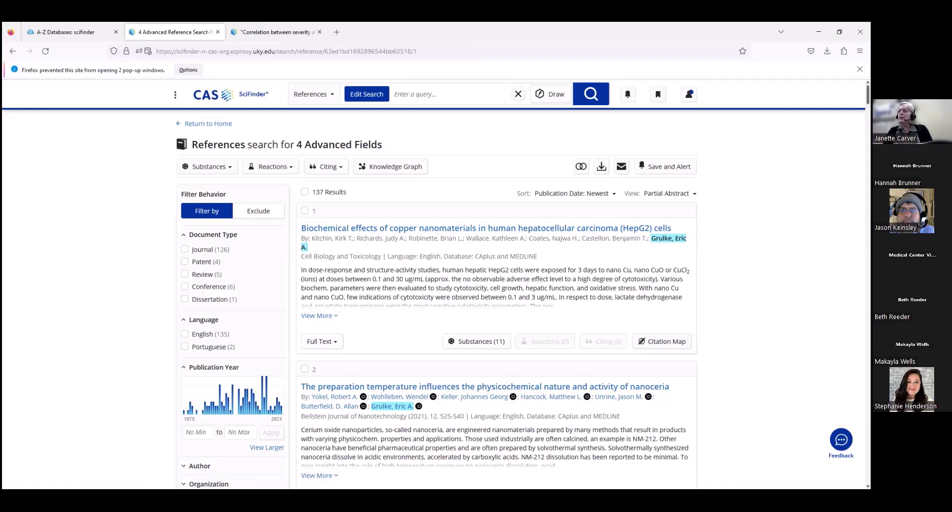
{"action": "scroll", "coordinate": [323, 331], "scroll_direction": "down", "scroll_amount": 3}
{"action": "scroll", "coordinate": [323, 331], "scroll_direction": "up", "scroll_amount": 3}
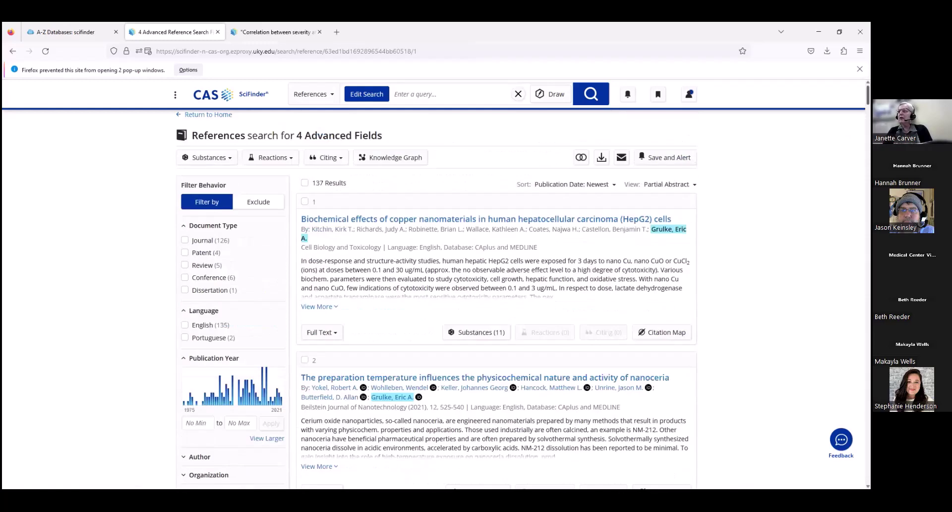
Open the in-house library full-text page for the copper nanomaterials article and sign in through the UKY Students, Faculty and Staff option.
{"action": "left_click", "coordinate": [323, 331]}
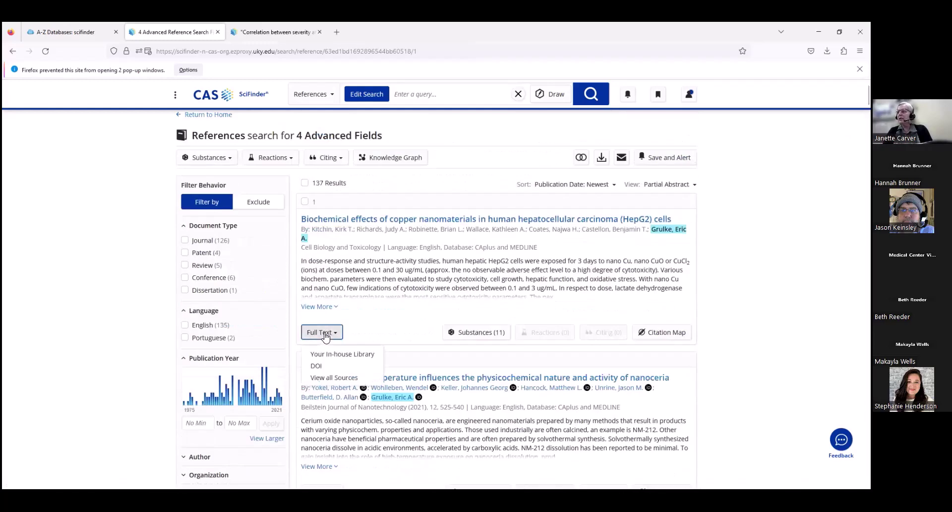
{"action": "left_click", "coordinate": [356, 365]}
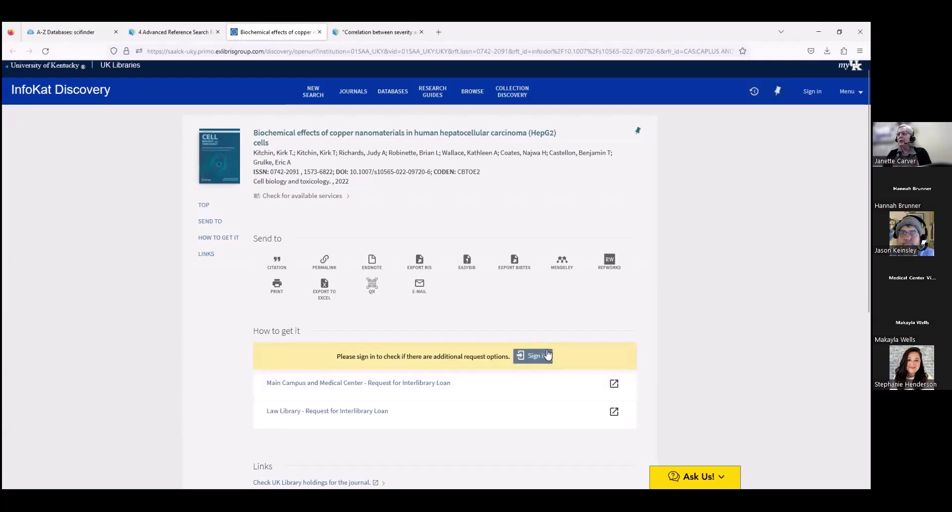
{"action": "left_click", "coordinate": [541, 354]}
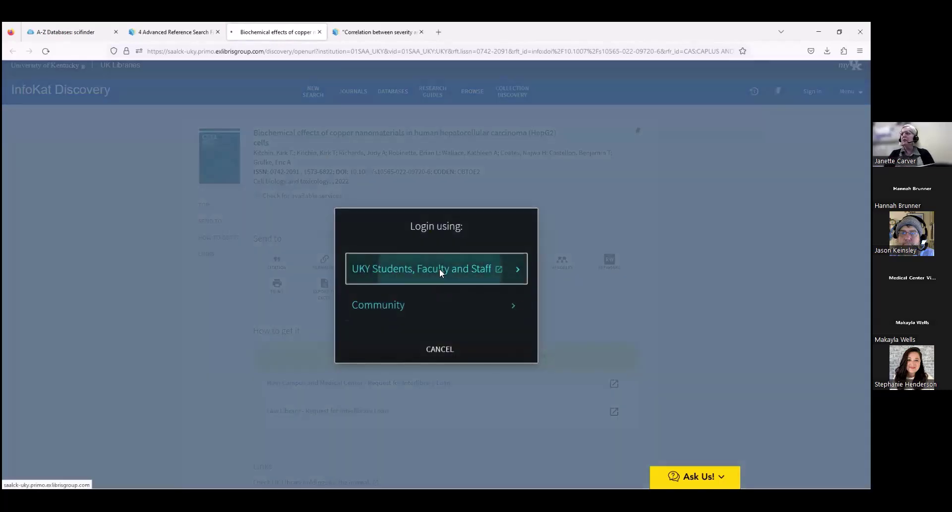
{"action": "left_click", "coordinate": [439, 268]}
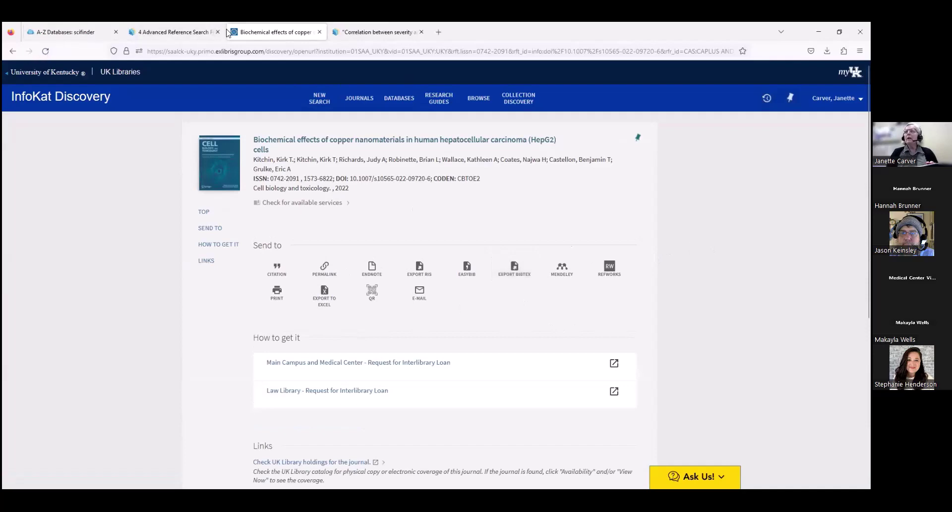
Return to the reference results and open the in-house library full text for the second result, on nanoceria preparation temperature.
{"action": "left_click", "coordinate": [184, 34]}
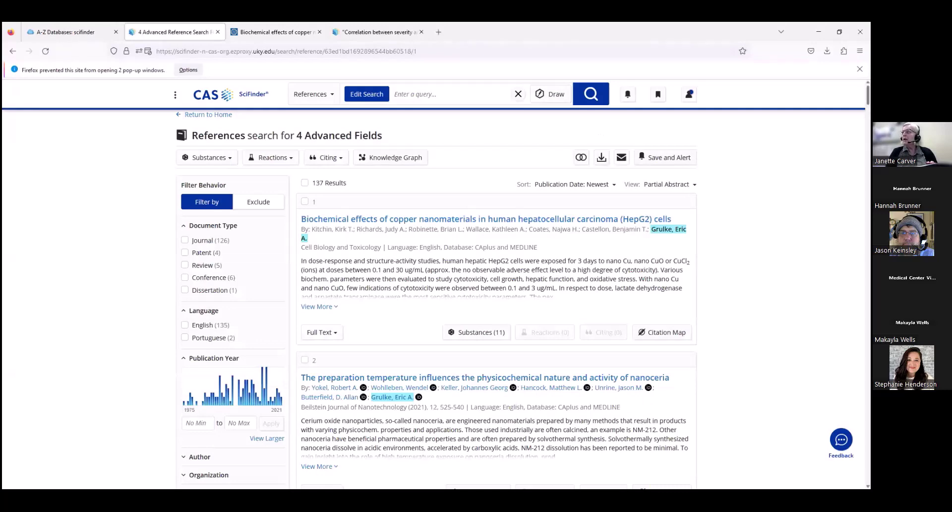
{"action": "scroll", "coordinate": [496, 298], "scroll_direction": "down", "scroll_amount": 3}
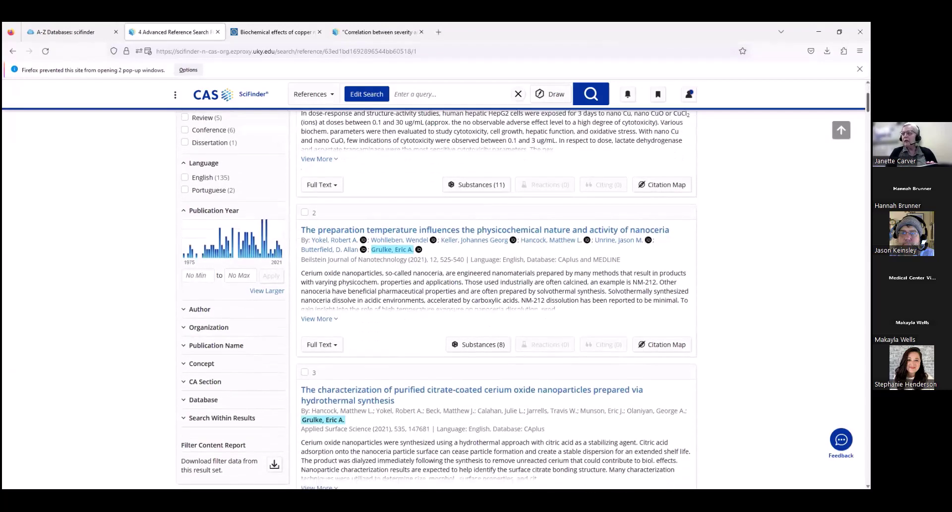
{"action": "scroll", "coordinate": [496, 298], "scroll_direction": "down", "scroll_amount": 2}
{"action": "scroll", "coordinate": [496, 297], "scroll_direction": "up", "scroll_amount": 1}
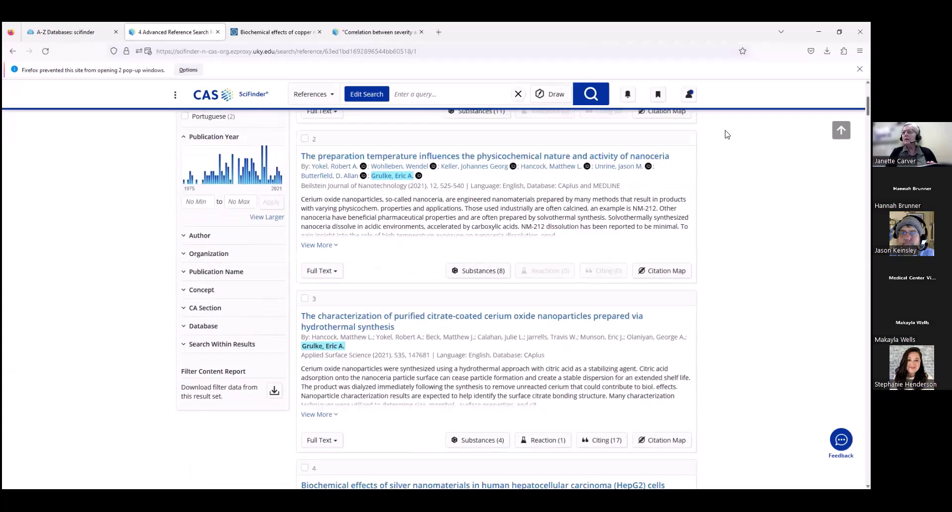
{"action": "left_click", "coordinate": [331, 274]}
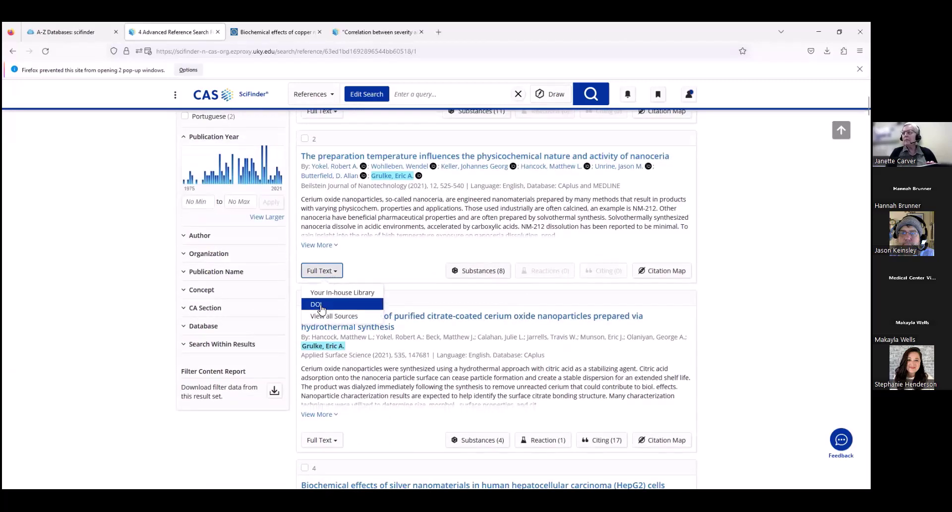
{"action": "left_click", "coordinate": [323, 293]}
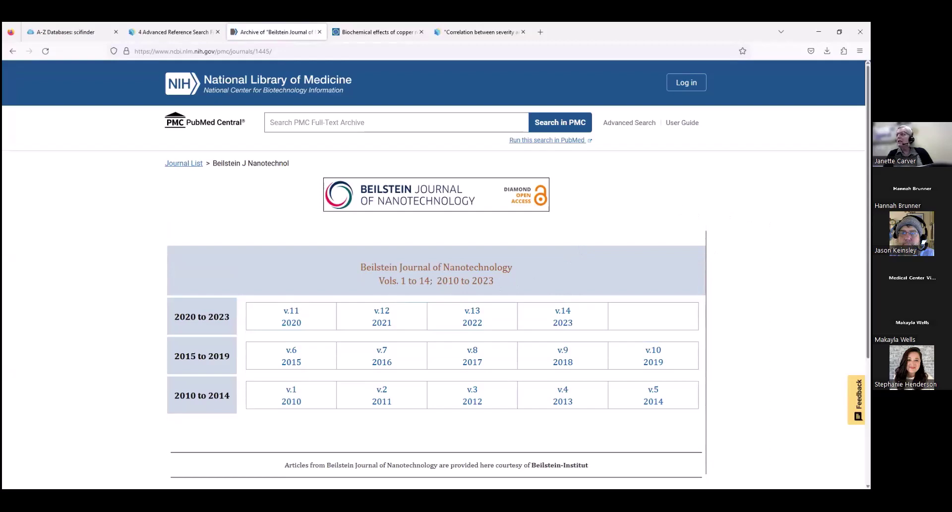
Look over the Beilstein Journal of Nanotechnology archive, and return to the reference results to expand the nanoceria article's abstract.
{"action": "scroll", "coordinate": [704, 211], "scroll_direction": "down", "scroll_amount": 2}
{"action": "scroll", "coordinate": [436, 273], "scroll_direction": "down", "scroll_amount": 1}
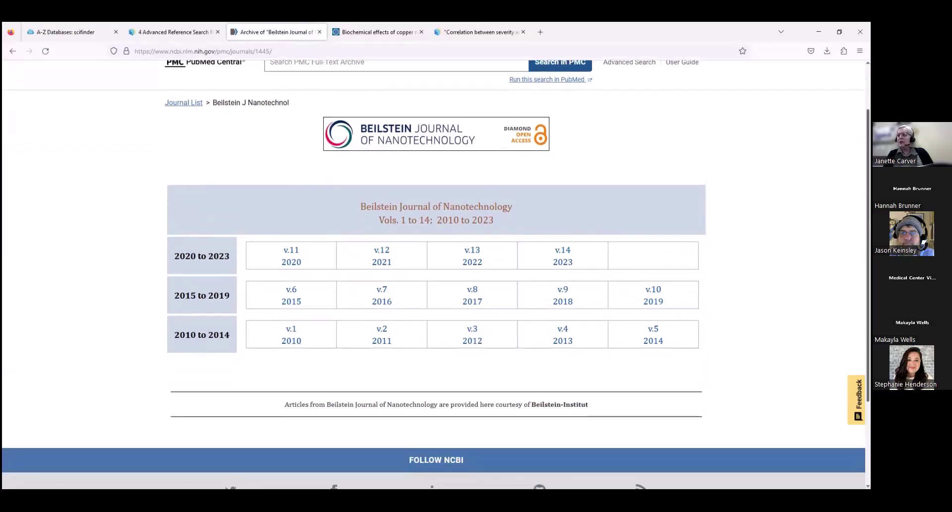
{"action": "scroll", "coordinate": [437, 272], "scroll_direction": "up", "scroll_amount": 2}
{"action": "scroll", "coordinate": [423, 81], "scroll_direction": "up", "scroll_amount": 1}
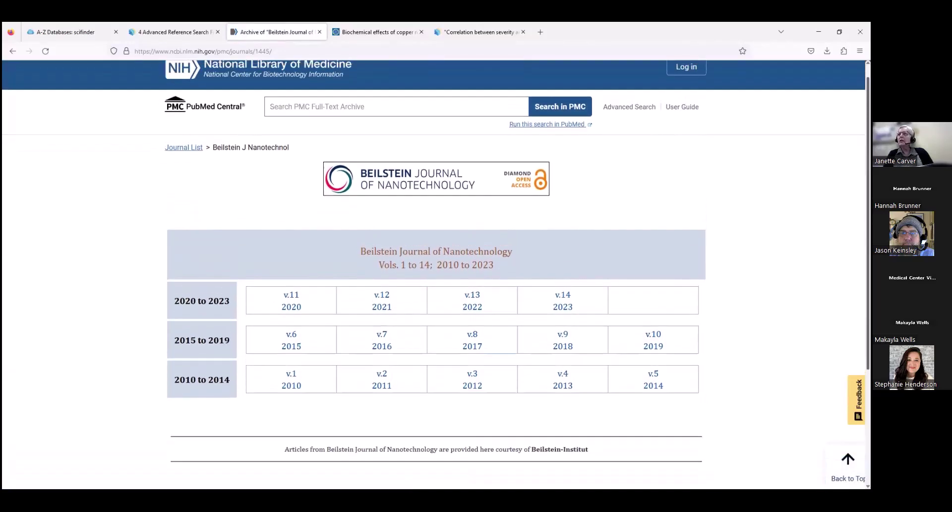
{"action": "left_click", "coordinate": [174, 32]}
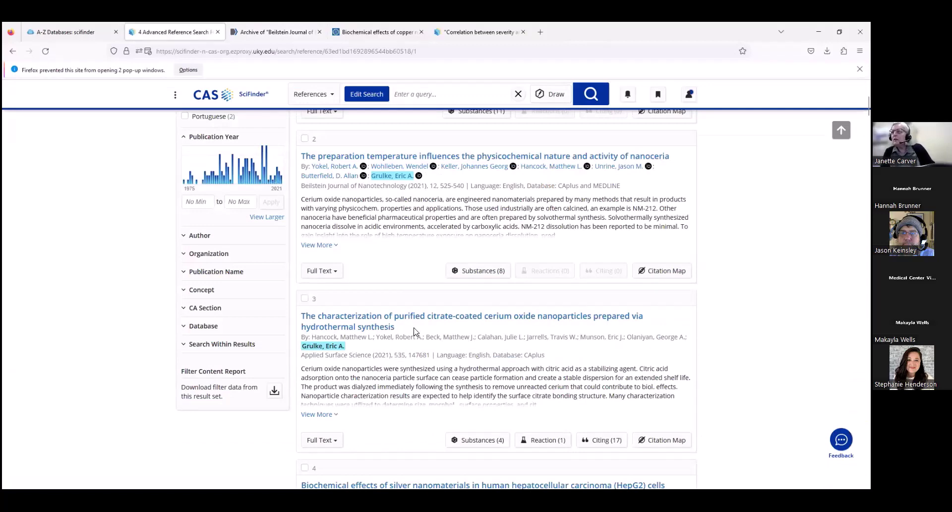
{"action": "left_click", "coordinate": [316, 245]}
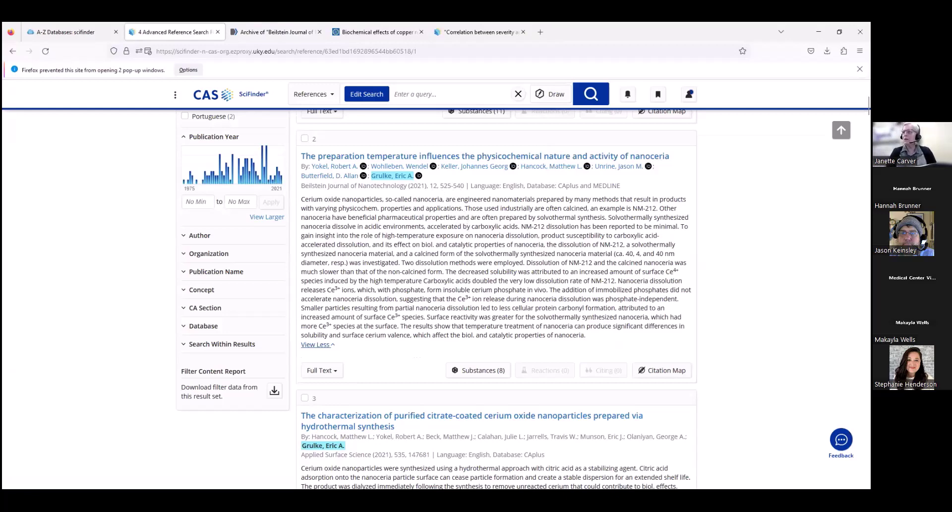
Switch to the PubMed Central journal archive, open volume 12 (2021) and look through its article list.
{"action": "left_click", "coordinate": [274, 33]}
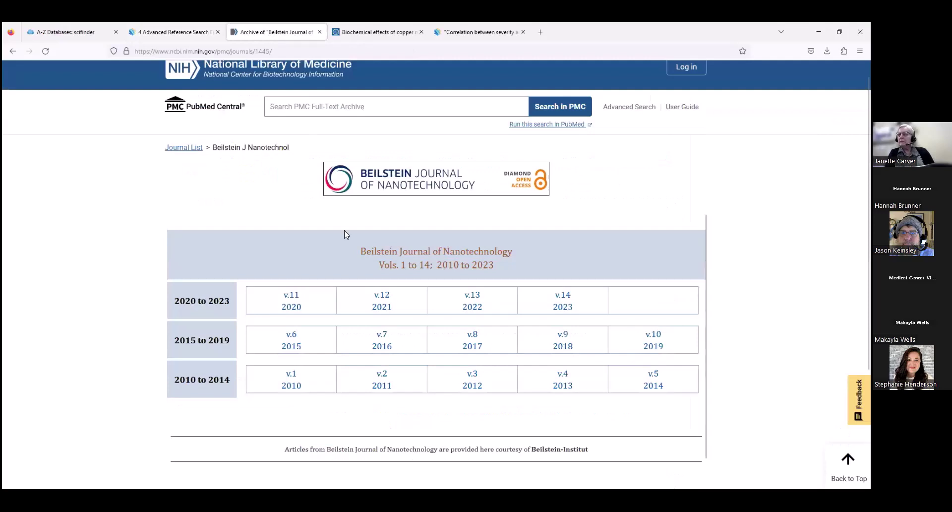
{"action": "left_click", "coordinate": [387, 299]}
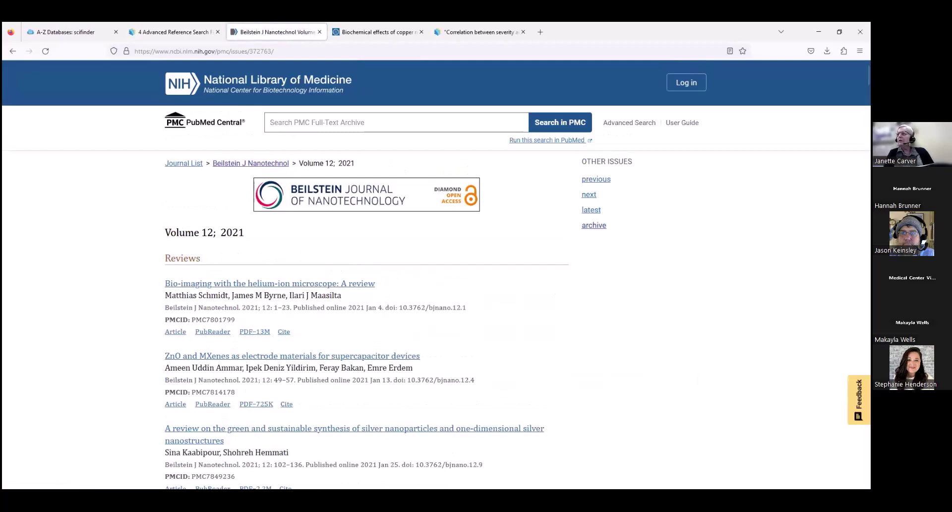
{"action": "scroll", "coordinate": [436, 274], "scroll_direction": "down", "scroll_amount": 2}
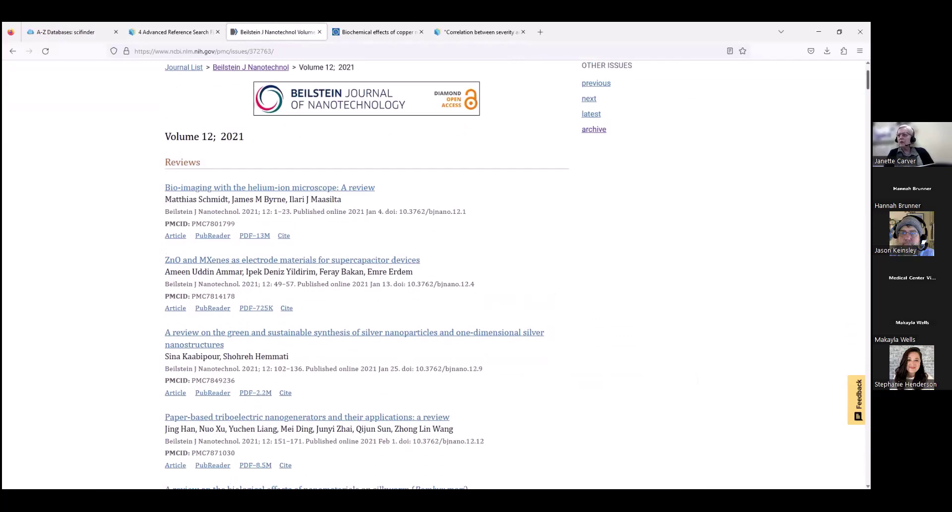
{"action": "scroll", "coordinate": [436, 274], "scroll_direction": "down", "scroll_amount": 20}
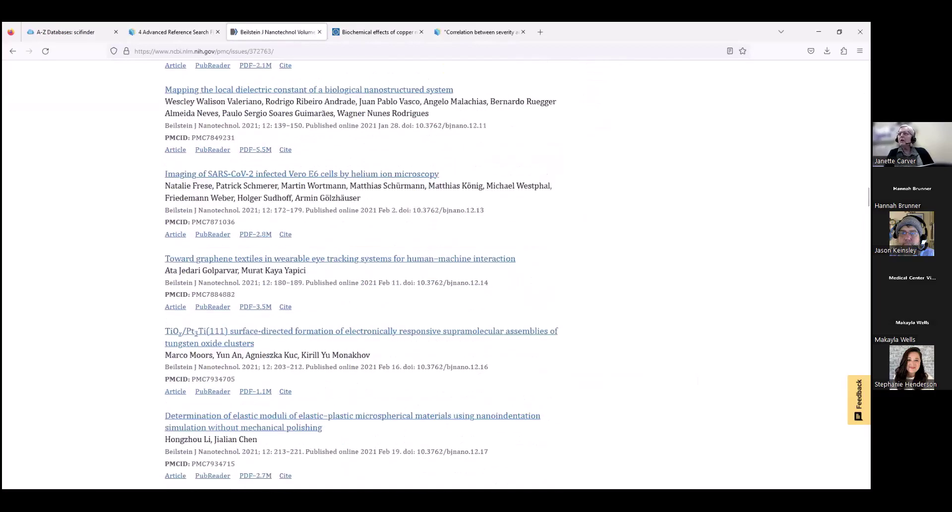
{"action": "scroll", "coordinate": [284, 126], "scroll_direction": "up", "scroll_amount": 20}
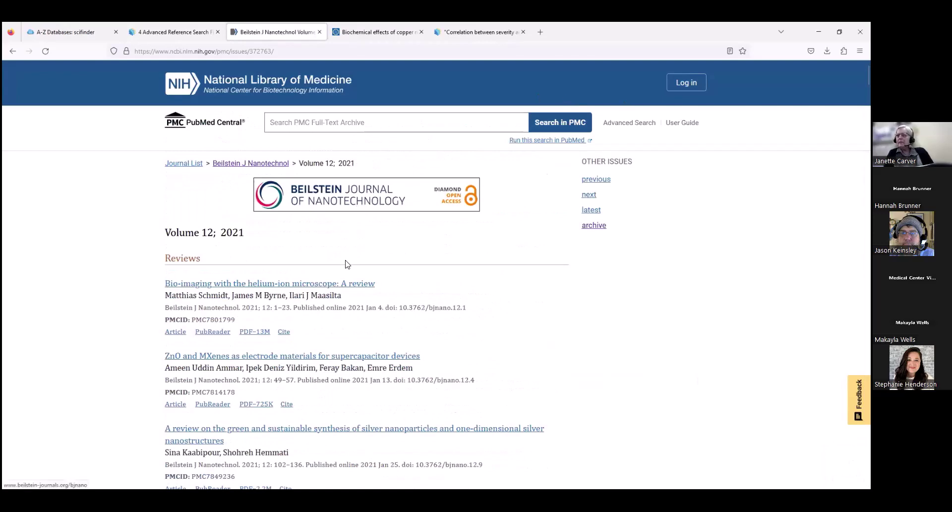
Search the PubMed Central archive for 525, and return to the volume 12 article list.
{"action": "left_click", "coordinate": [350, 120]}
{"action": "type", "text": "525"}
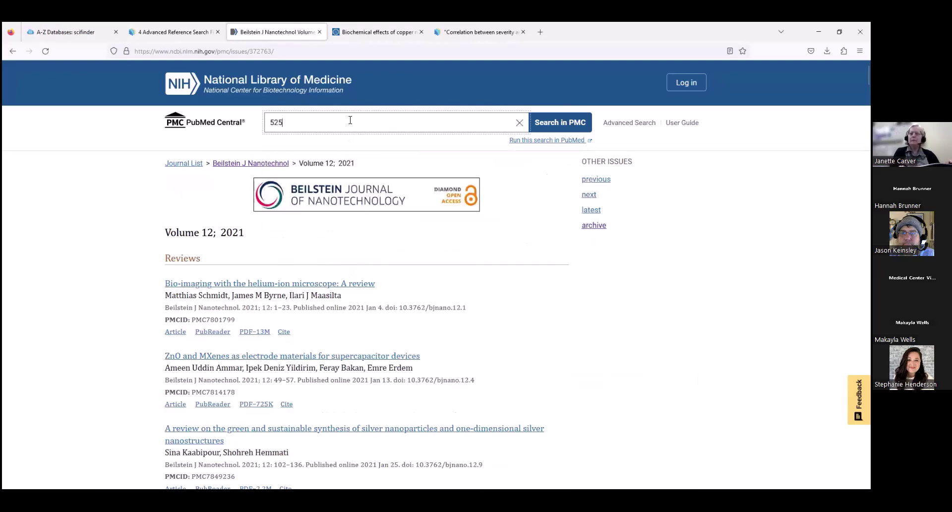
{"action": "key", "text": "Return"}
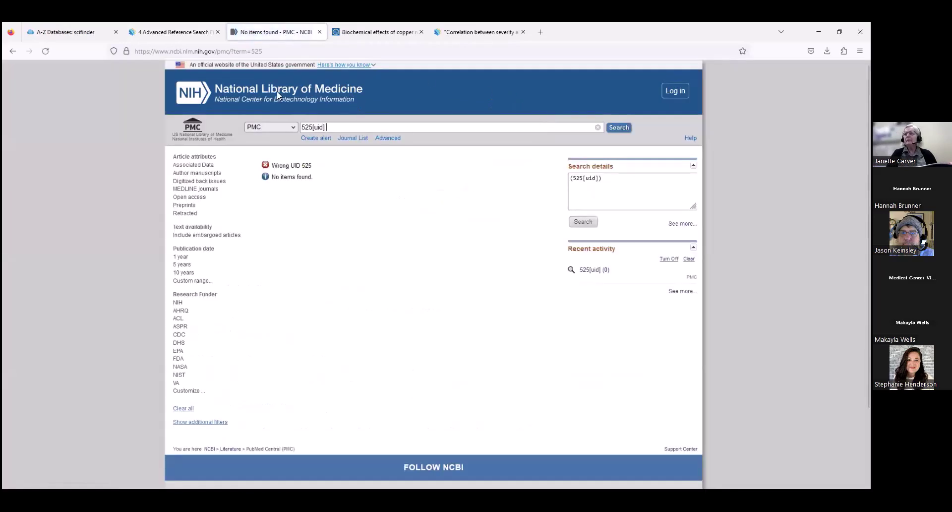
{"action": "left_click", "coordinate": [13, 52]}
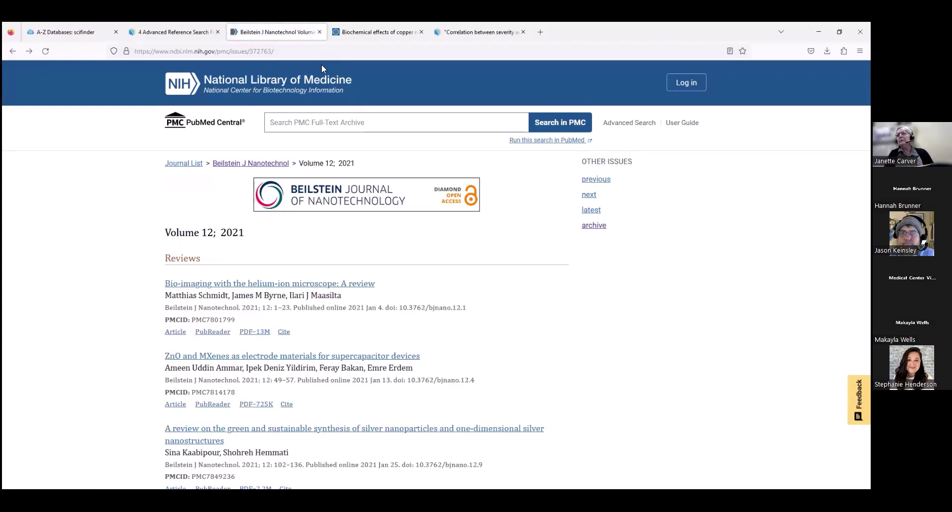
Close the PubMed Central journal page and return to the start of the SciFinder reference results.
{"action": "left_click", "coordinate": [319, 32]}
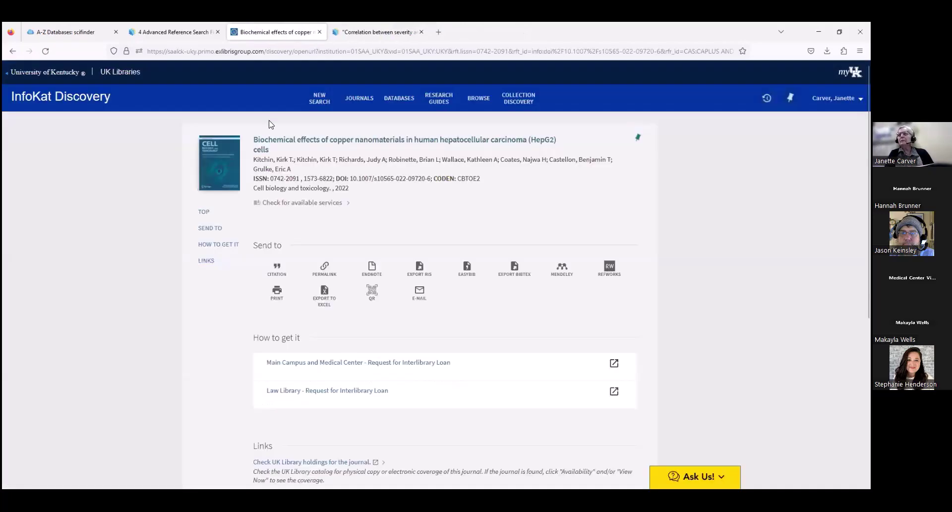
{"action": "left_click", "coordinate": [179, 33]}
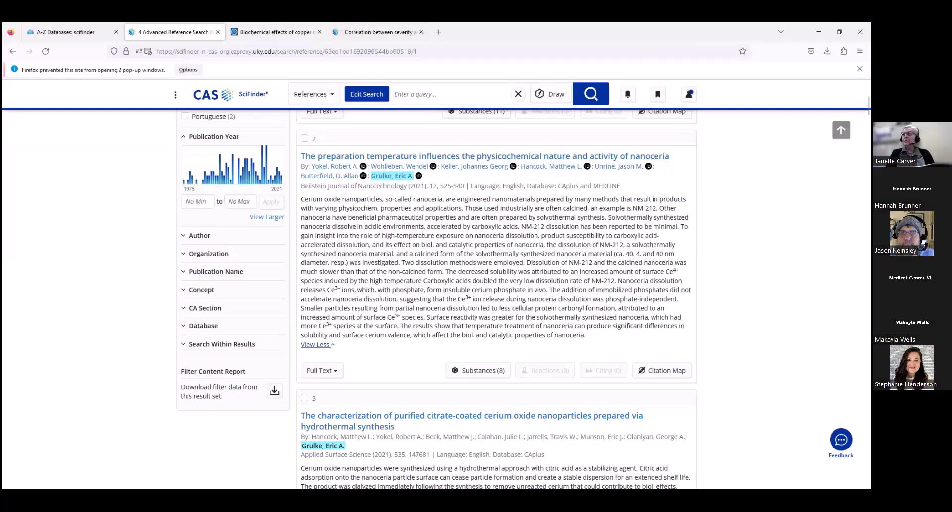
{"action": "scroll", "coordinate": [495, 298], "scroll_direction": "up", "scroll_amount": 5}
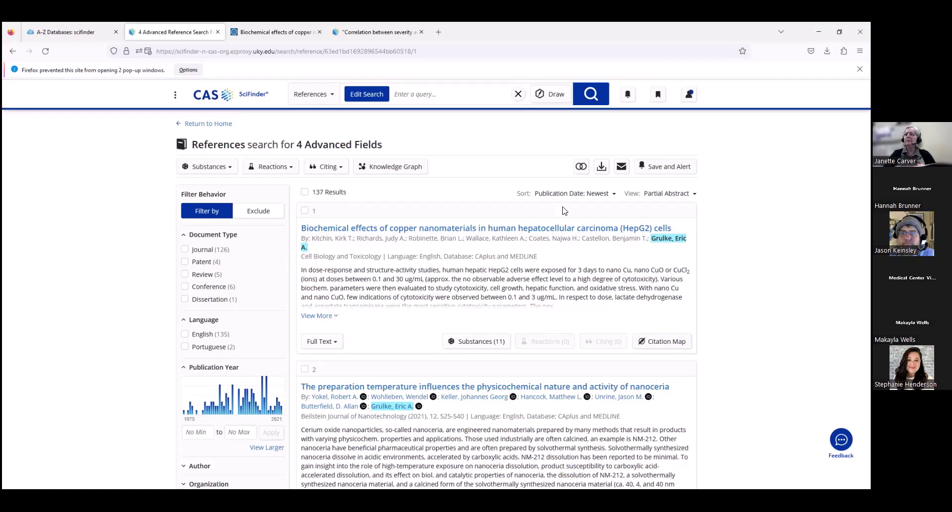
Switch to the UK Libraries database page and open the Chemistry guide from the Chemistry subject in Research Guides.
{"action": "left_click", "coordinate": [71, 32]}
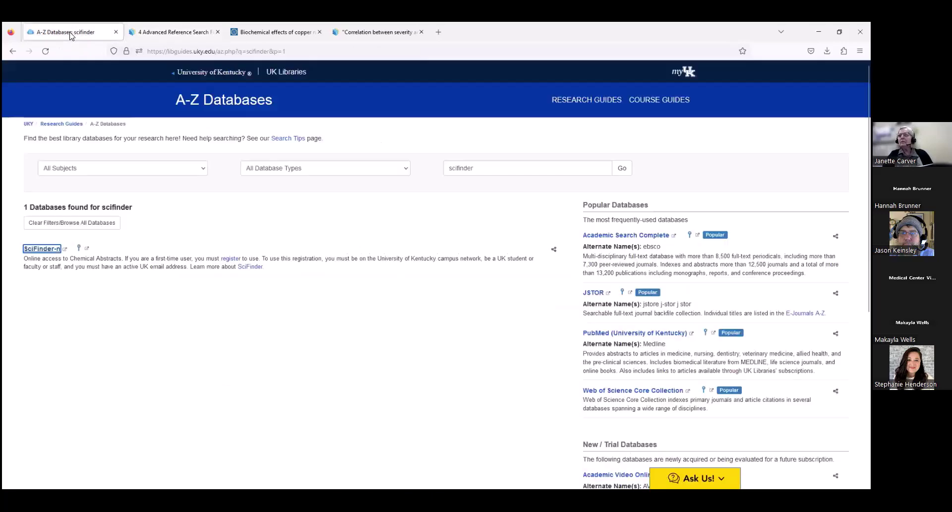
{"action": "left_click", "coordinate": [579, 100]}
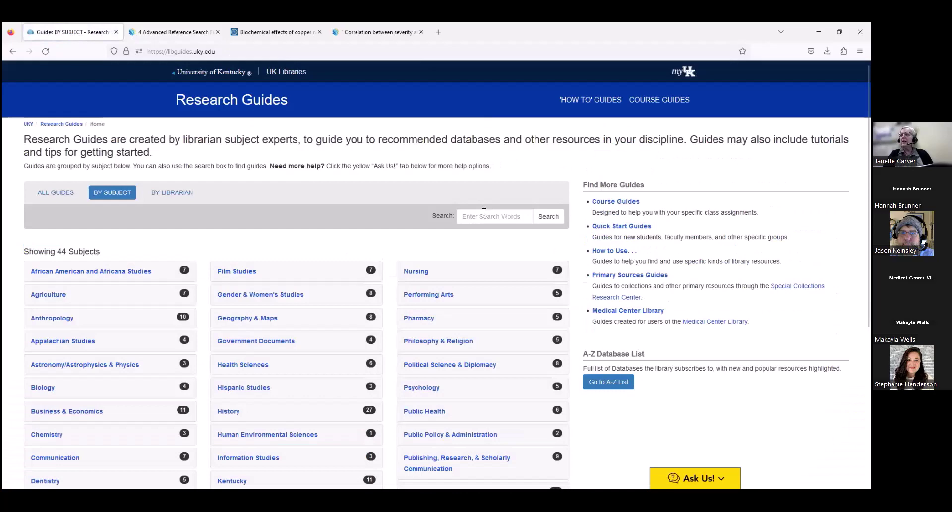
{"action": "left_click", "coordinate": [484, 213]}
{"action": "left_click", "coordinate": [57, 435]}
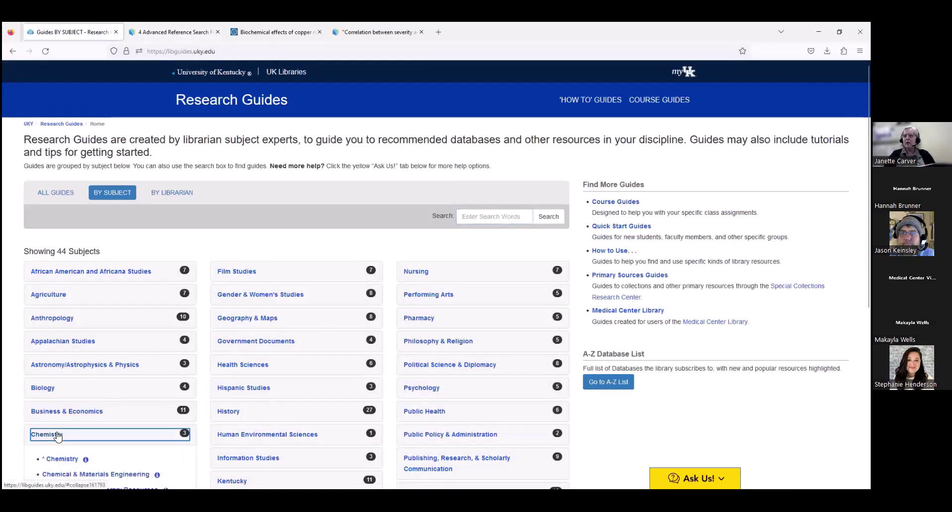
{"action": "left_click", "coordinate": [62, 459]}
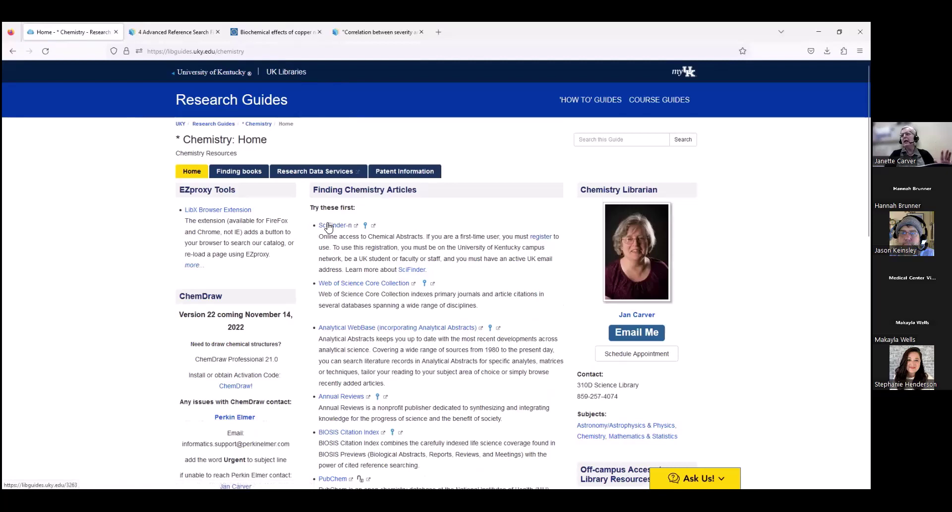
Switch back to the SciFinder reference results, look at the account's help and support options, and return to the home search page.
{"action": "left_click", "coordinate": [151, 32]}
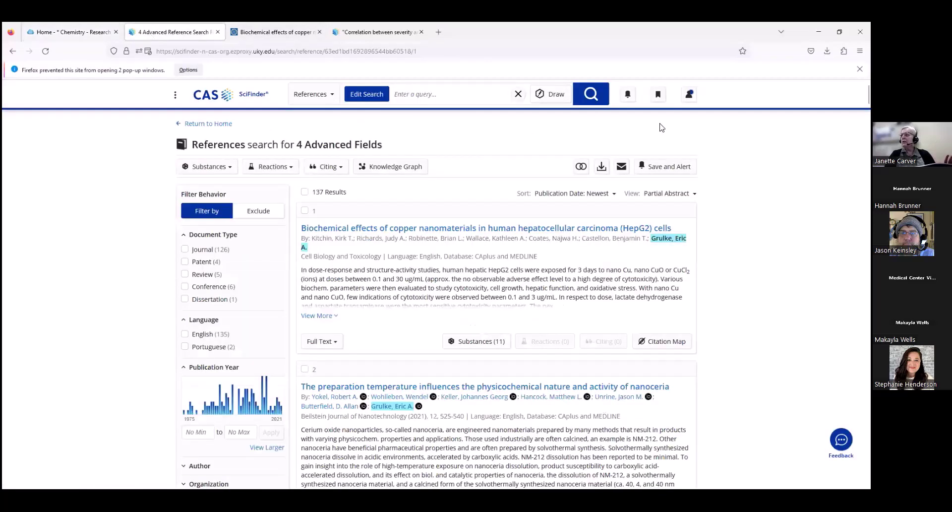
{"action": "left_click", "coordinate": [689, 96]}
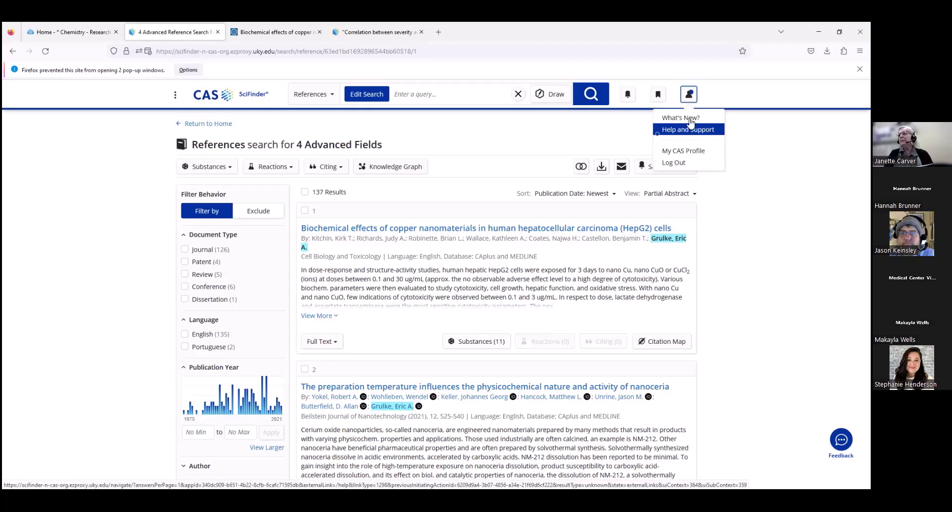
{"action": "left_click", "coordinate": [493, 134]}
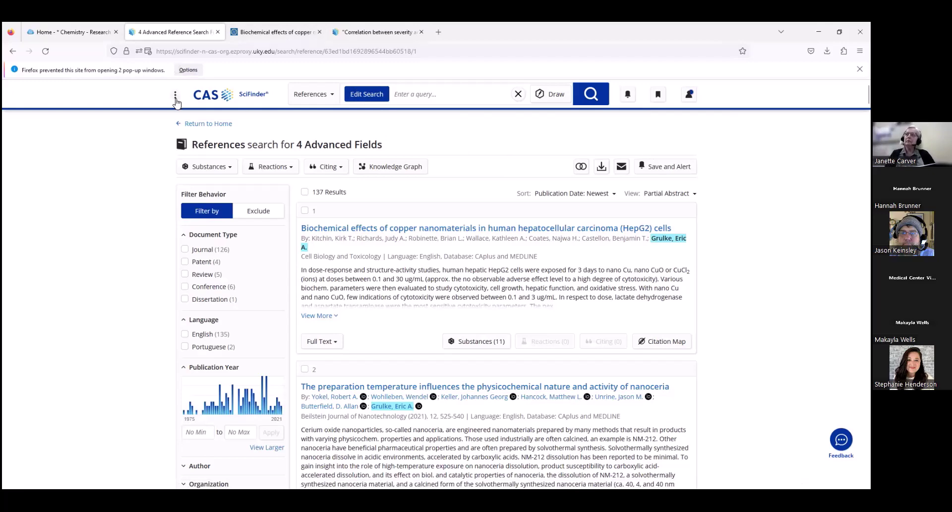
{"action": "left_click", "coordinate": [198, 124]}
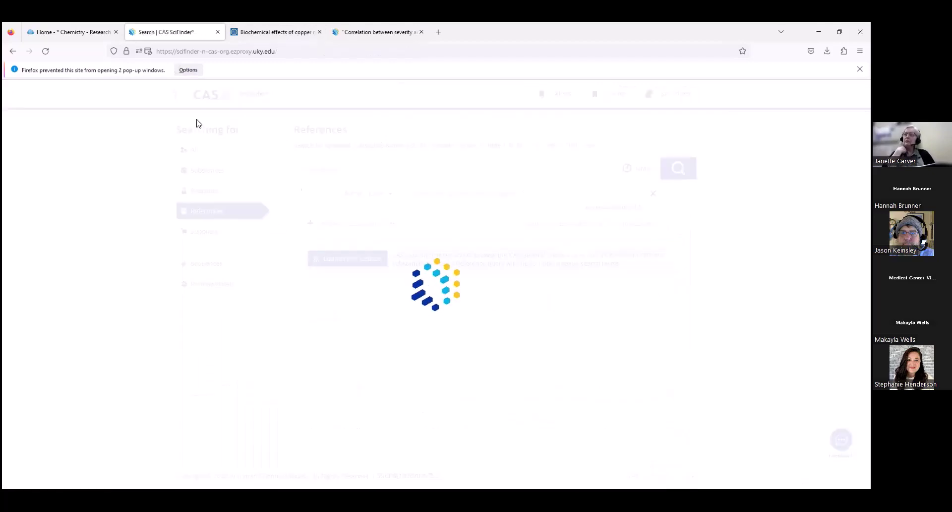